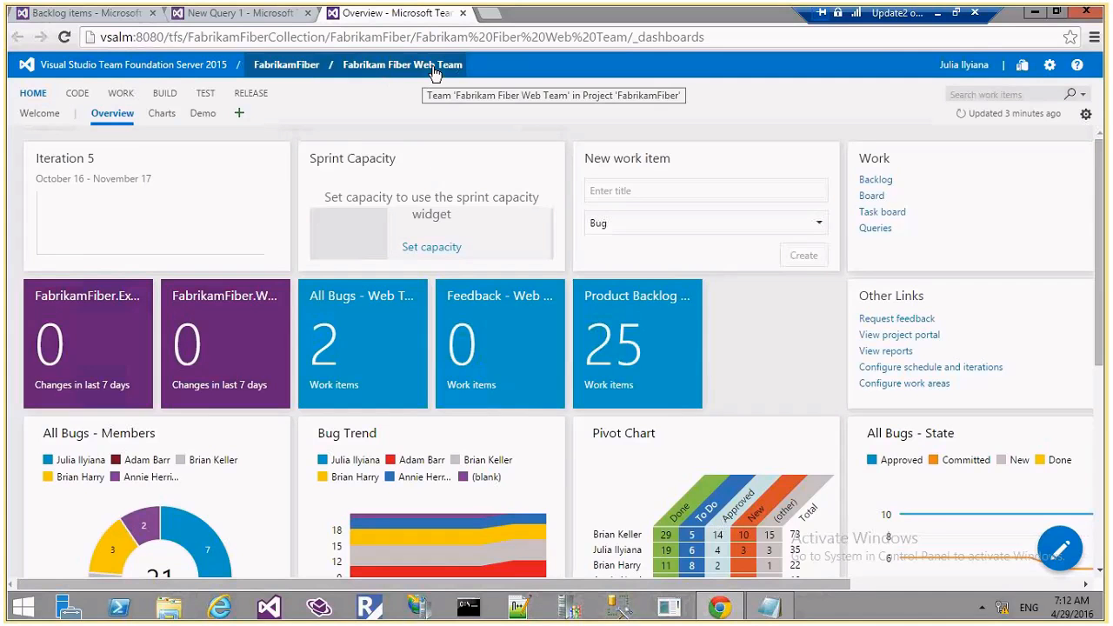
# Open the Fabrikam Fiber Web Team's backlog board, collapse the backlog explorer and look across its columns.
pyautogui.click(865, 199)
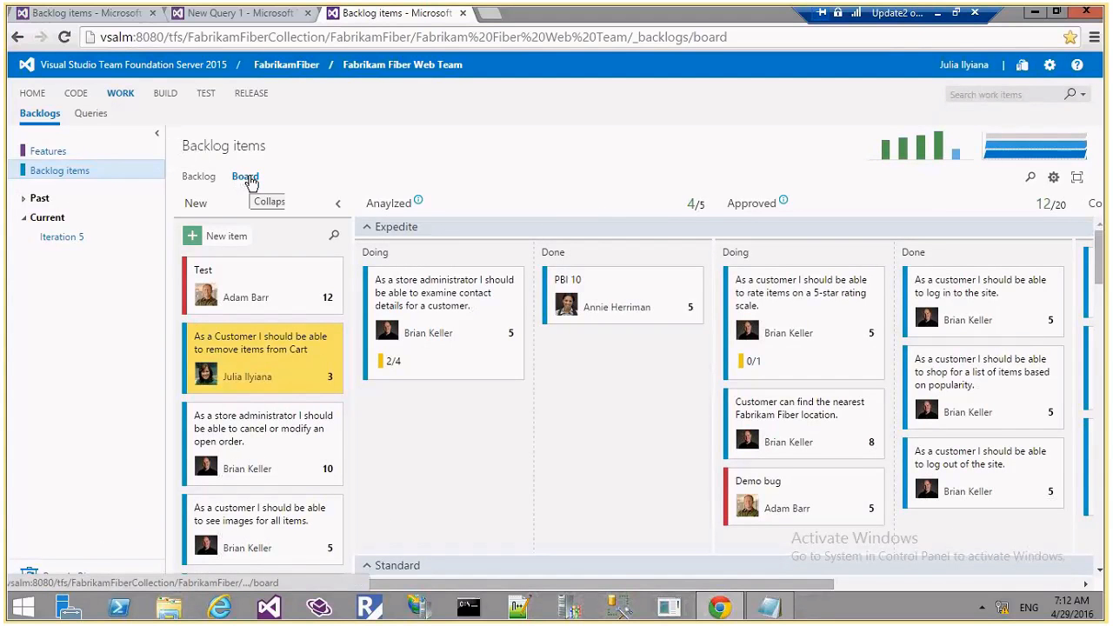
pyautogui.click(158, 139)
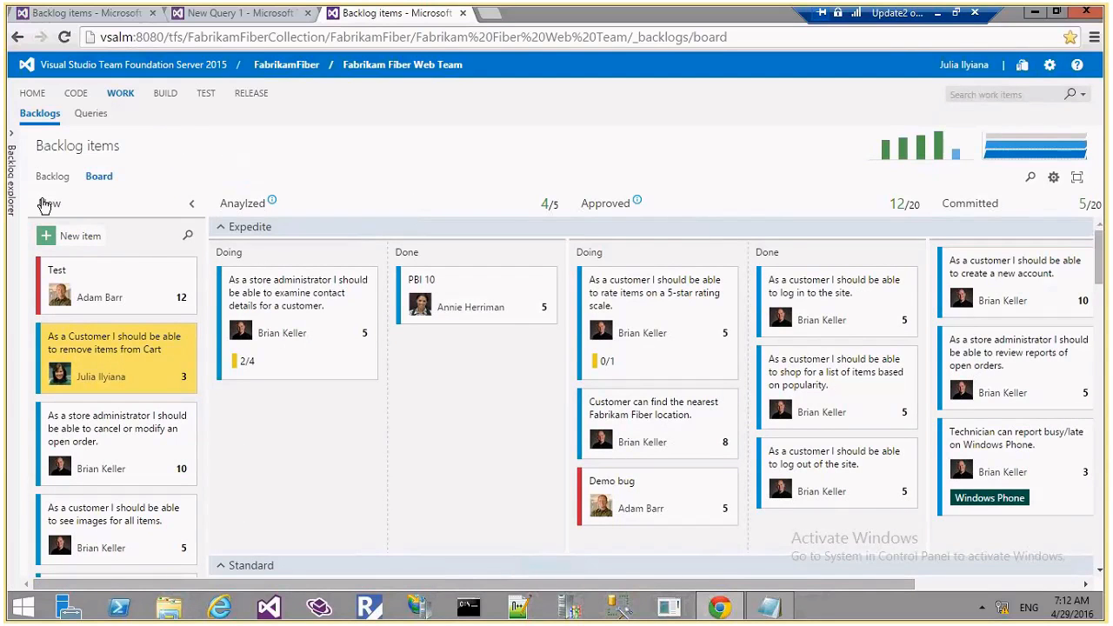
pyautogui.click(966, 584)
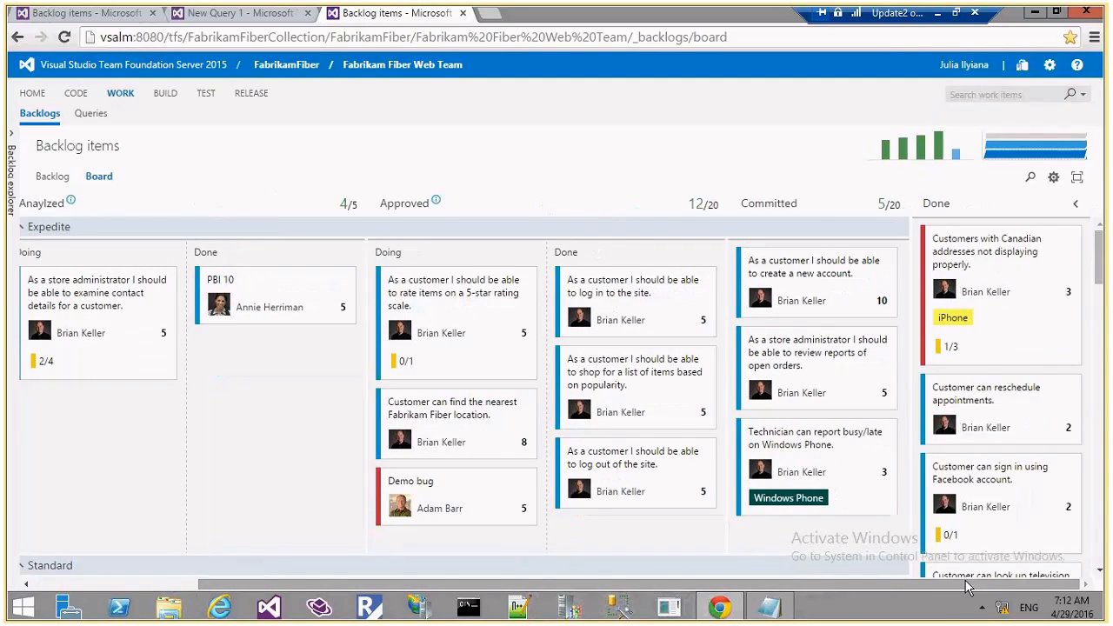
pyautogui.moveTo(965, 586); pyautogui.dragTo(640, 561)
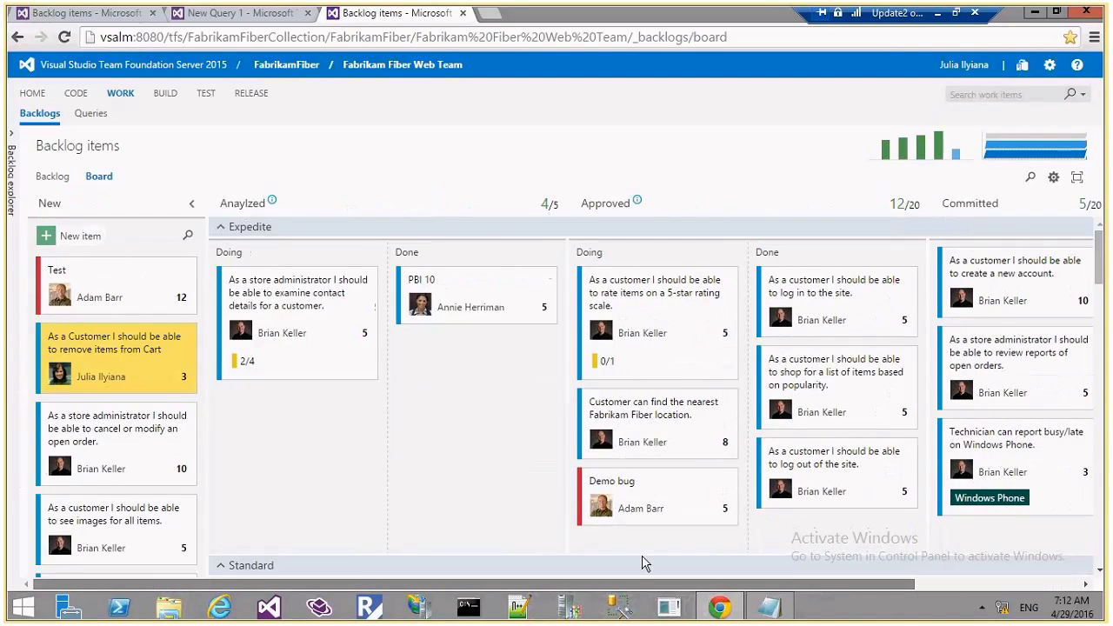
pyautogui.click(916, 584)
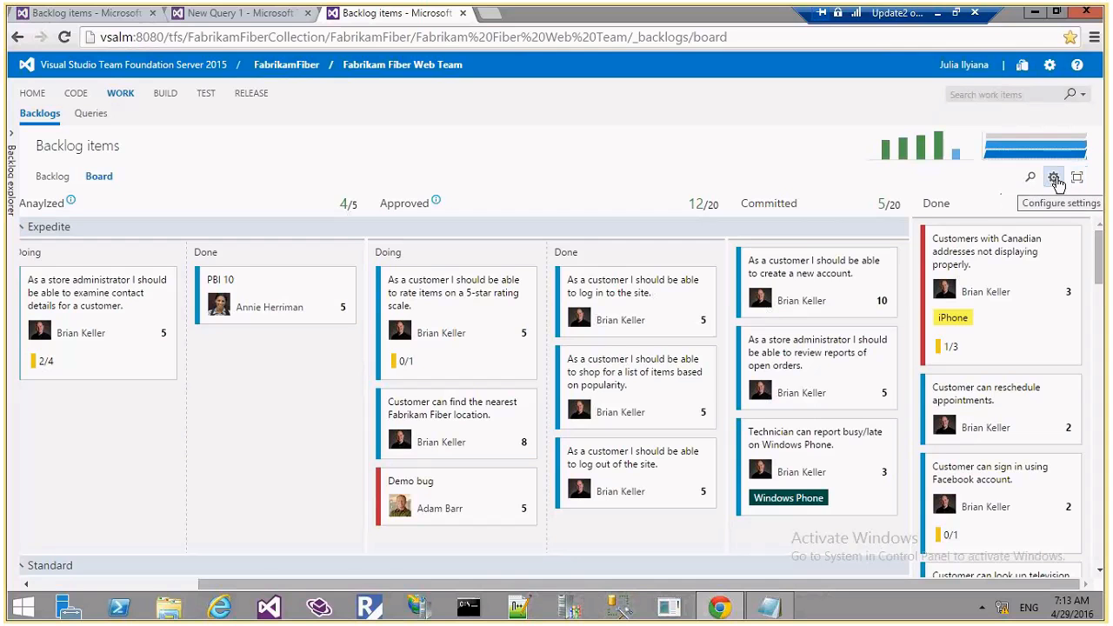
# Add a new column next to Committed in the board's column settings.
pyautogui.click(1054, 179)
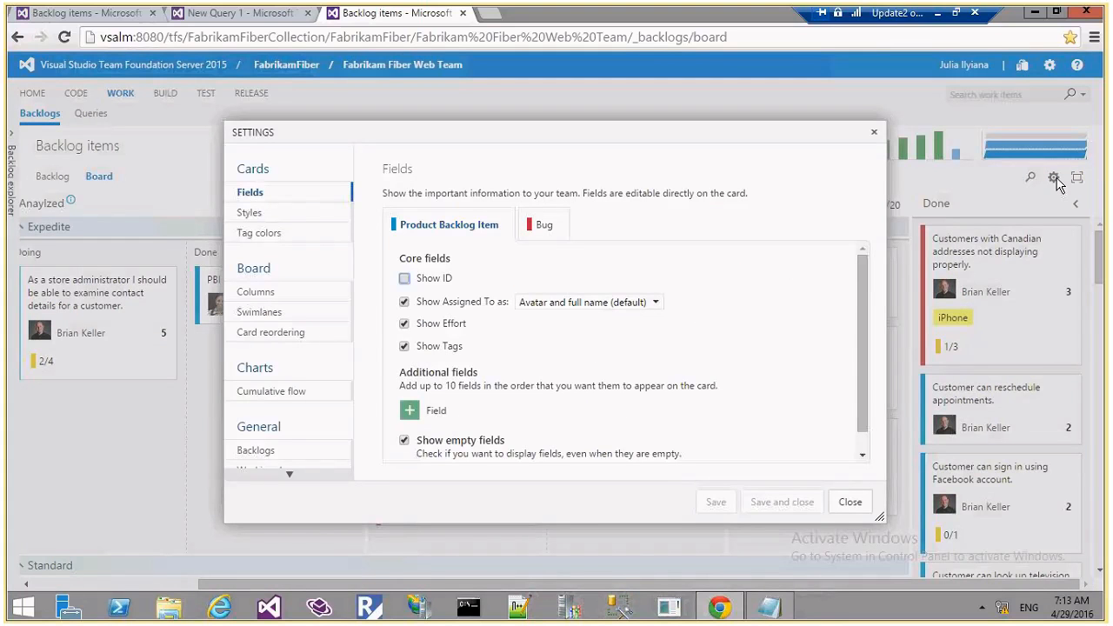
pyautogui.moveTo(437, 133); pyautogui.dragTo(371, 116)
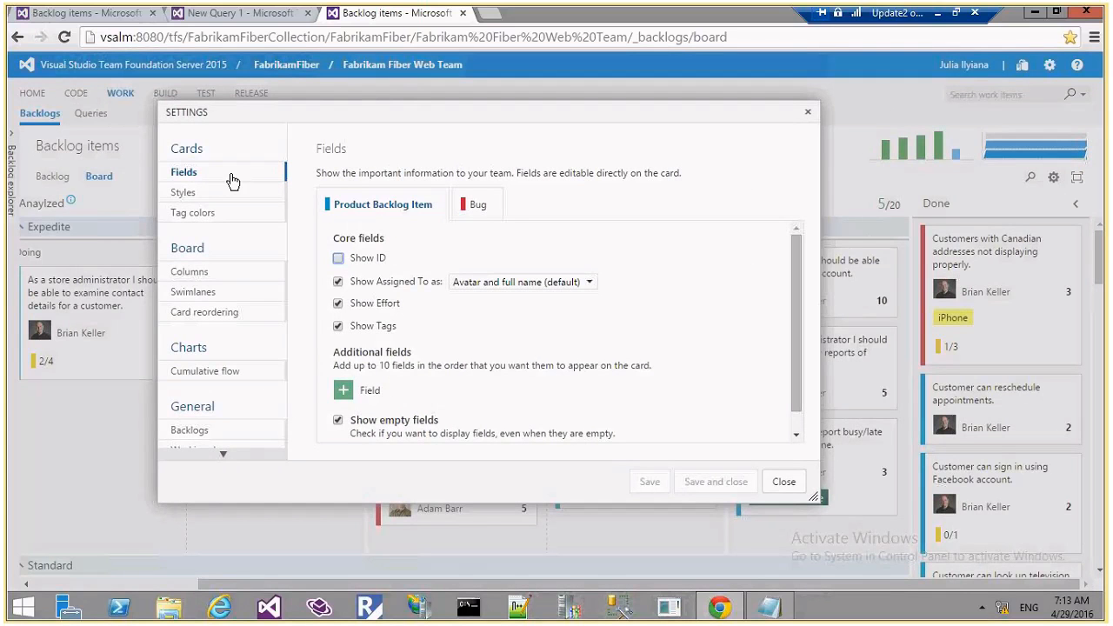
pyautogui.click(207, 276)
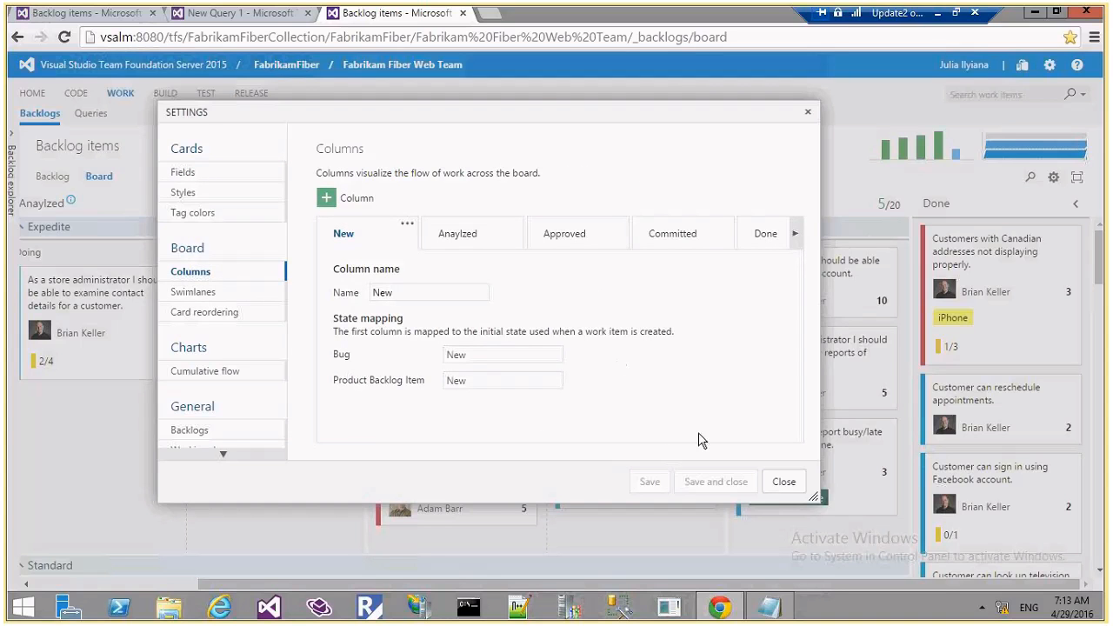
pyautogui.click(715, 236)
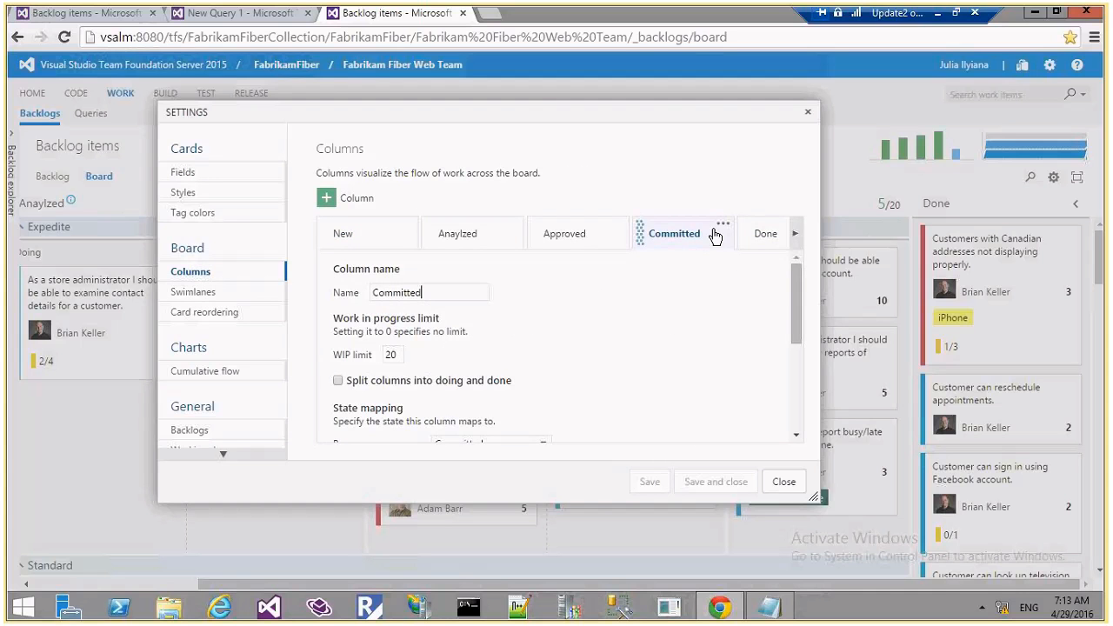
pyautogui.click(346, 207)
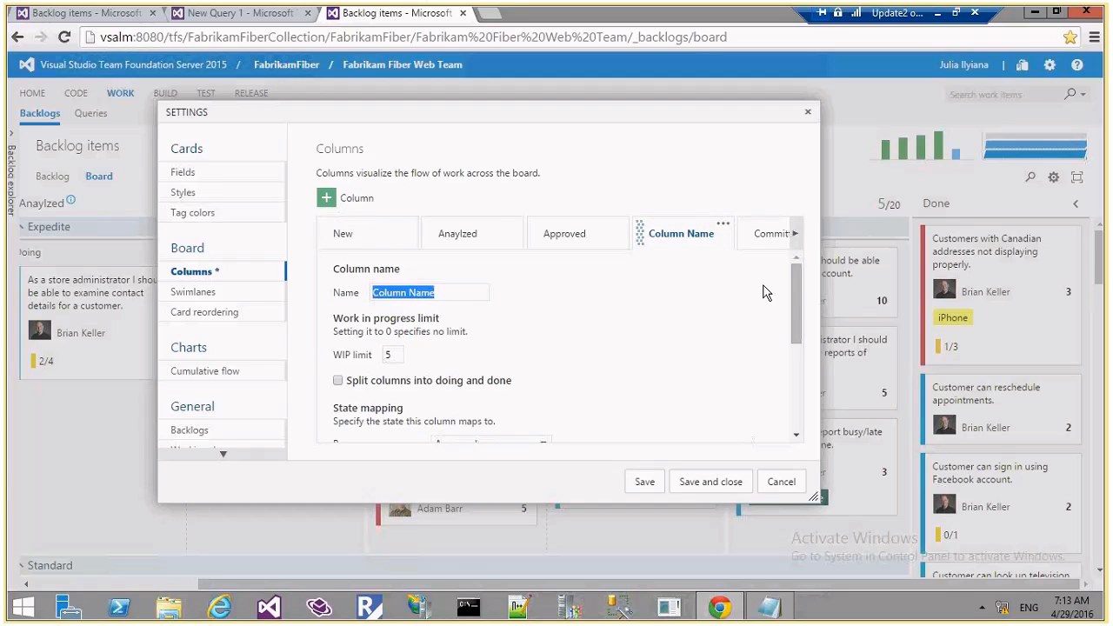
# Reorder the board columns so the new column sits between Committed and Done.
pyautogui.click(793, 242)
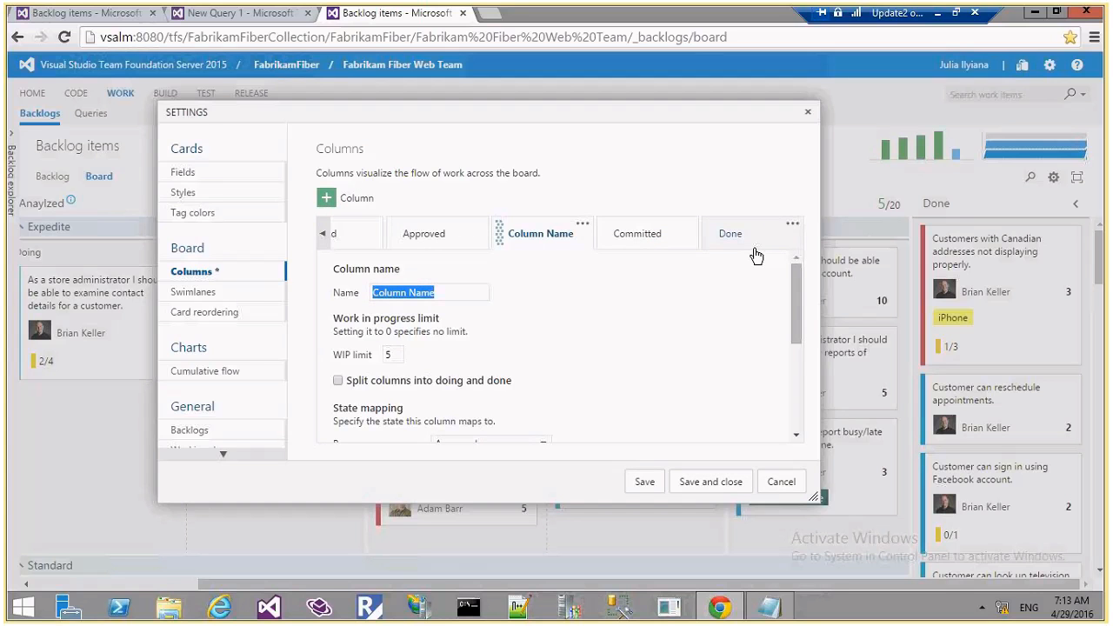
pyautogui.moveTo(637, 233); pyautogui.dragTo(695, 238)
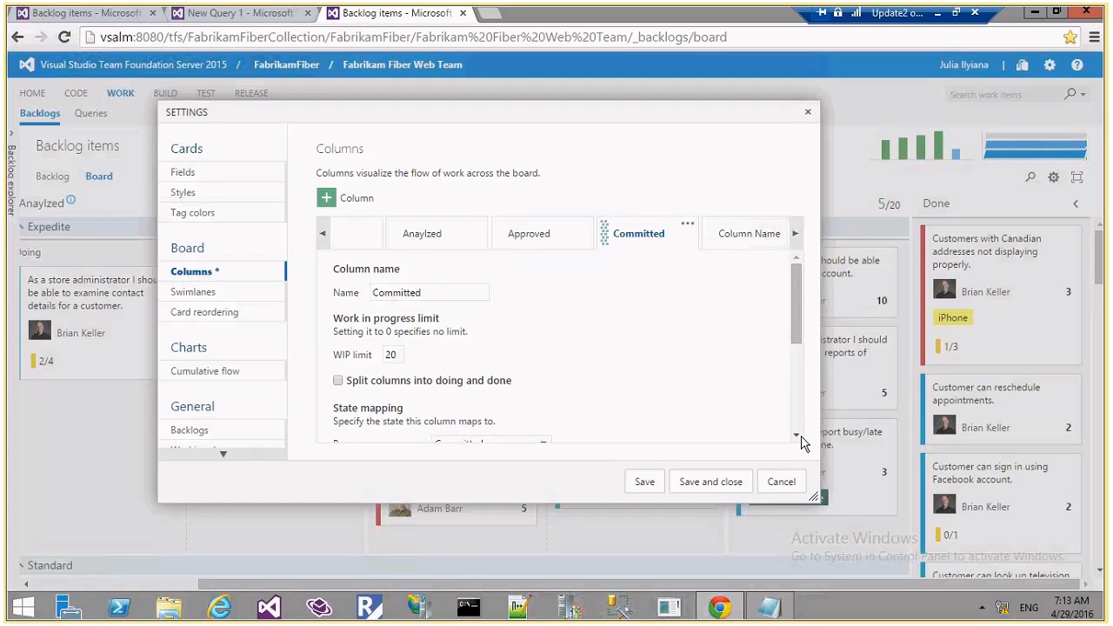
pyautogui.click(745, 234)
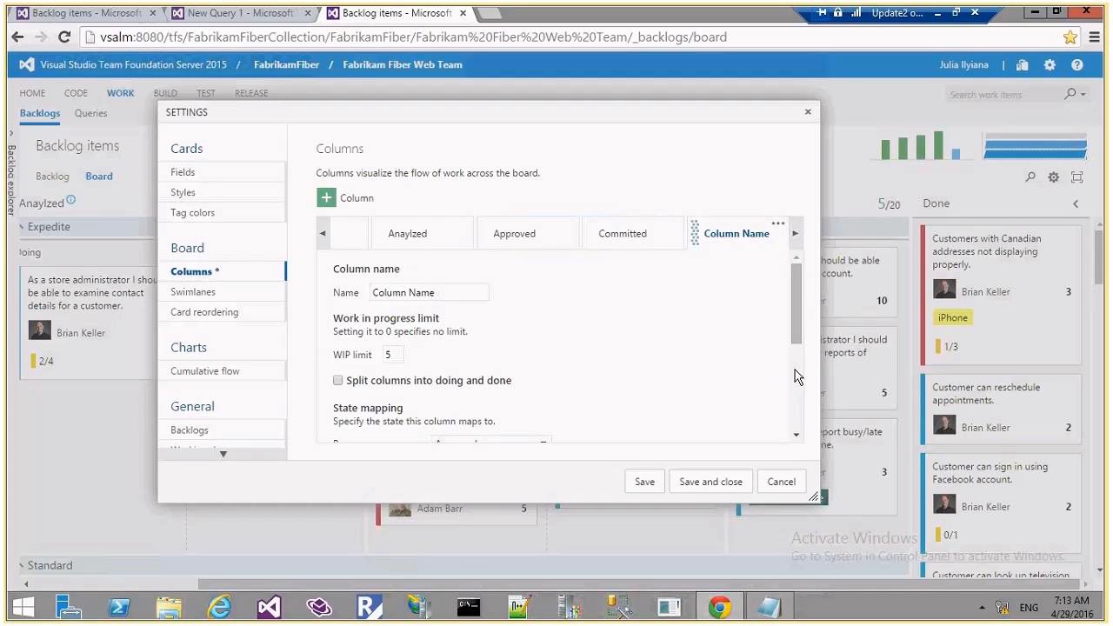
pyautogui.click(792, 242)
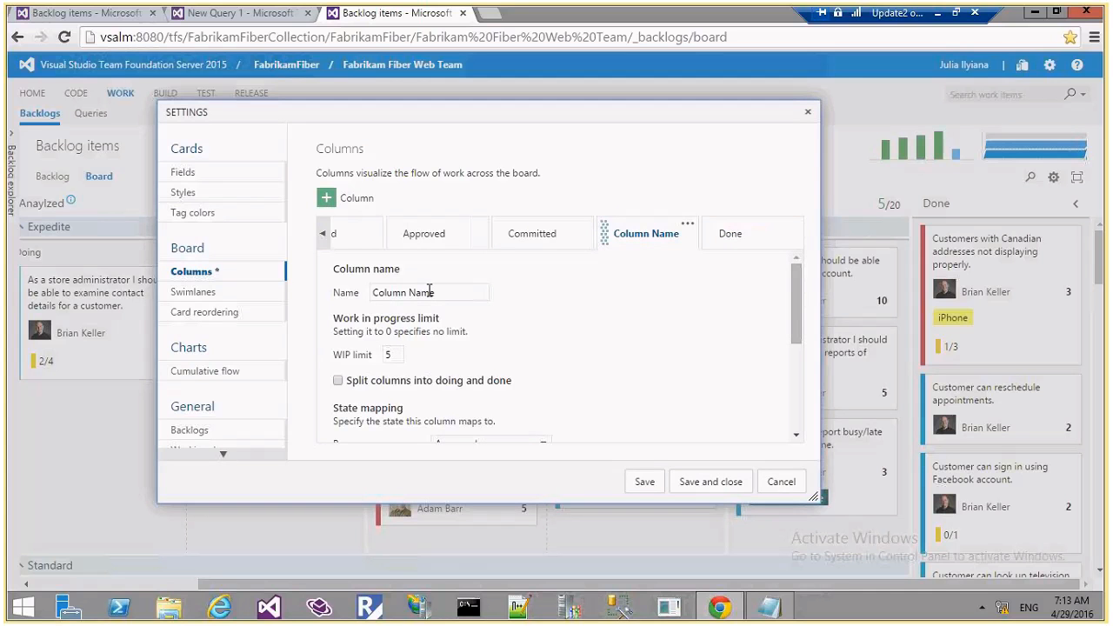
# Name the new board column "Dev In Prog".
pyautogui.moveTo(435, 292); pyautogui.dragTo(351, 293)
pyautogui.write('D')
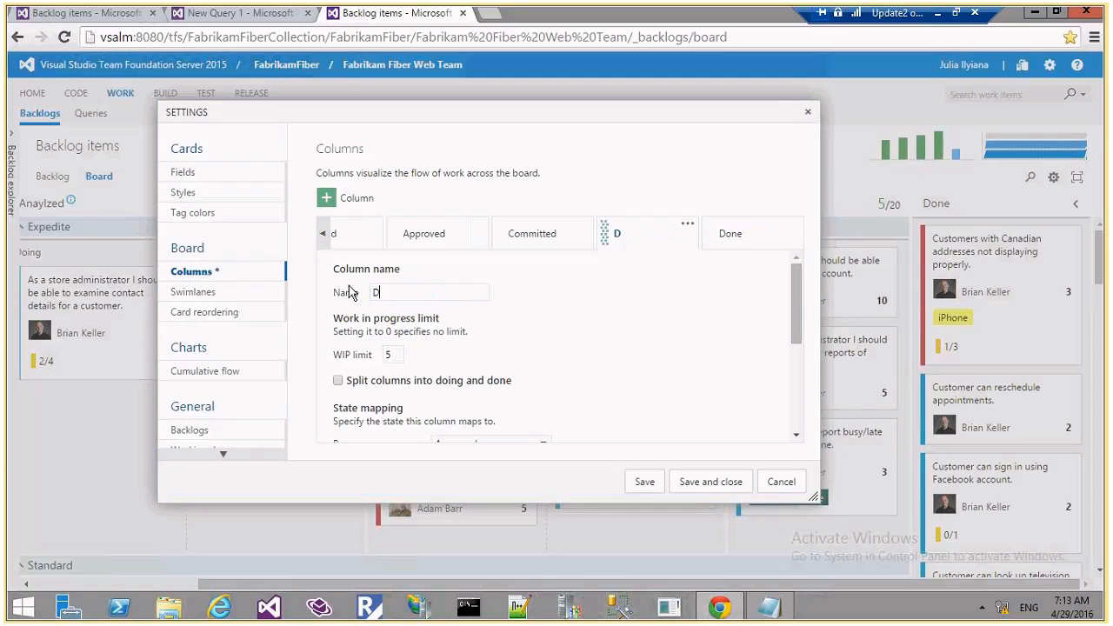
pyautogui.write('ev In Prog')
# Map both the Bug and Product Backlog Item states of the Dev In Prog column to Committed and save the board settings.
pyautogui.scroll(-3, 651, 351)
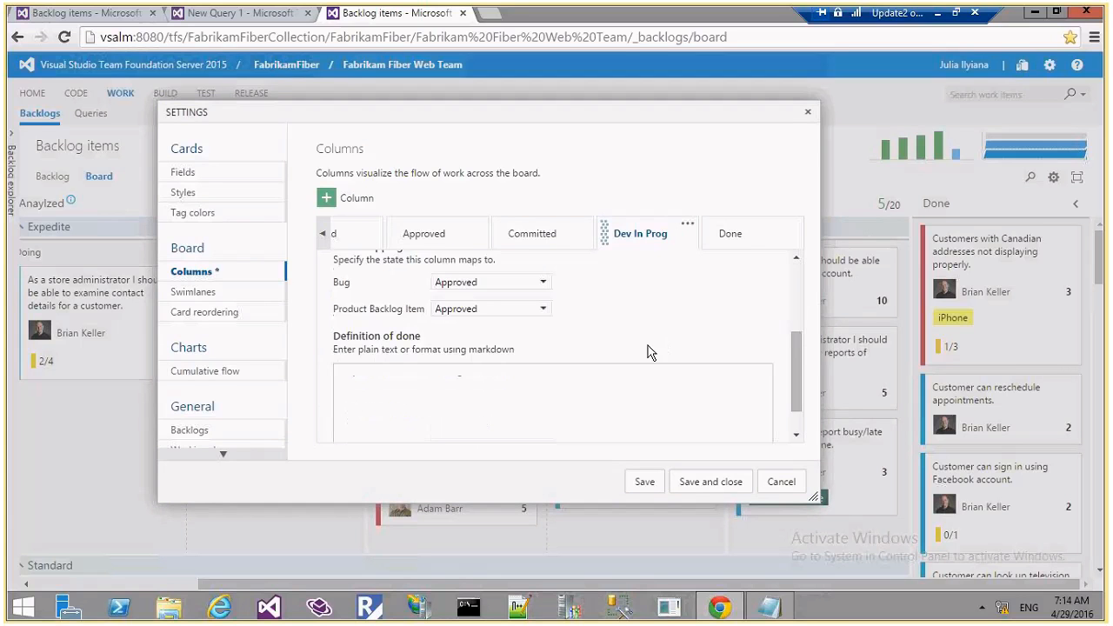
pyautogui.click(548, 287)
pyautogui.click(470, 319)
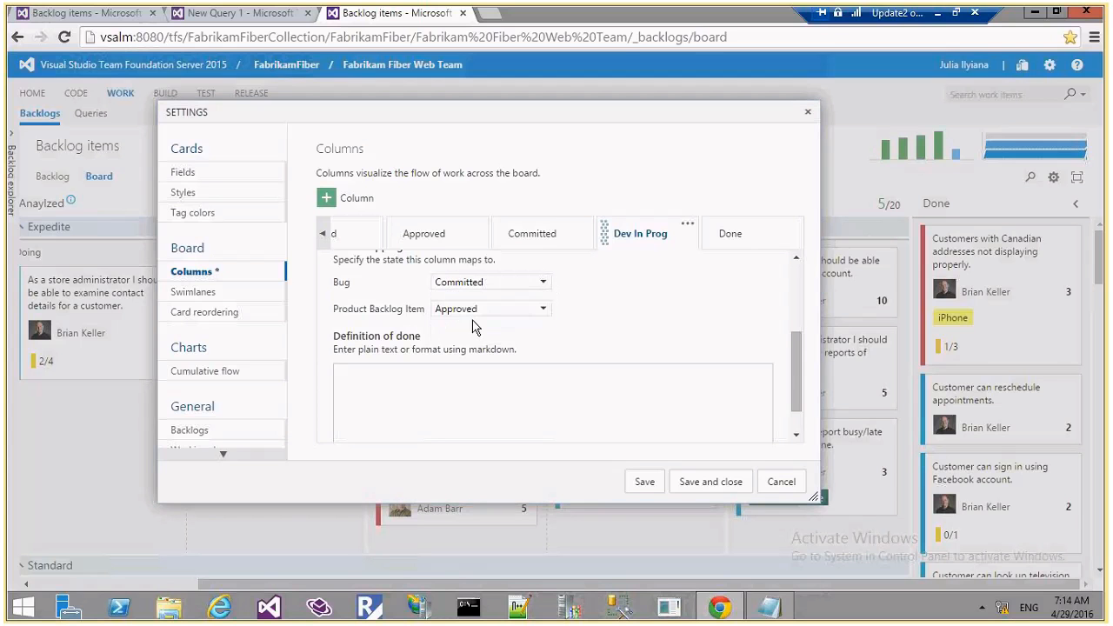
pyautogui.click(539, 310)
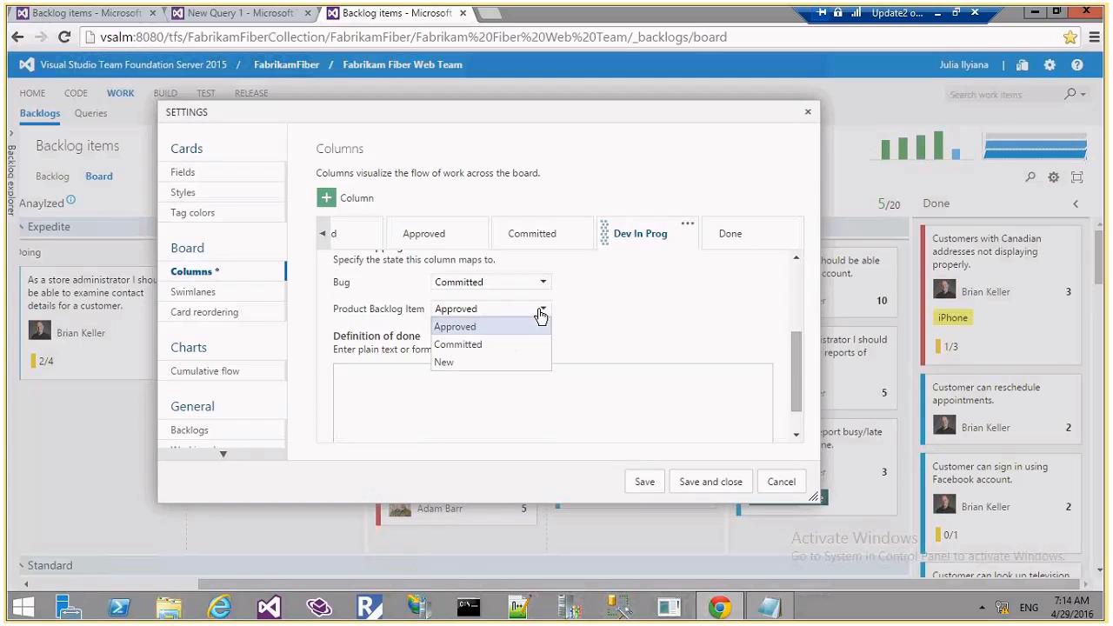
pyautogui.click(485, 345)
pyautogui.click(796, 259)
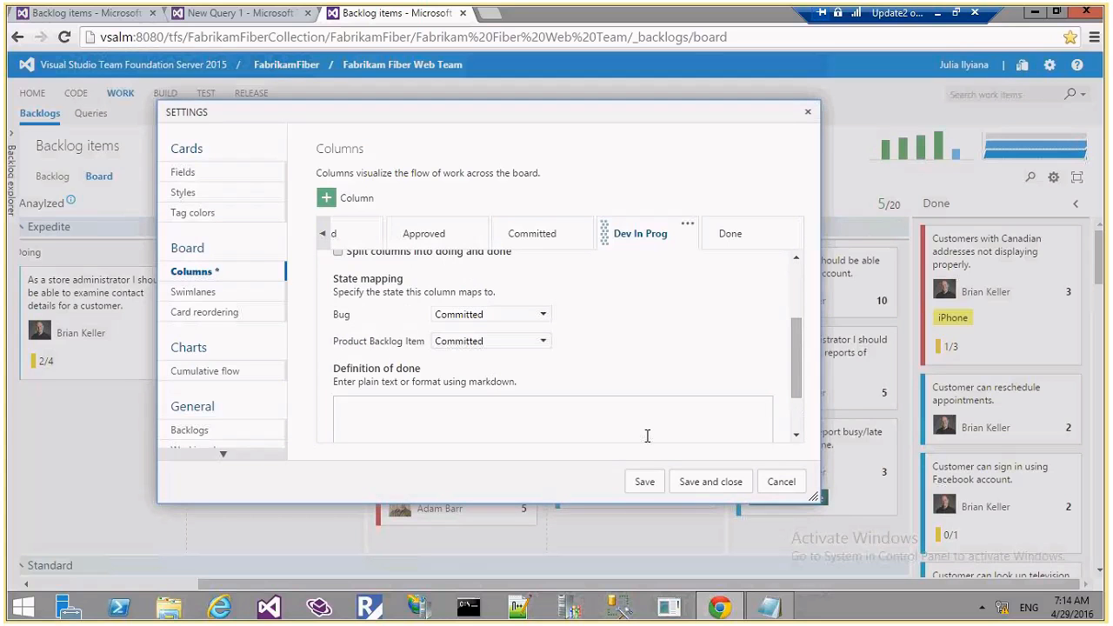
pyautogui.click(724, 483)
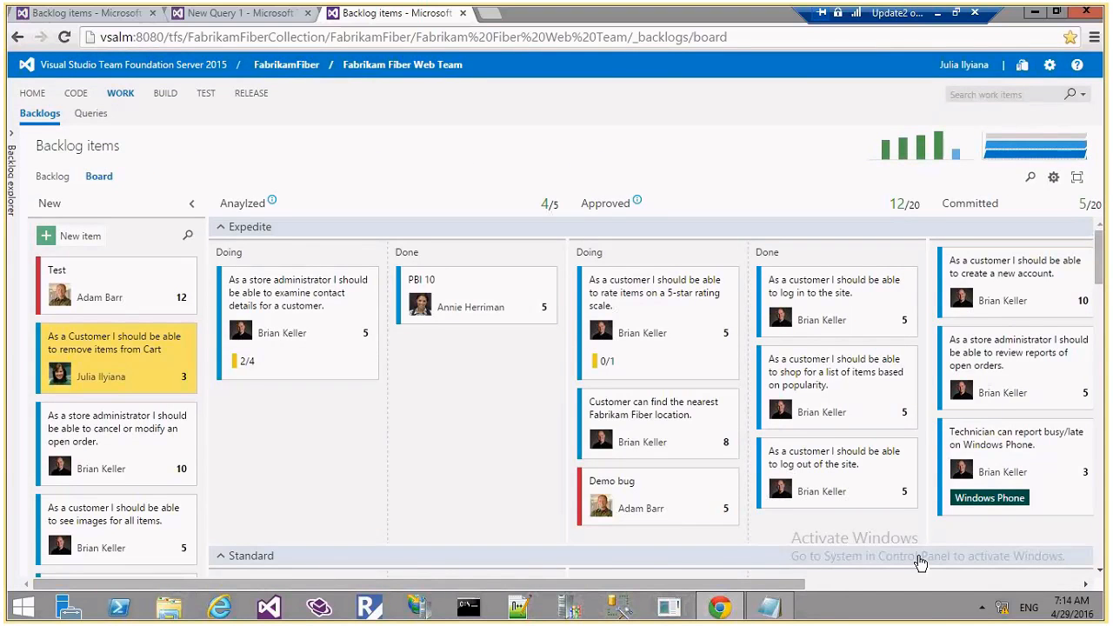
# Move the card "As a customer I should be able to create a new account." from Committed to Dev In Prog.
pyautogui.hscroll(5, 920, 563)
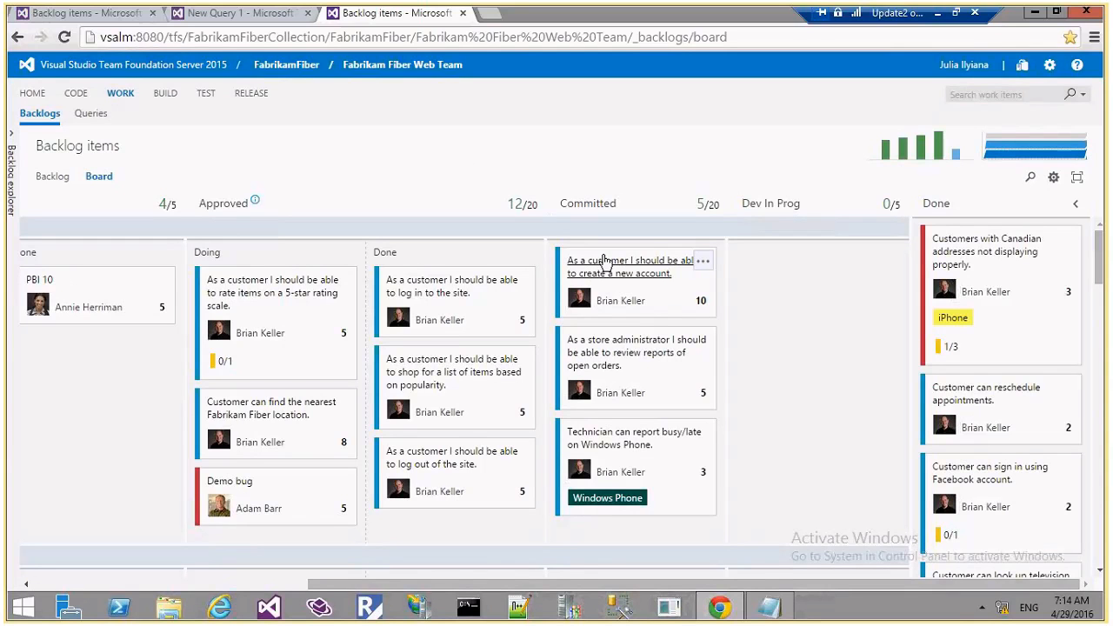
pyautogui.moveTo(606, 261); pyautogui.dragTo(813, 266)
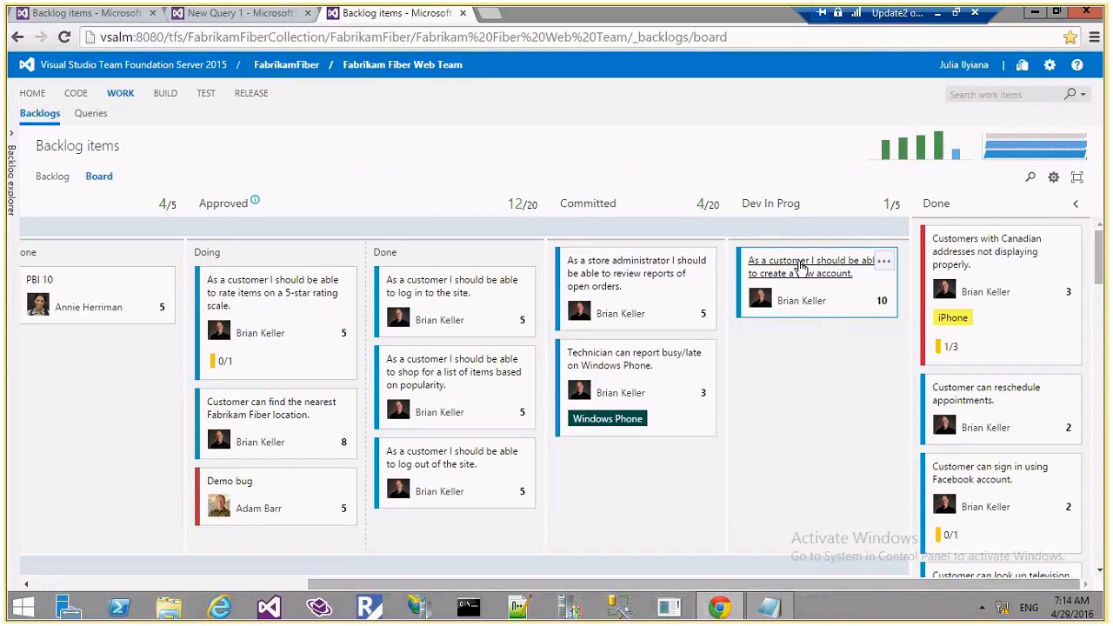
# Examine the moved card's state and its full change history for the board column change, then close the item.
pyautogui.click(799, 265)
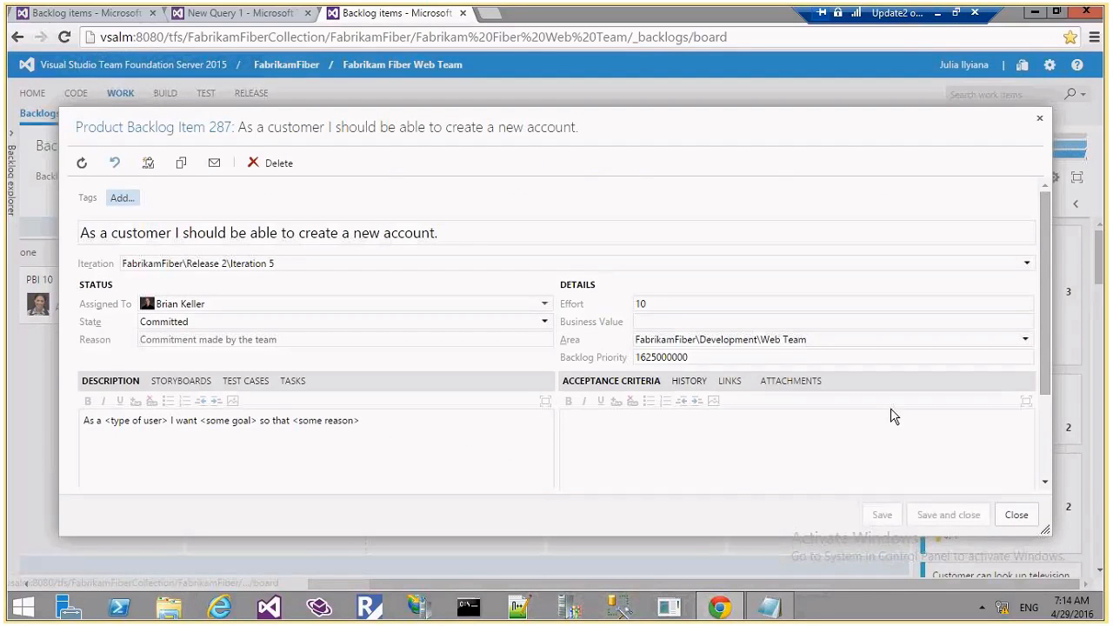
pyautogui.click(199, 320)
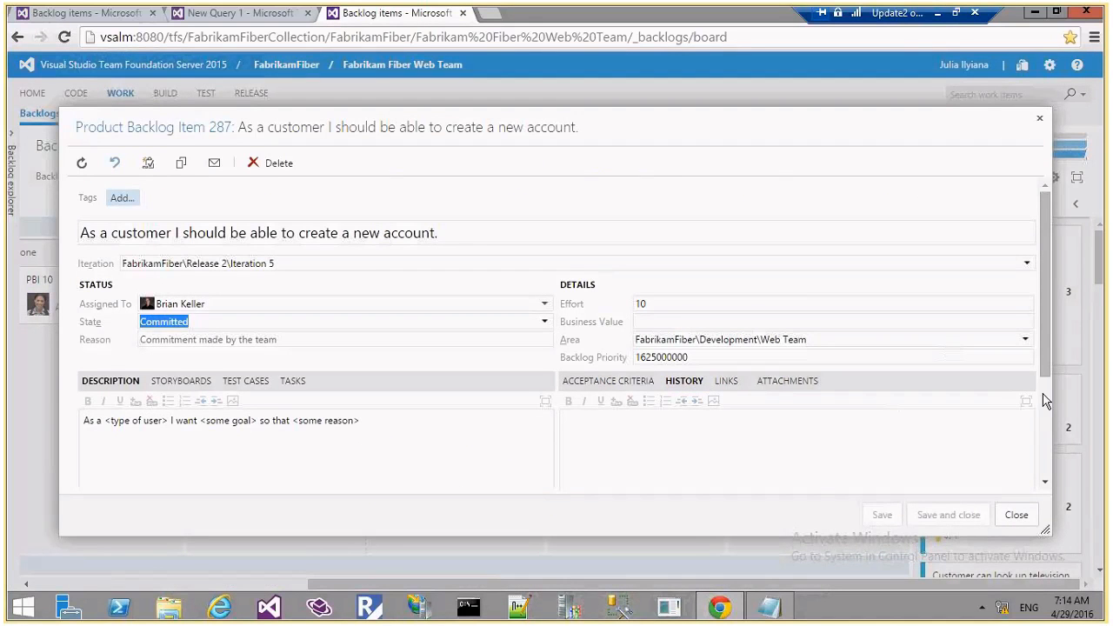
pyautogui.scroll(-3, 1046, 400)
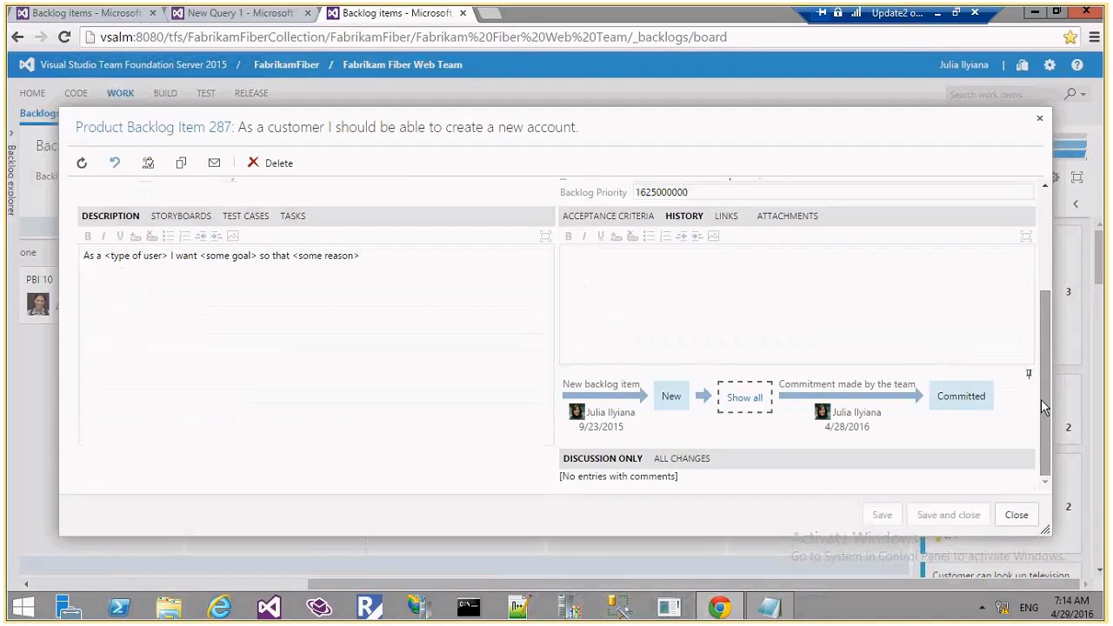
pyautogui.click(674, 458)
pyautogui.scroll(-3, 608, 439)
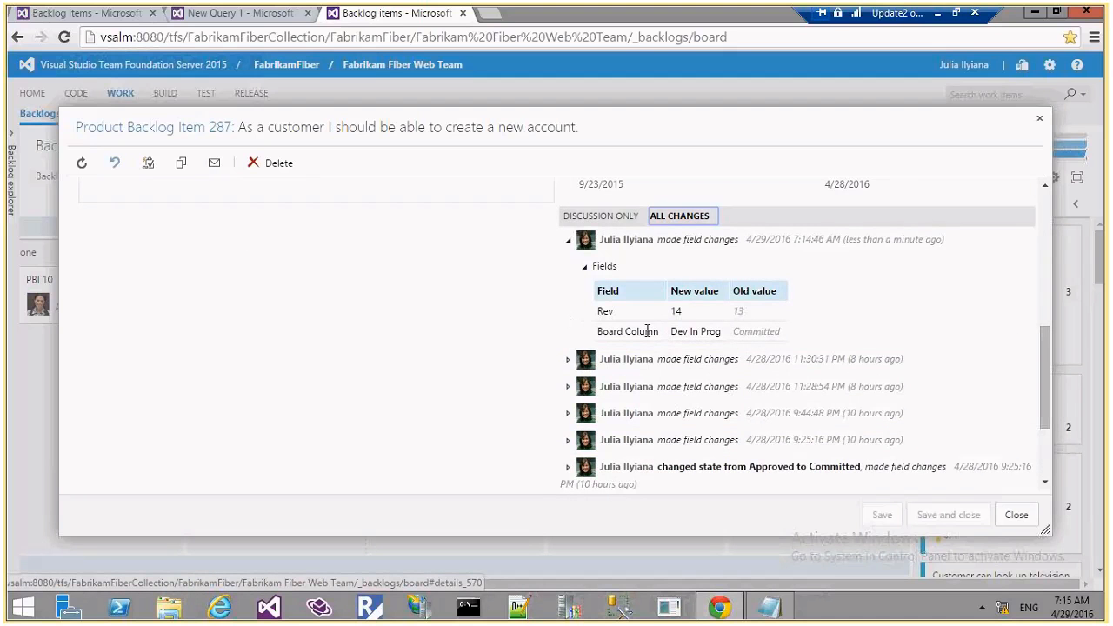
pyautogui.moveTo(608, 331); pyautogui.dragTo(717, 331)
pyautogui.click(761, 333)
pyautogui.doubleClick(761, 334)
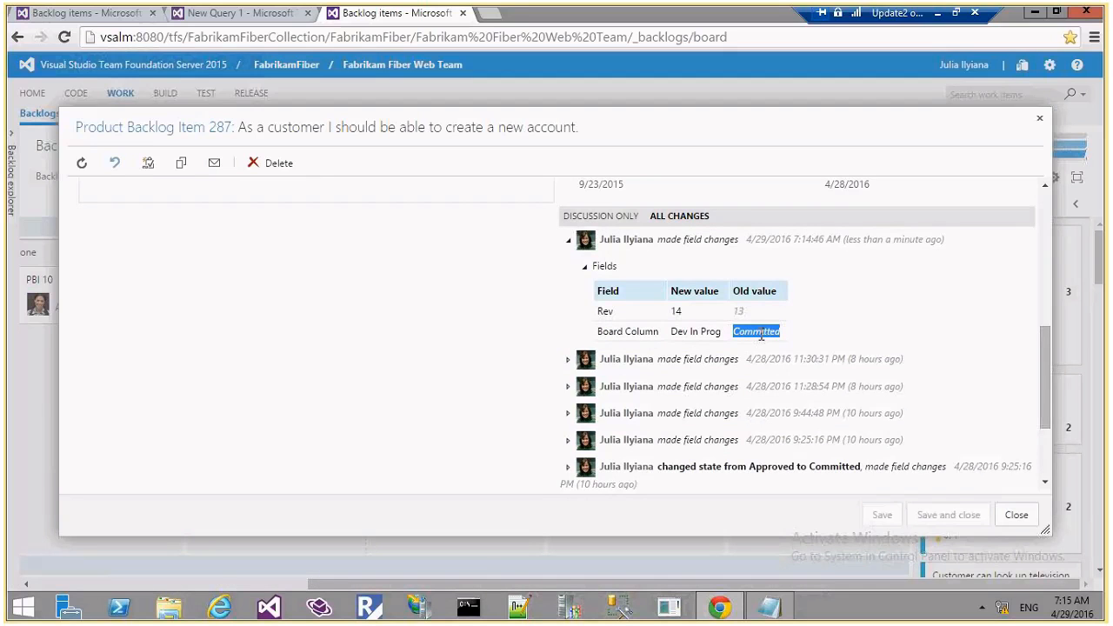
pyautogui.click(1015, 516)
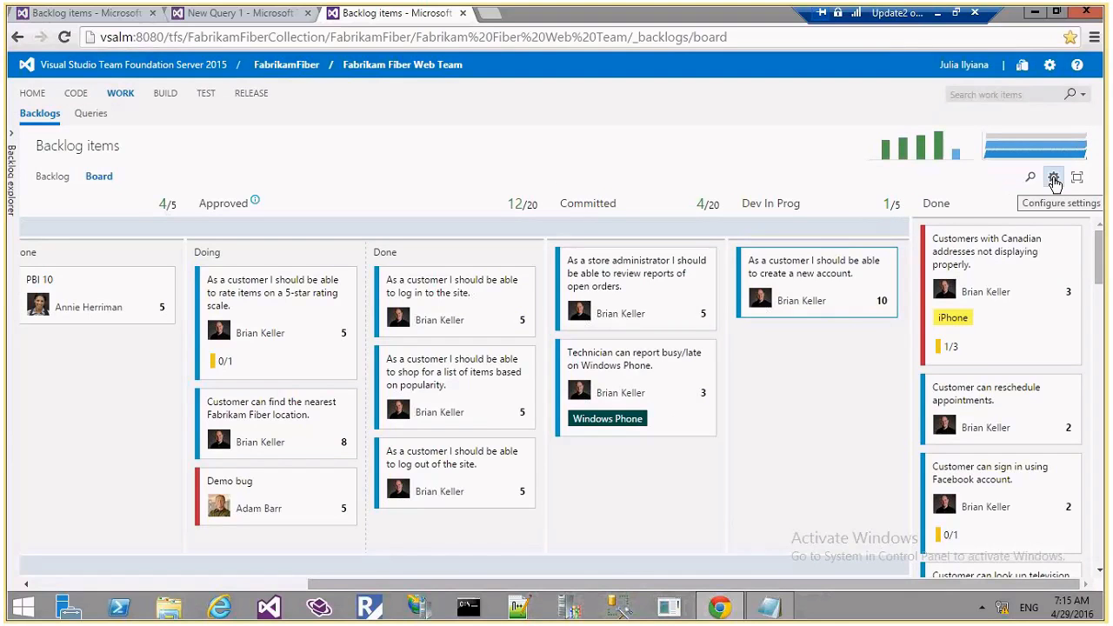
# Set the Dev In Prog column's WIP limit to 10 and split the column into doing and done.
pyautogui.click(1054, 180)
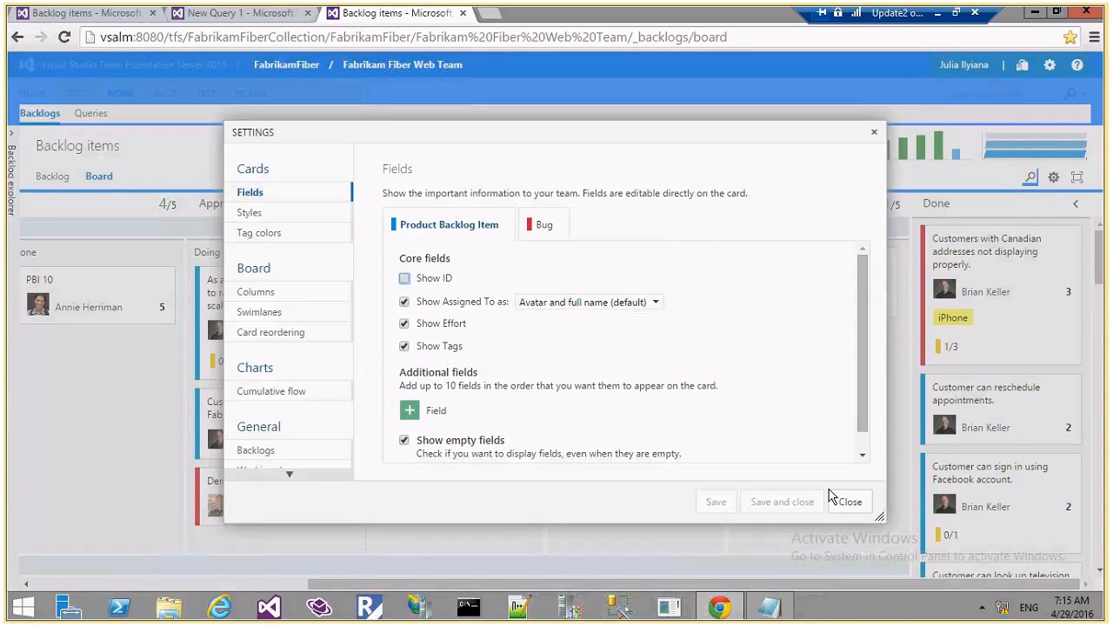
pyautogui.click(256, 292)
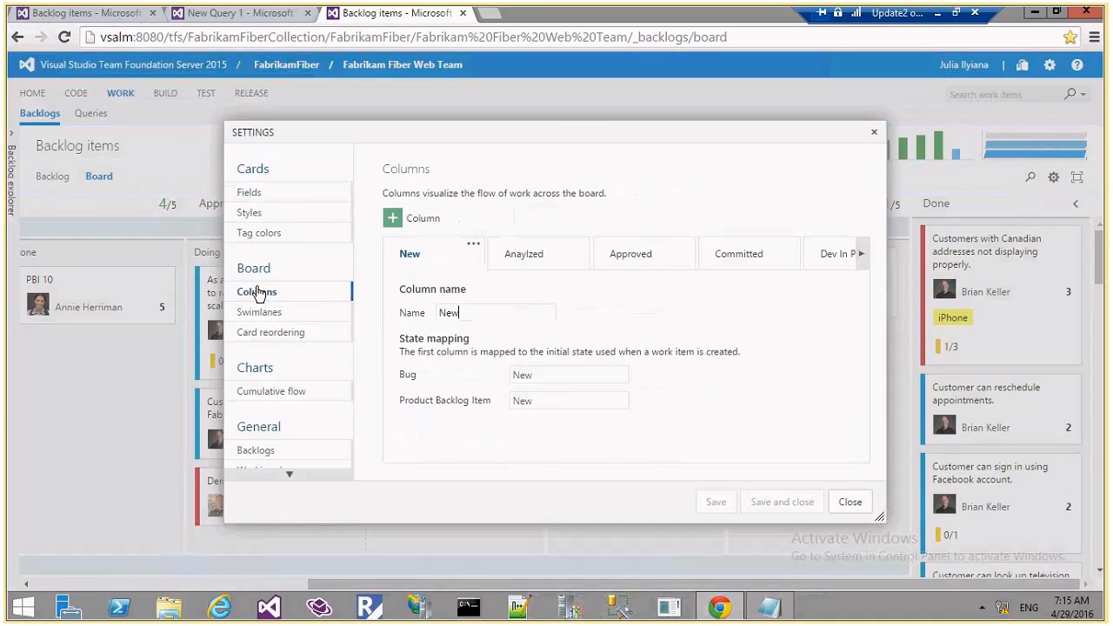
pyautogui.click(823, 260)
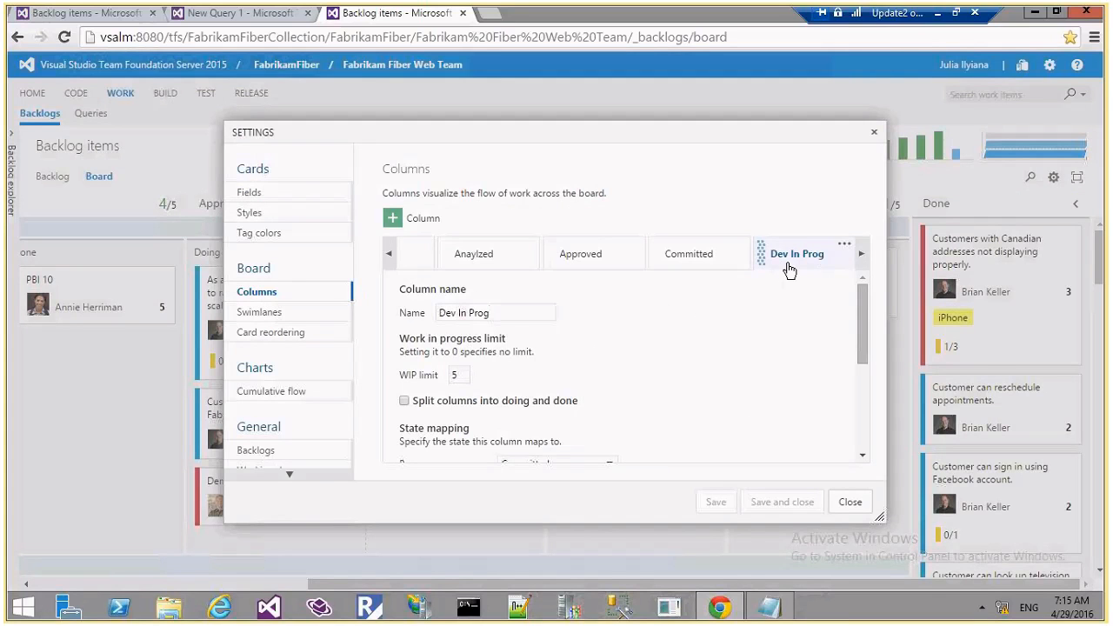
pyautogui.click(847, 248)
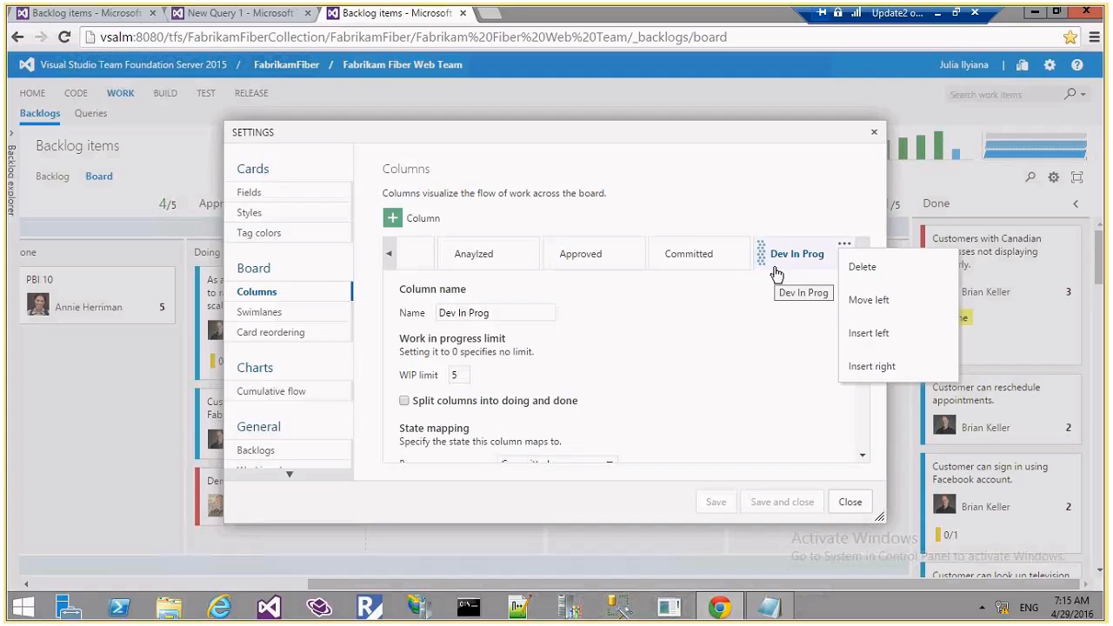
pyautogui.click(503, 318)
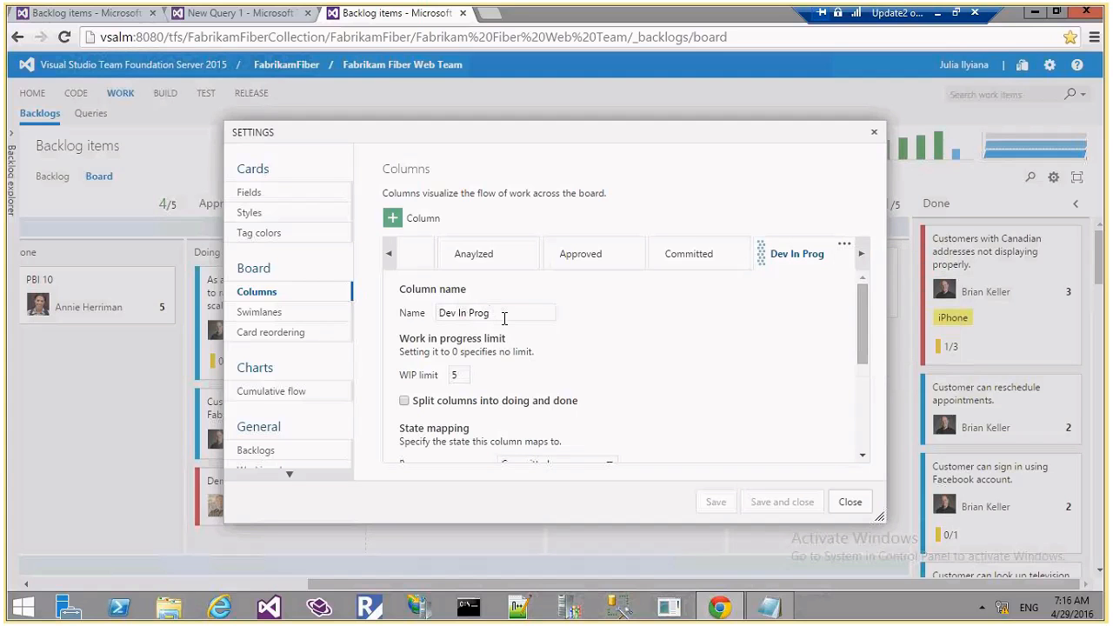
pyautogui.doubleClick(454, 374)
pyautogui.write('10')
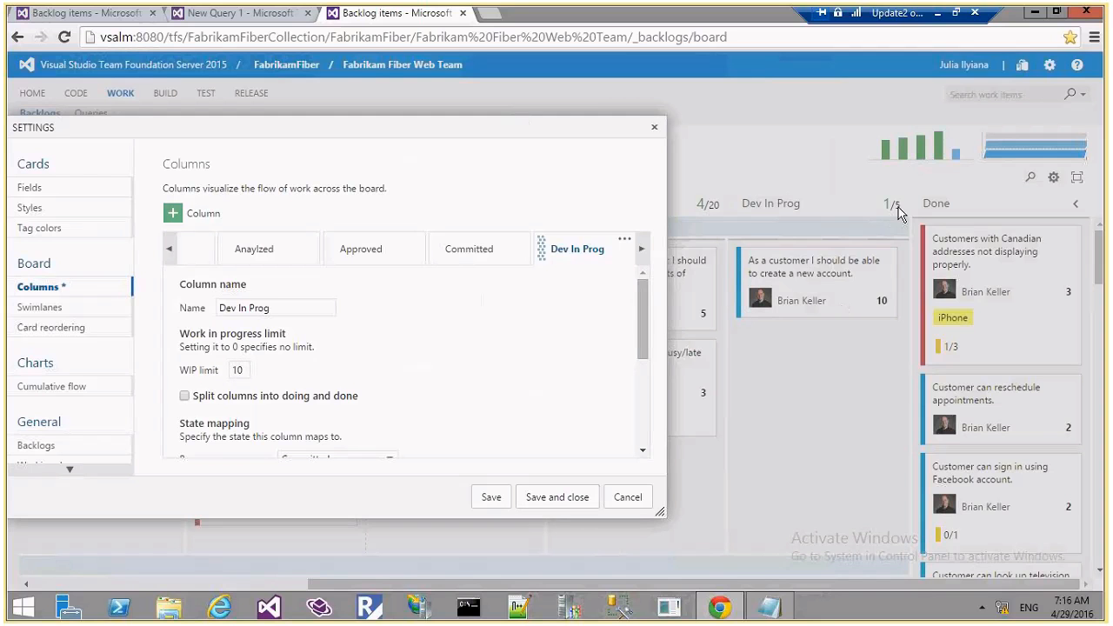
pyautogui.scroll(-2, 329, 393)
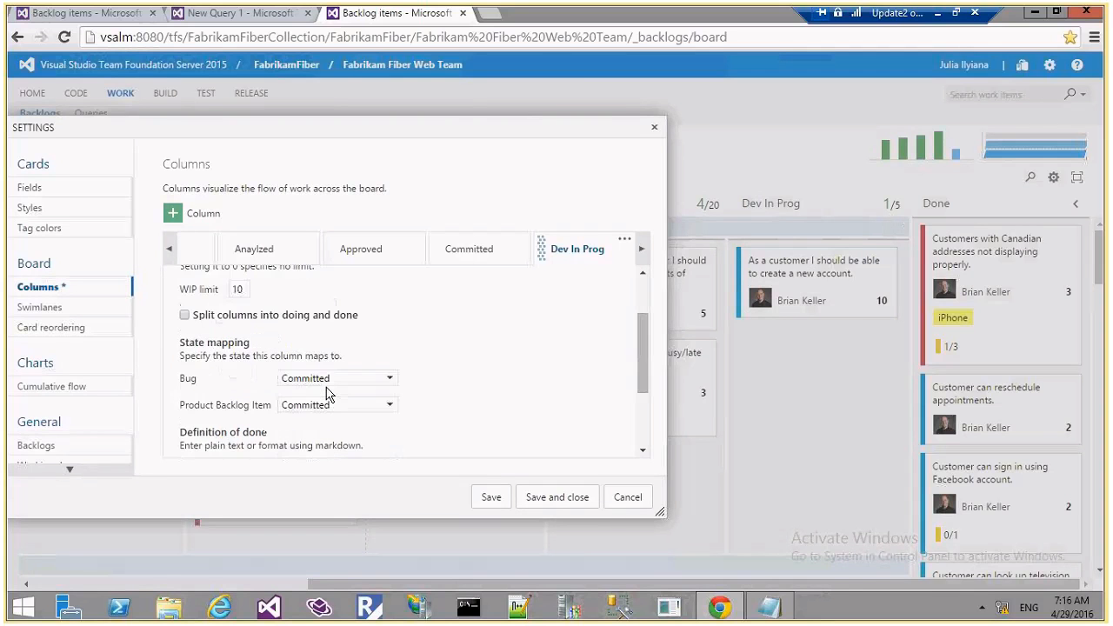
pyautogui.scroll(2, 231, 349)
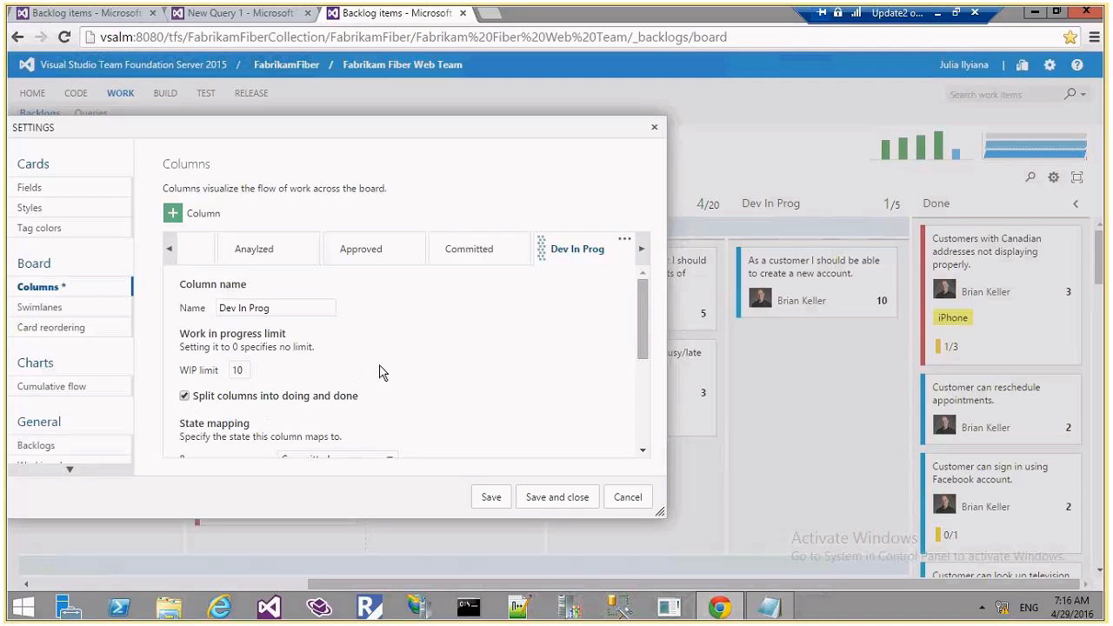
# Enter a three-line definition of done for Dev In Prog: "Completed writing Code", "Completed Writing Unit Test case", "Documented the senario".
pyautogui.scroll(-1, 380, 372)
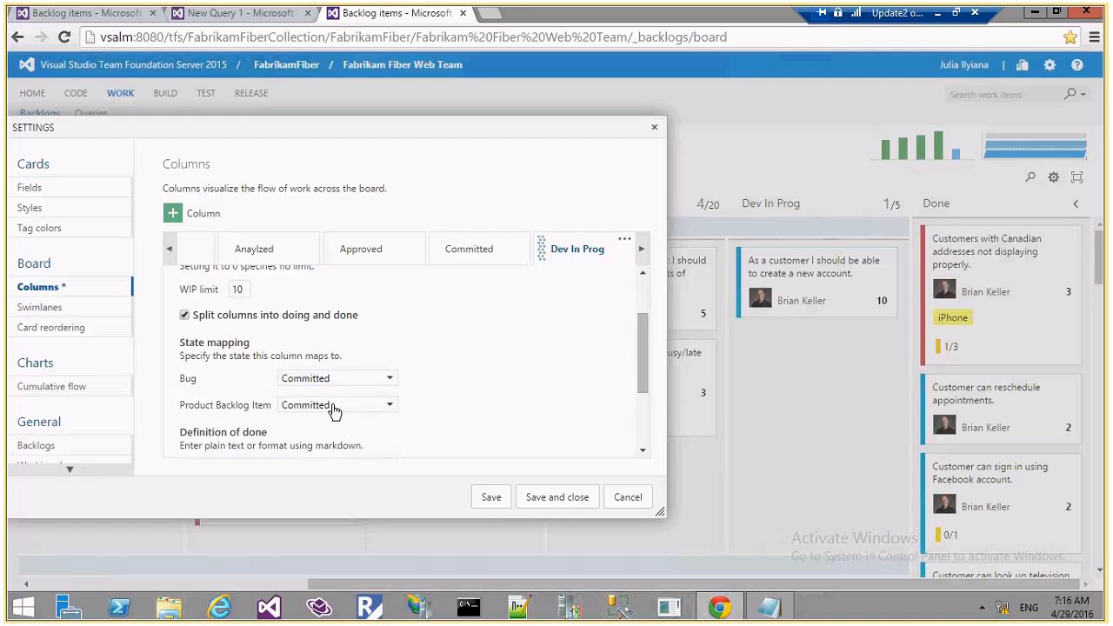
pyautogui.scroll(-2, 285, 390)
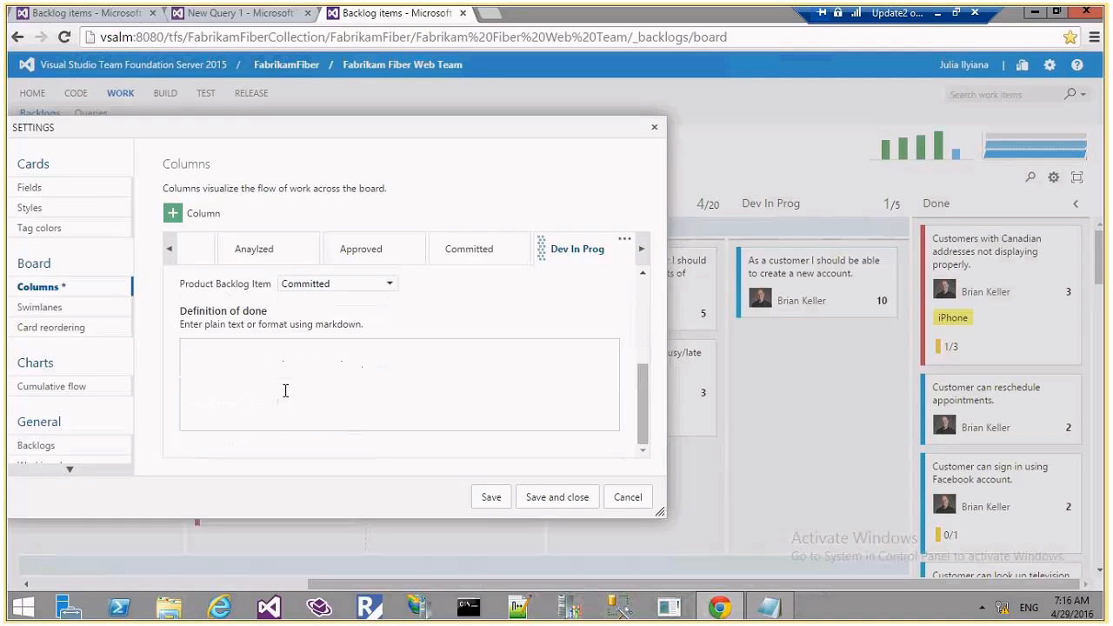
pyautogui.click(266, 367)
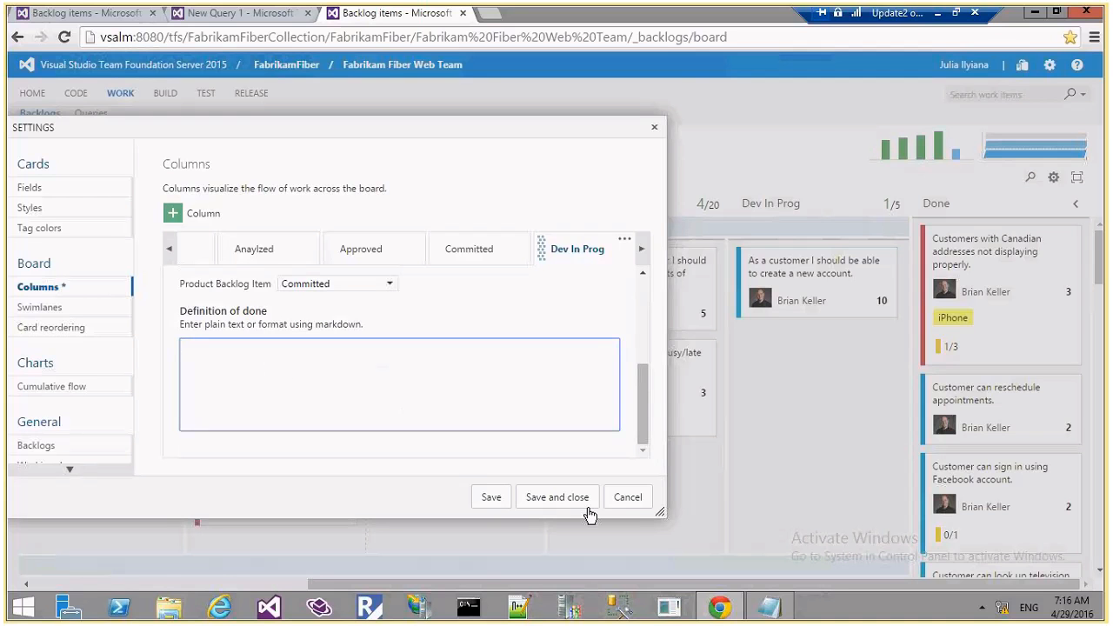
pyautogui.moveTo(660, 513); pyautogui.dragTo(670, 585)
pyautogui.click(271, 451)
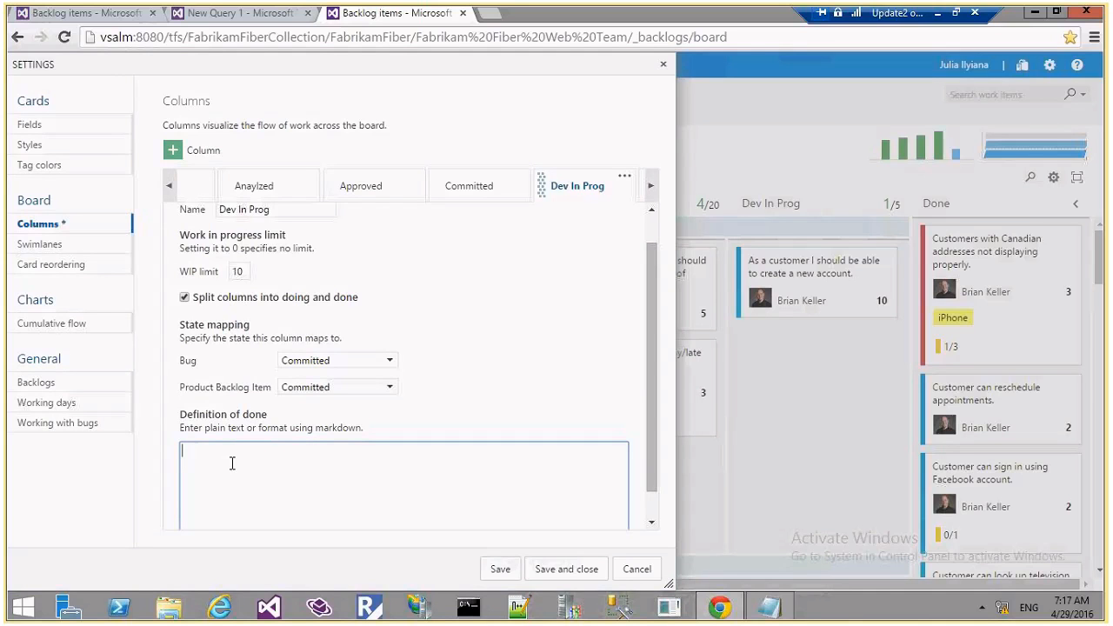
pyautogui.write('Completed writing Code')
pyautogui.press('Return')
pyautogui.write('Completed Writing Unit Test case')
pyautogui.press('Return')
pyautogui.write('Documented the scane')
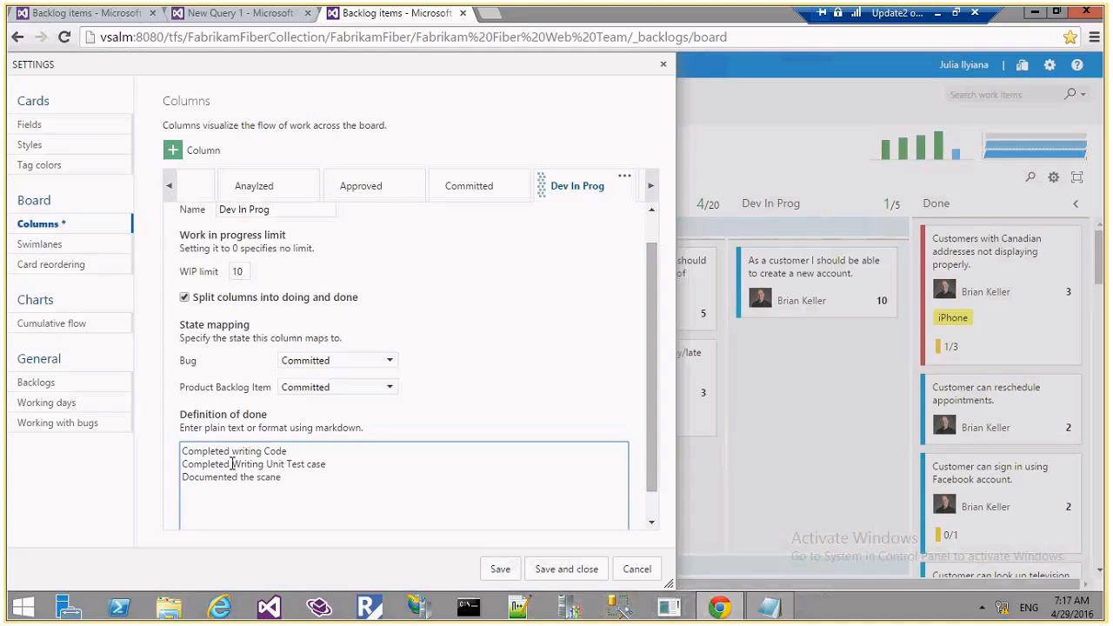
pyautogui.press('BackSpace')
pyautogui.press('BackSpace')
pyautogui.press('BackSpace')
pyautogui.write('enario')
# Review the Dev In Prog column's settings, then save them and close the board settings.
pyautogui.click(651, 224)
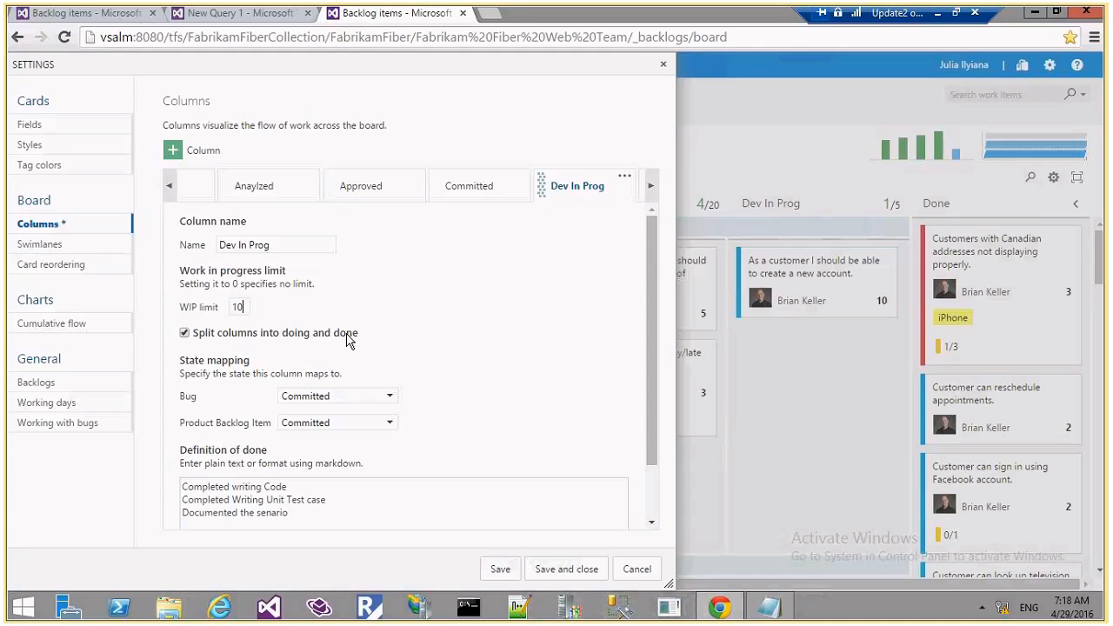
pyautogui.scroll(-1, 341, 475)
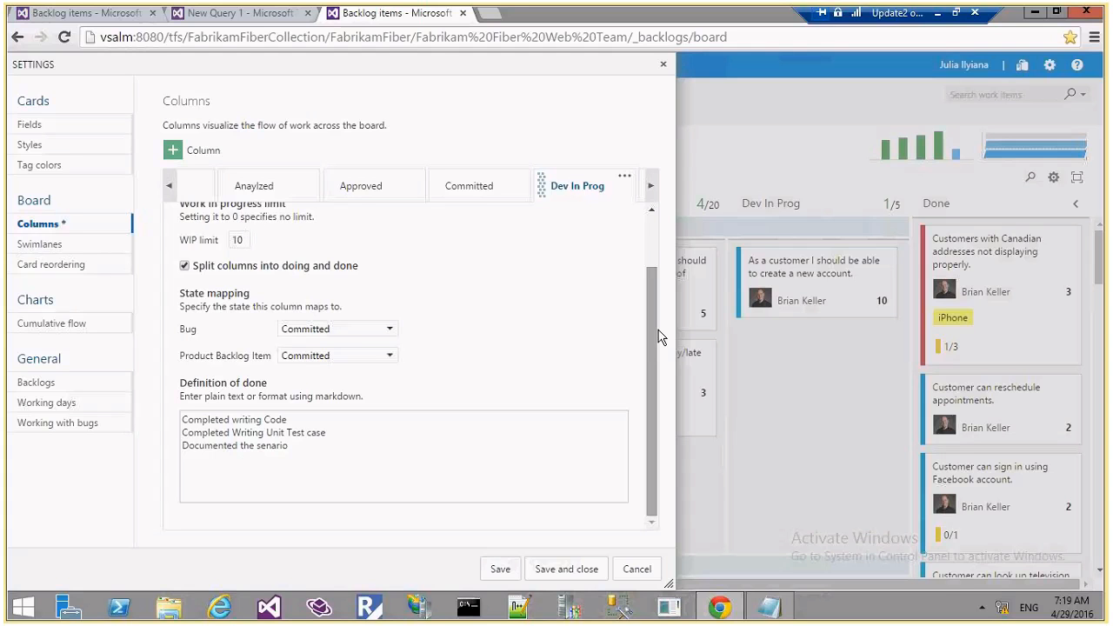
pyautogui.scroll(2, 658, 338)
pyautogui.moveTo(180, 275); pyautogui.dragTo(280, 273)
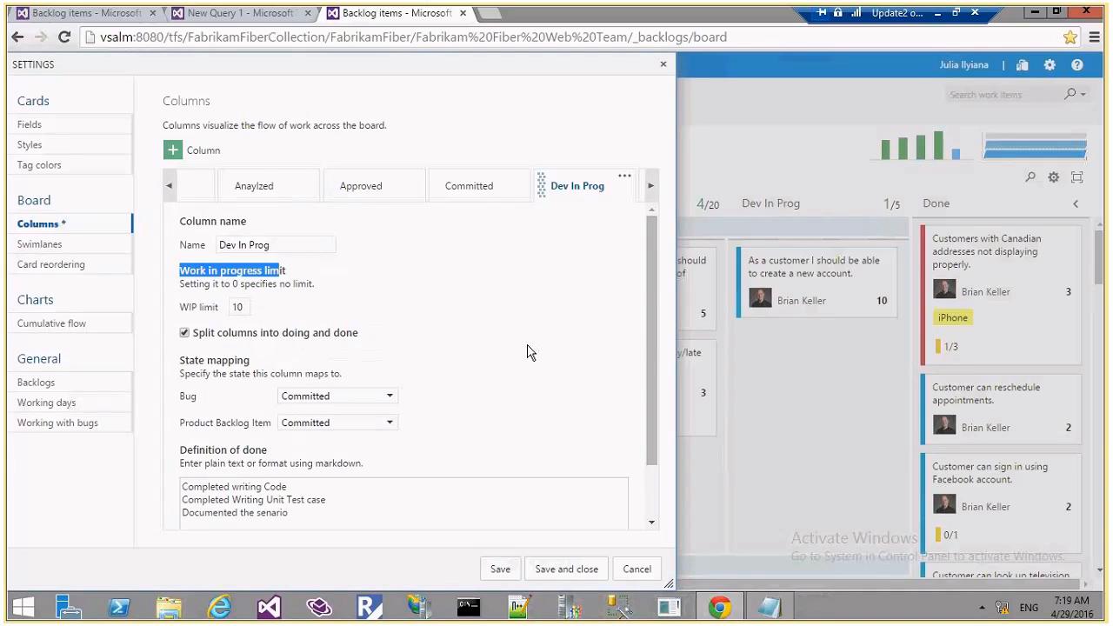
pyautogui.scroll(-1, 530, 352)
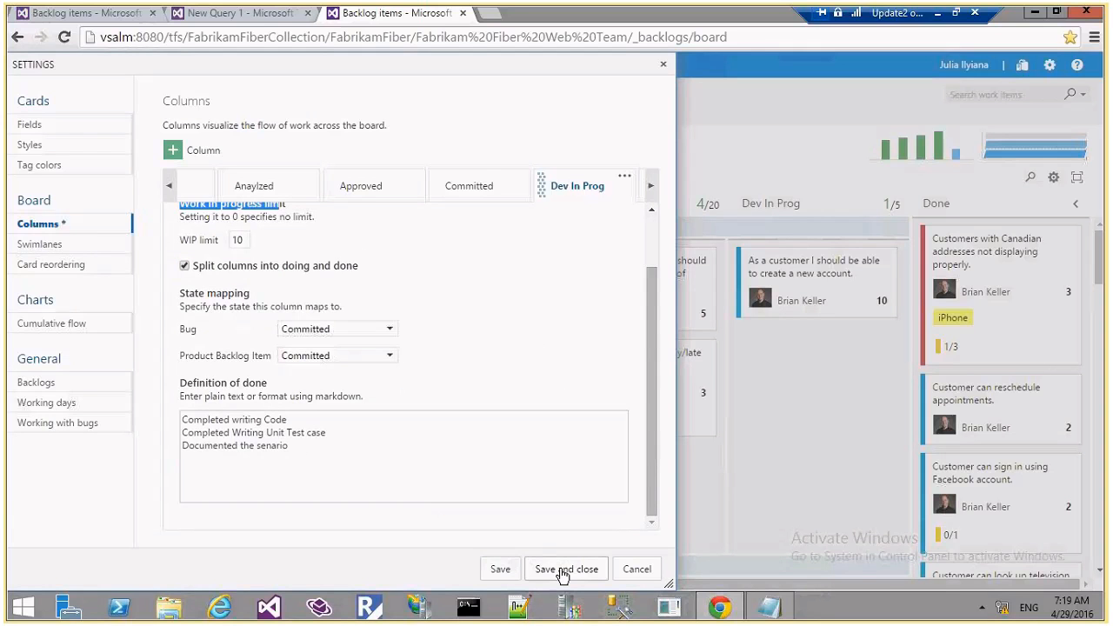
pyautogui.click(562, 572)
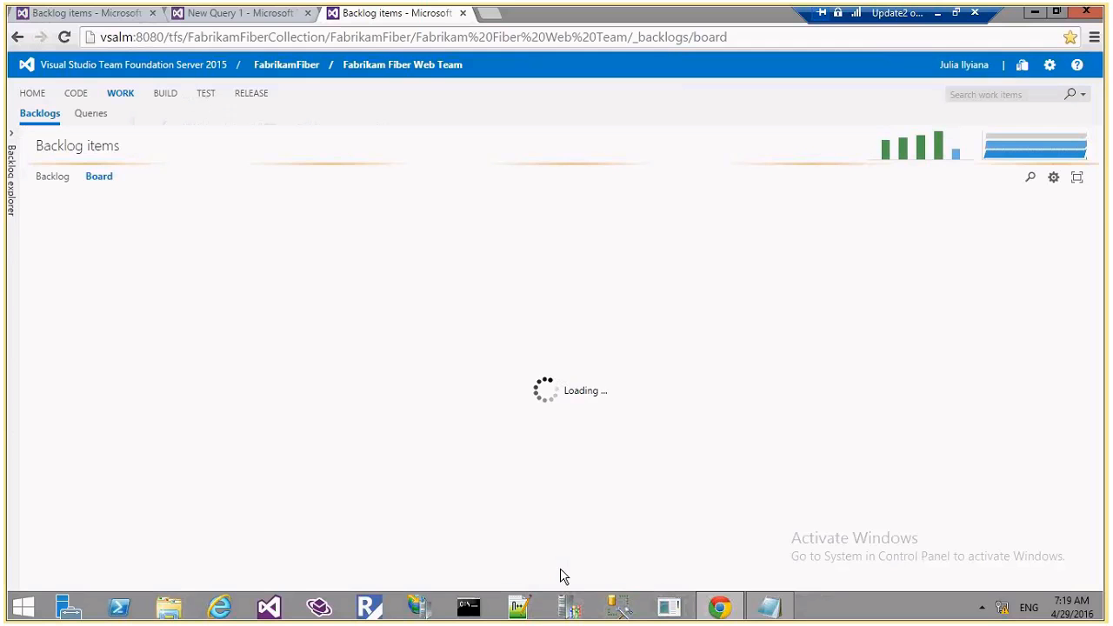
# Move the customer log-in card from Approved to Dev In Prog Done, and the log-out card from Approved to Dev In Prog Doing.
pyautogui.click(894, 585)
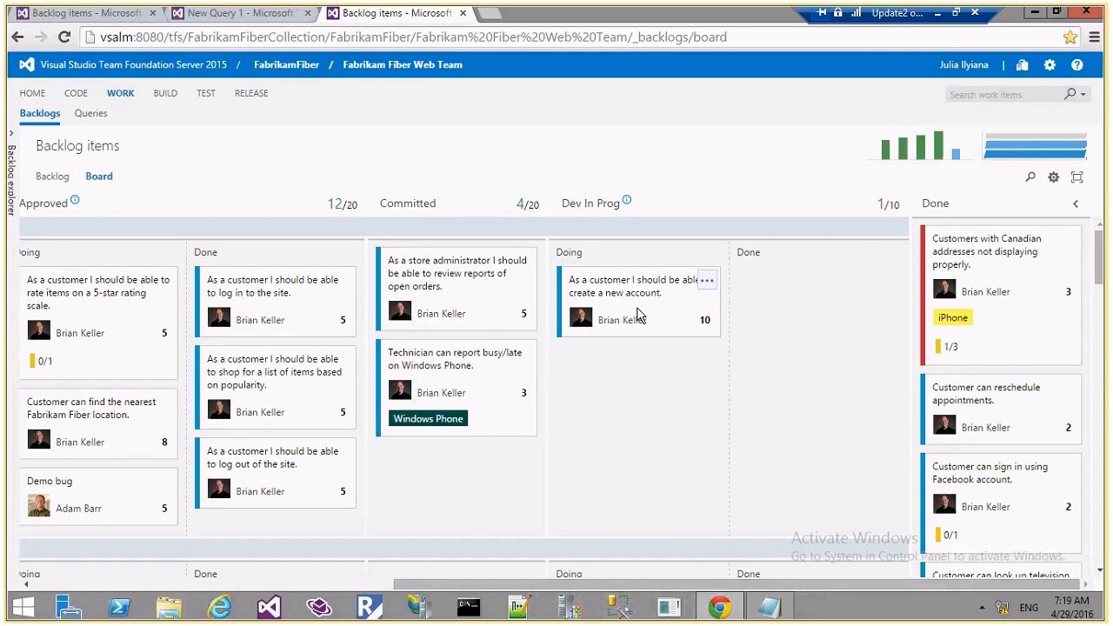
pyautogui.moveTo(626, 203)
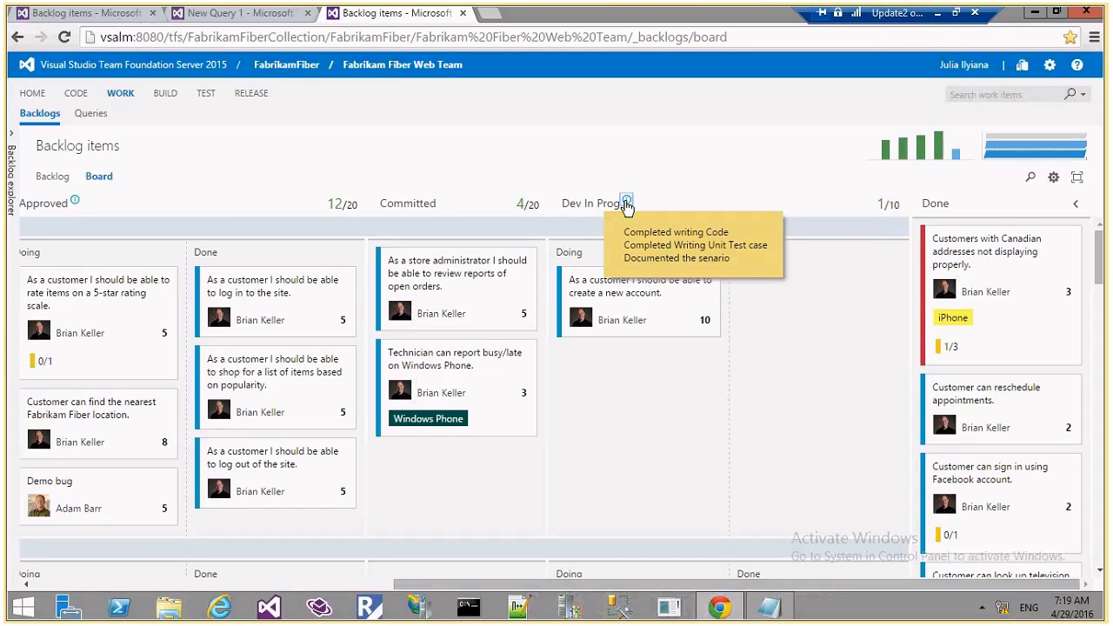
pyautogui.moveTo(338, 293); pyautogui.dragTo(640, 380)
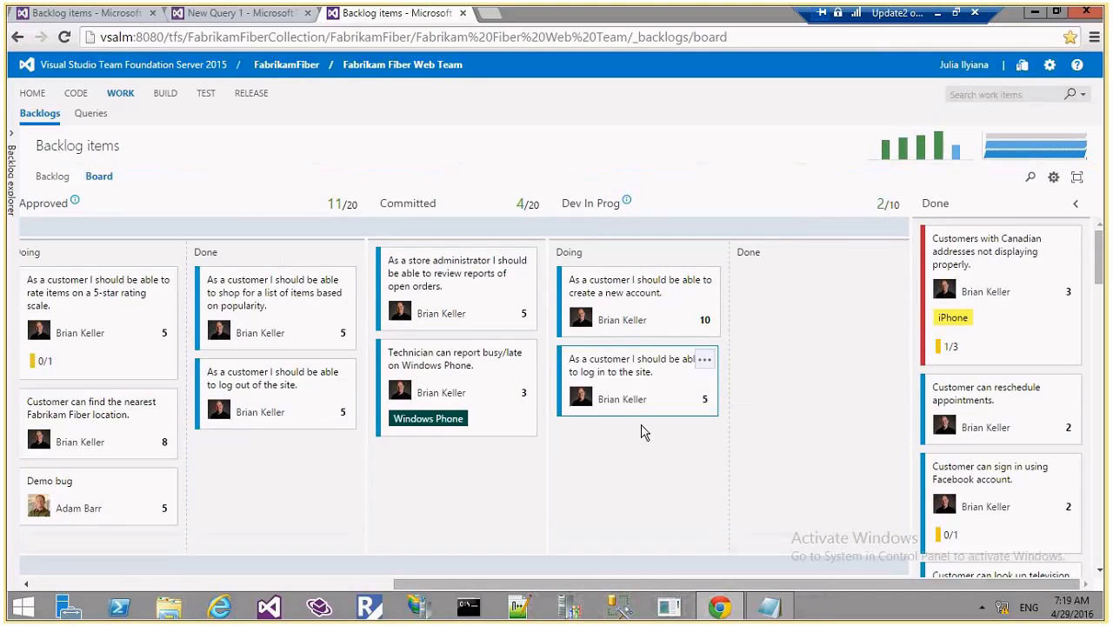
pyautogui.moveTo(596, 362)
pyautogui.mouseDown()
pyautogui.moveTo(745, 388)
pyautogui.moveTo(779, 348)
pyautogui.mouseUp()
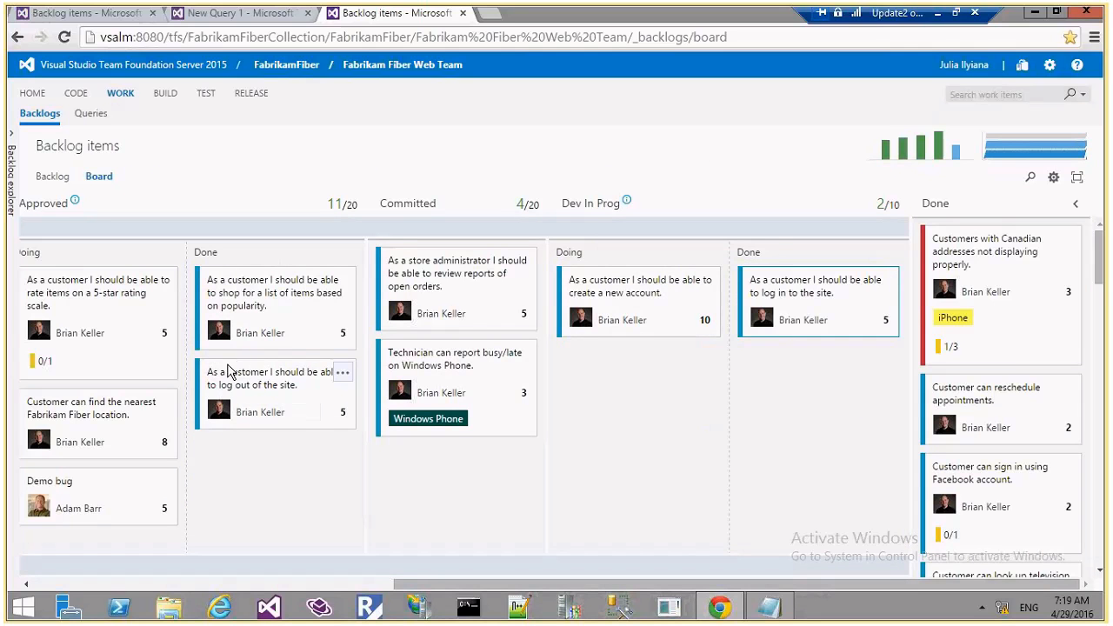
pyautogui.moveTo(233, 372); pyautogui.dragTo(616, 388)
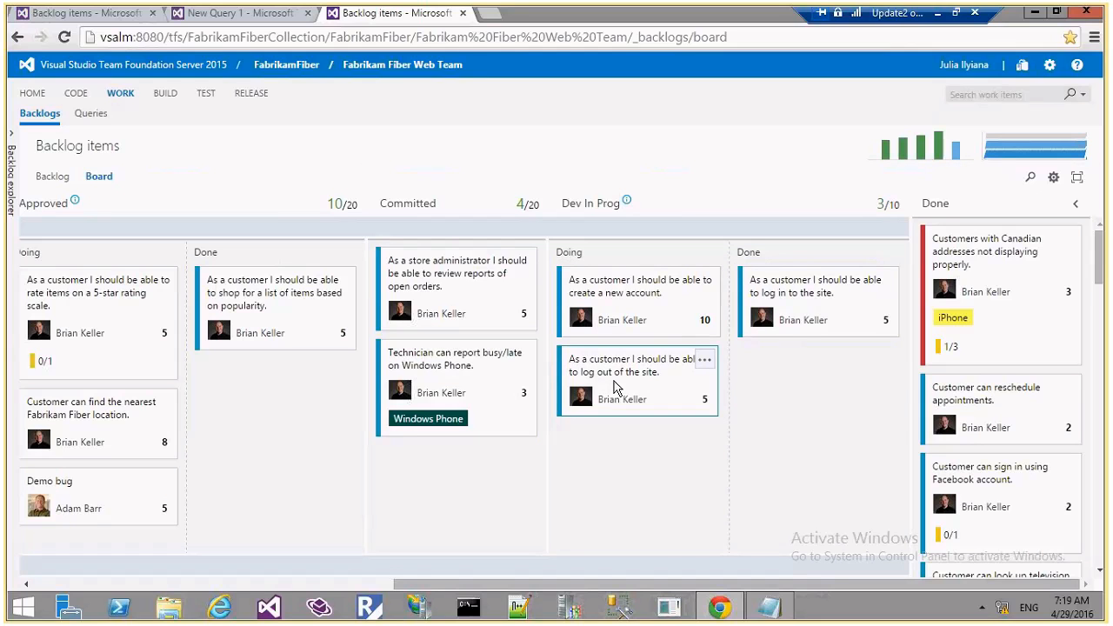
pyautogui.click(826, 384)
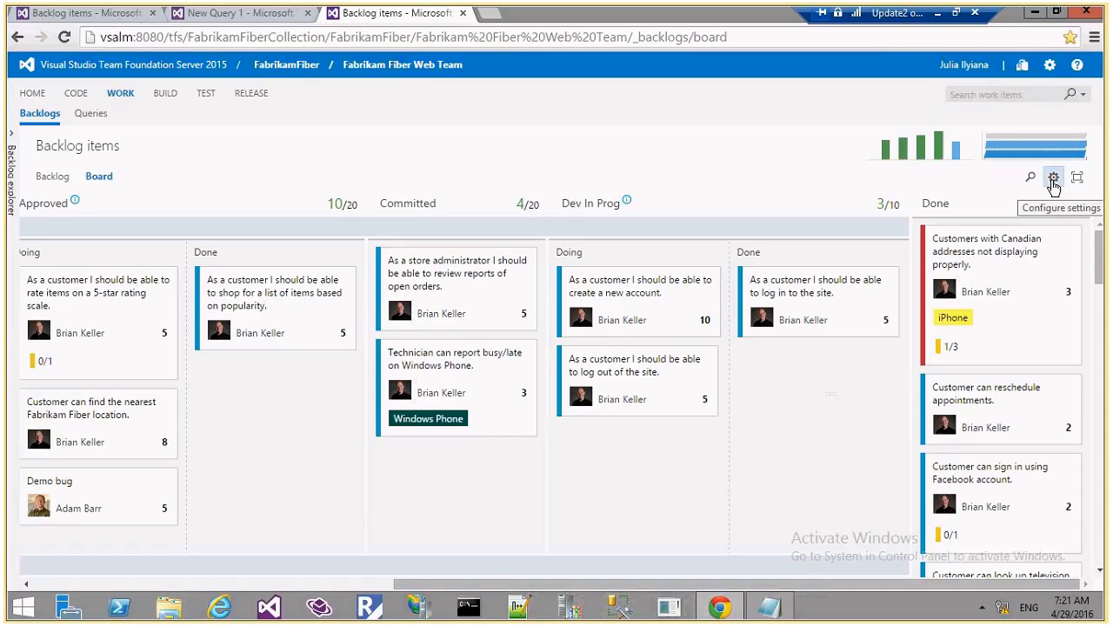
# Examine the Working with bugs options without saving changes, and check how bugs are listed in the backlog before returning to the board.
pyautogui.click(1050, 182)
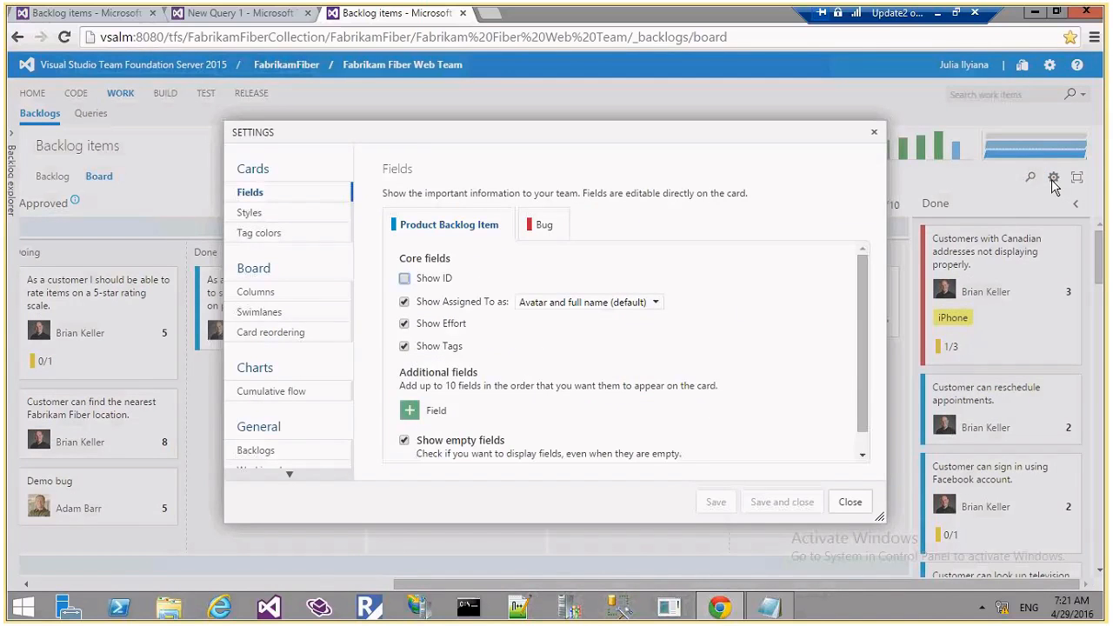
pyautogui.scroll(-1, 858, 342)
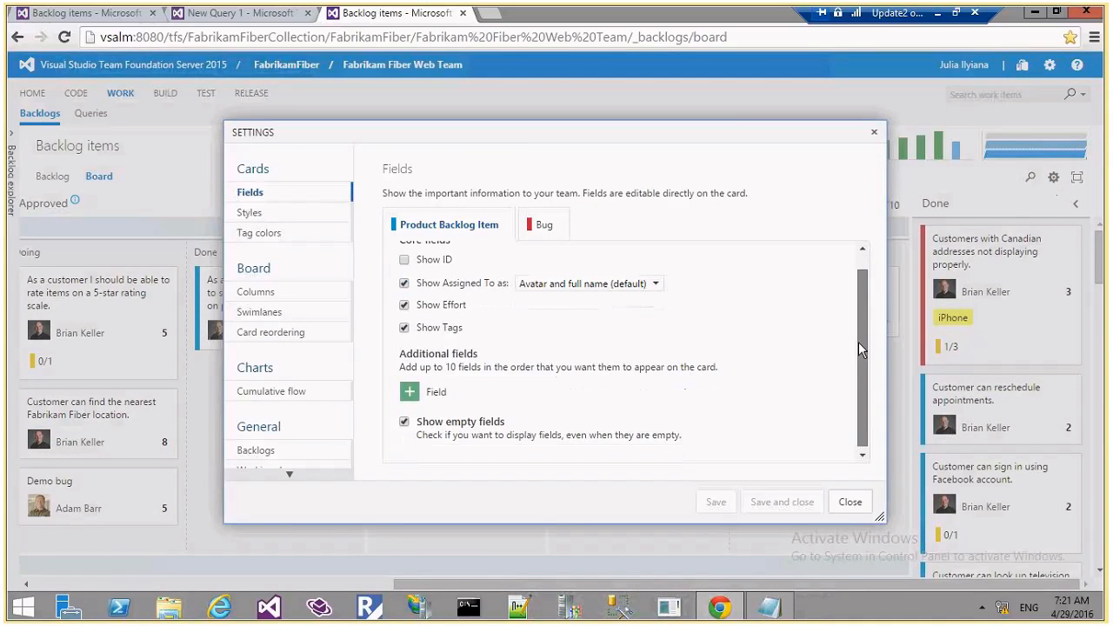
pyautogui.click(287, 484)
pyautogui.click(269, 463)
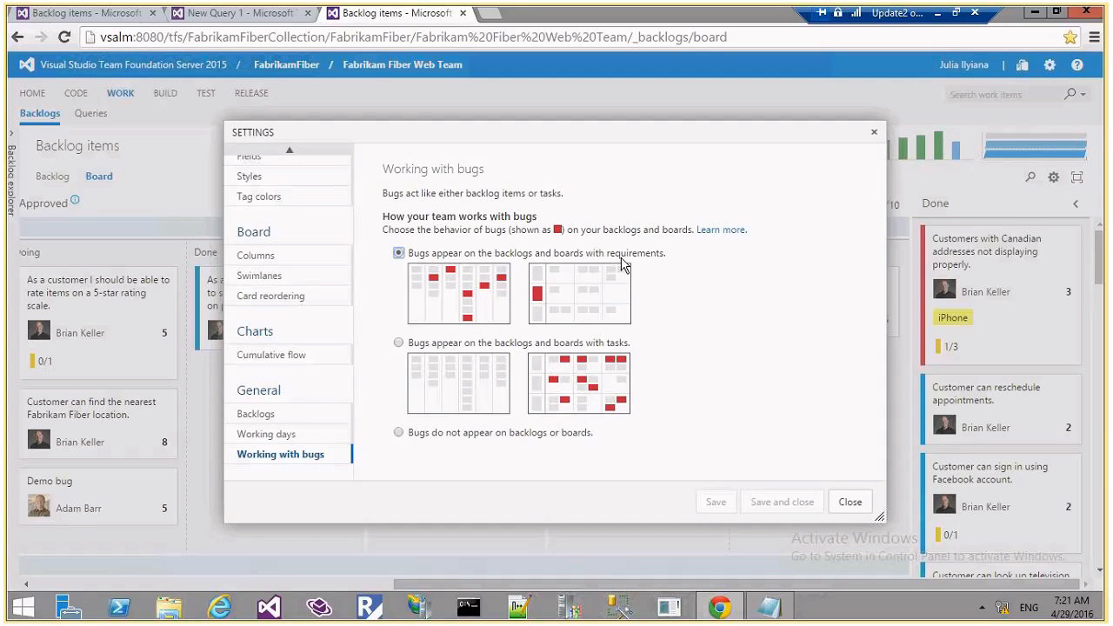
pyautogui.click(398, 344)
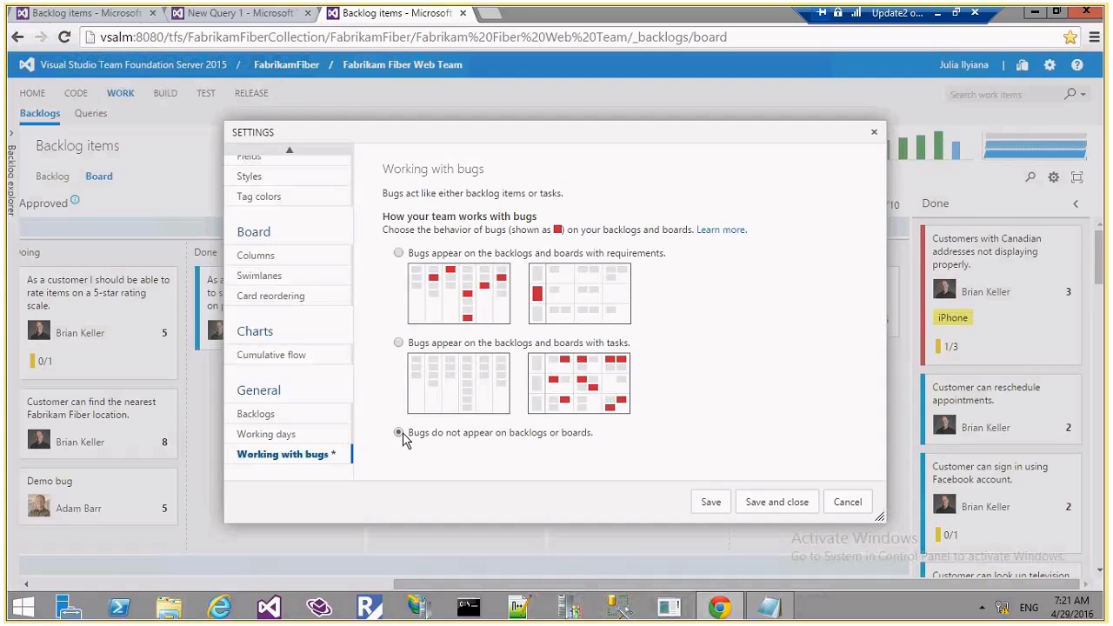
pyautogui.click(469, 271)
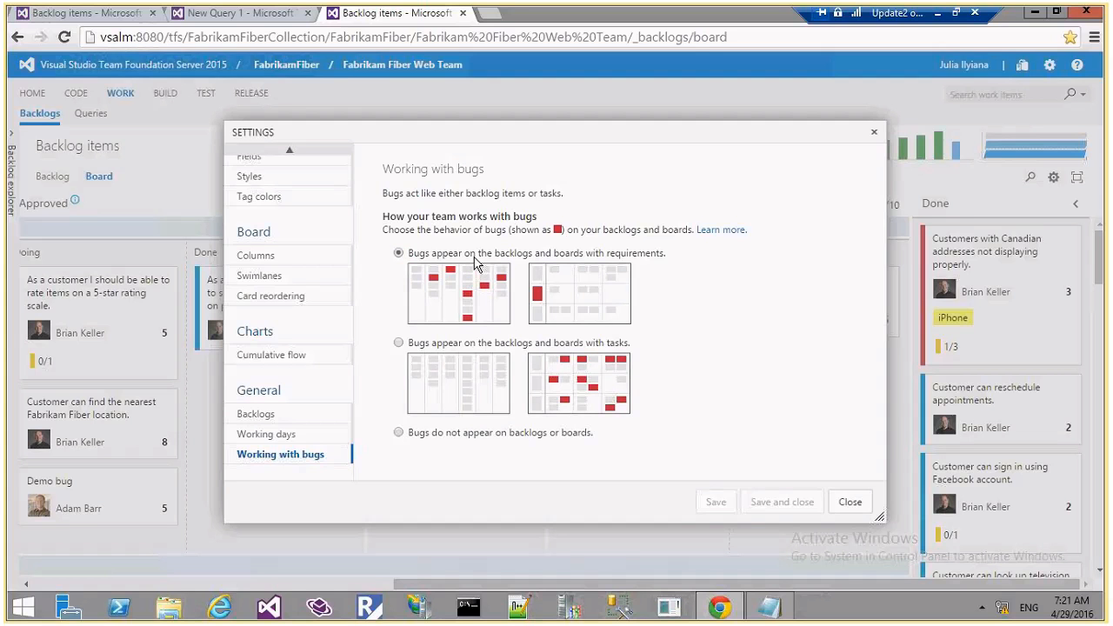
pyautogui.click(850, 504)
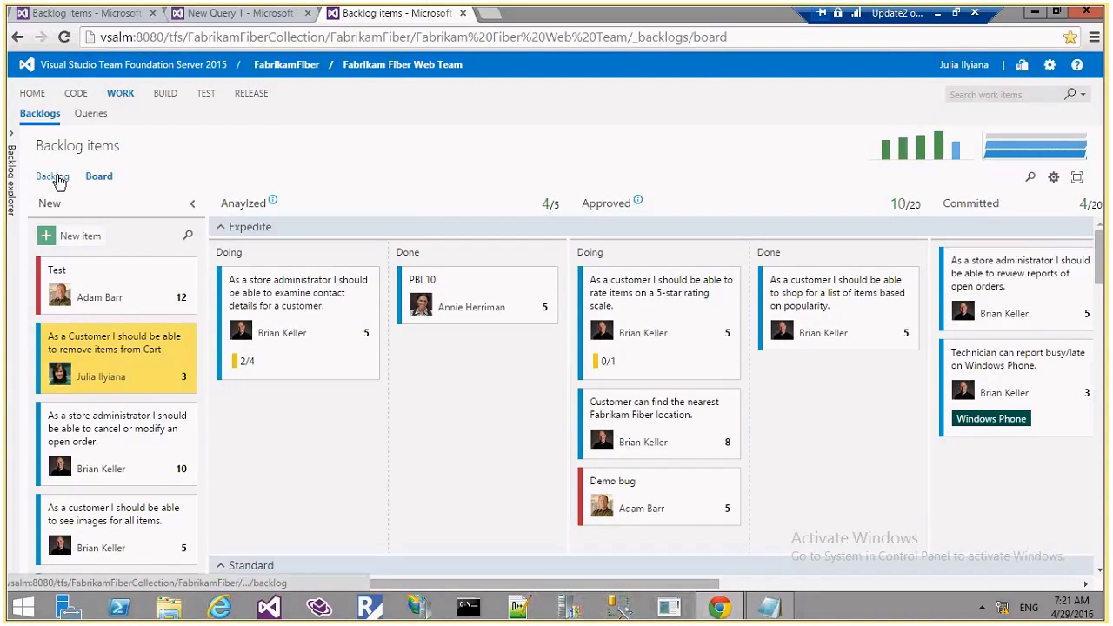
pyautogui.click(56, 177)
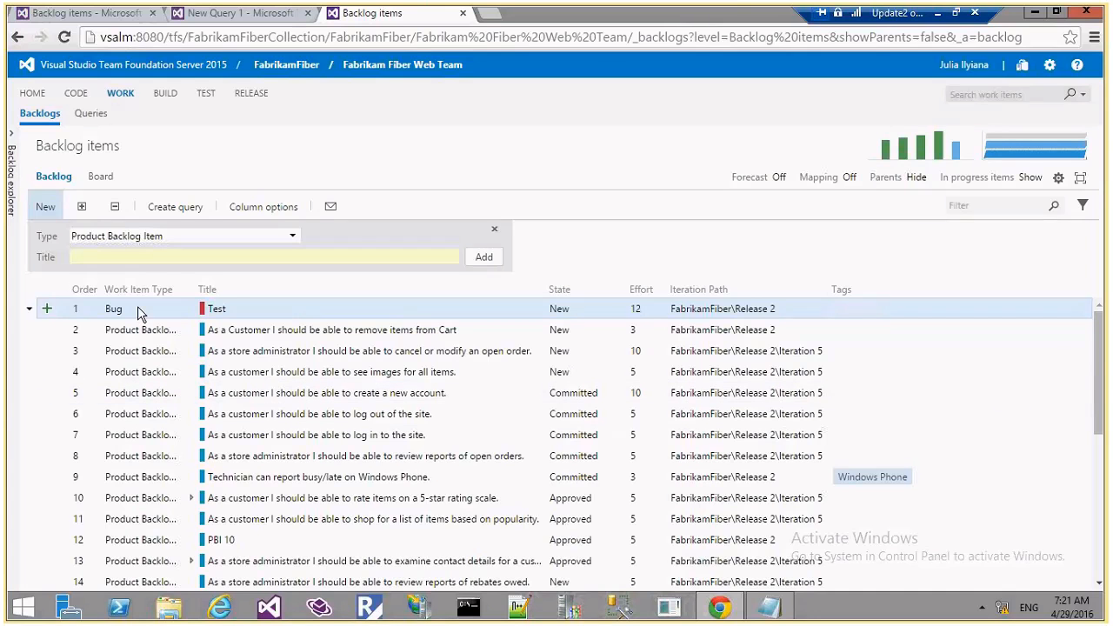
pyautogui.click(102, 176)
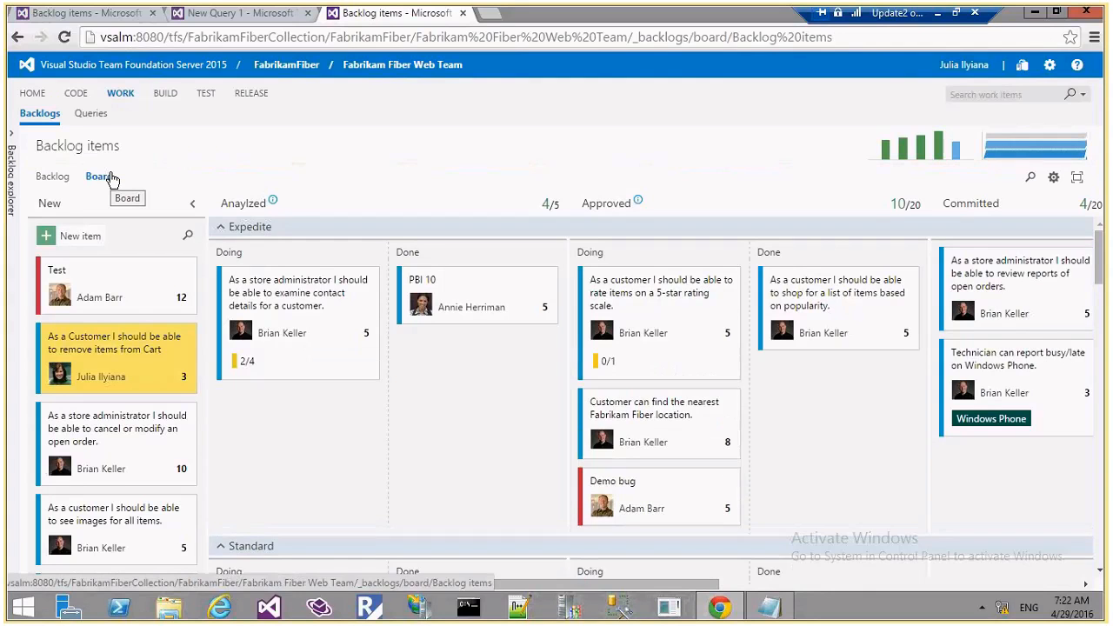
# Collapse the Expedite, Standard and Defualt swimlanes and the New column on the board.
pyautogui.click(219, 229)
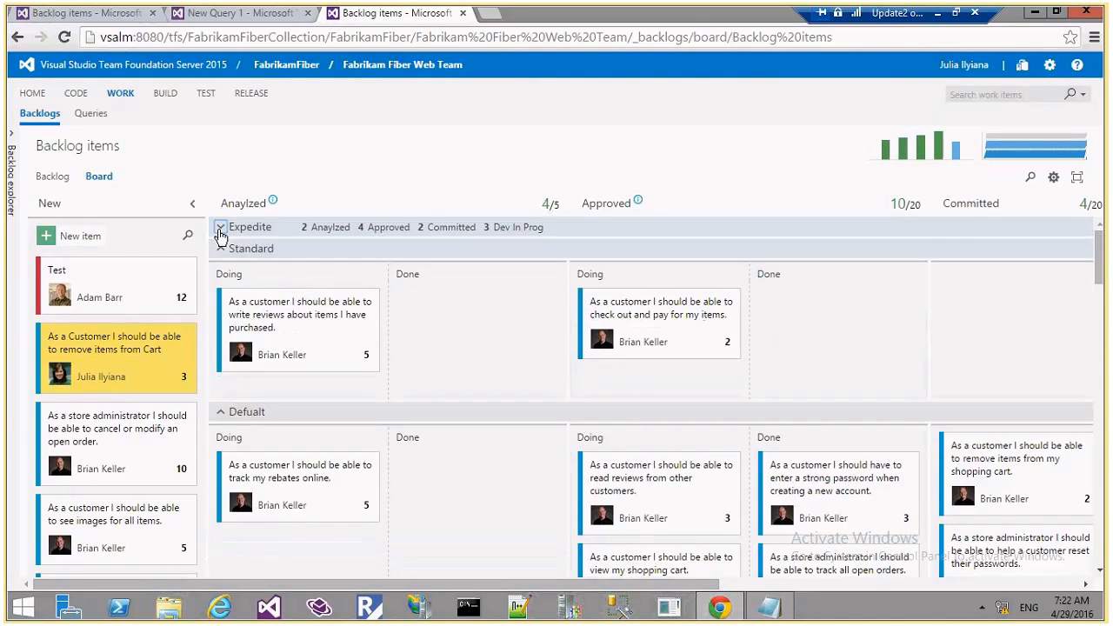
pyautogui.click(220, 249)
pyautogui.click(220, 270)
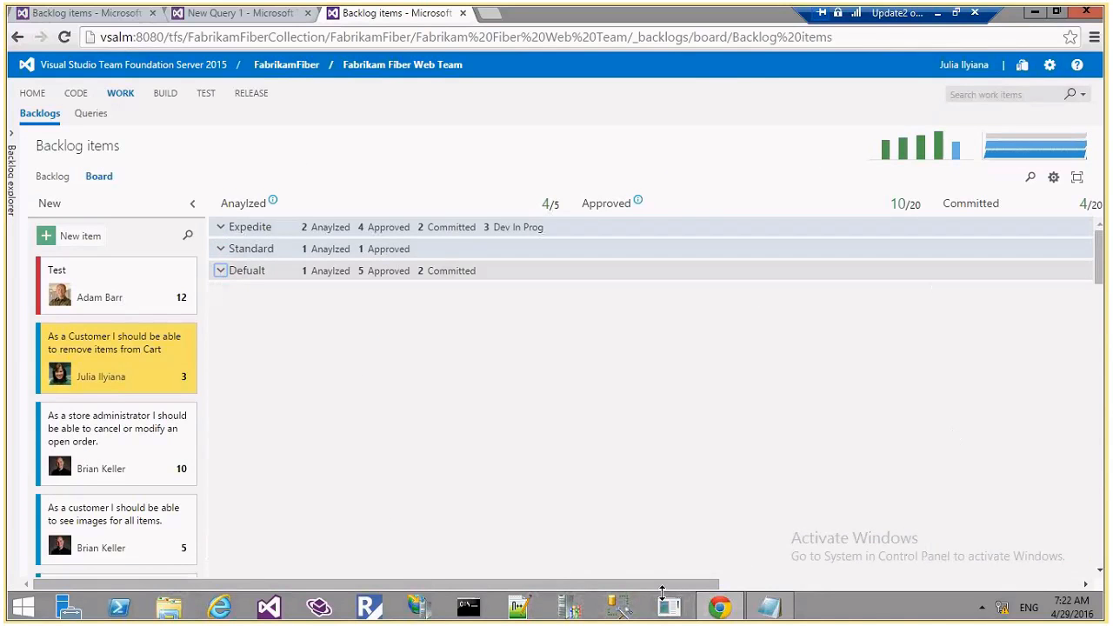
pyautogui.click(192, 203)
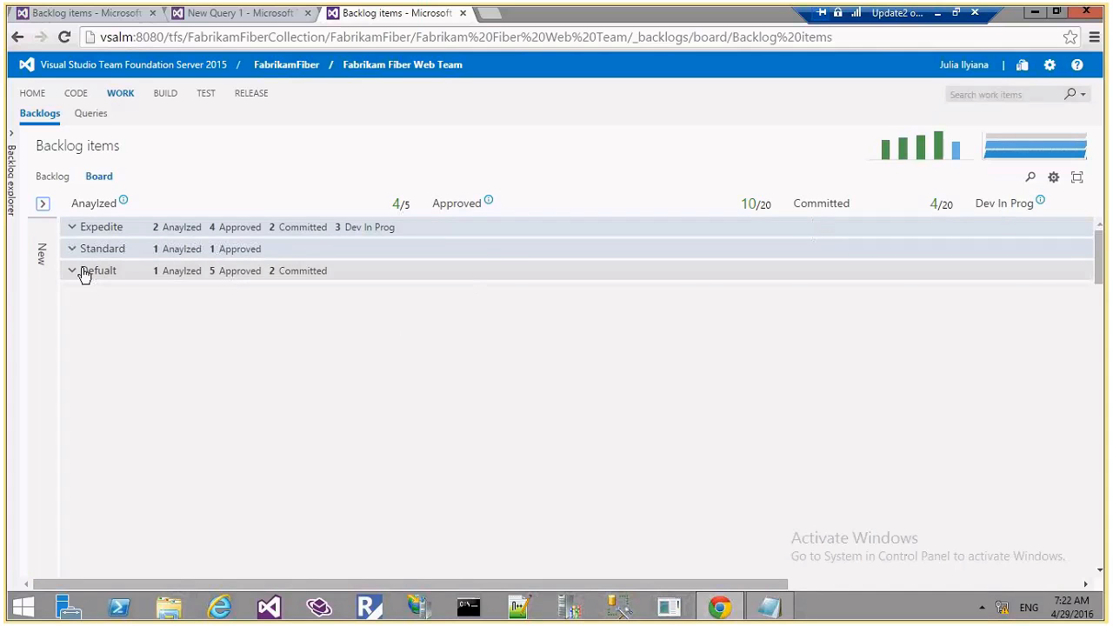
# Expand and collapse the Expedite and Standard swimlanes in turn to view their cards.
pyautogui.click(72, 229)
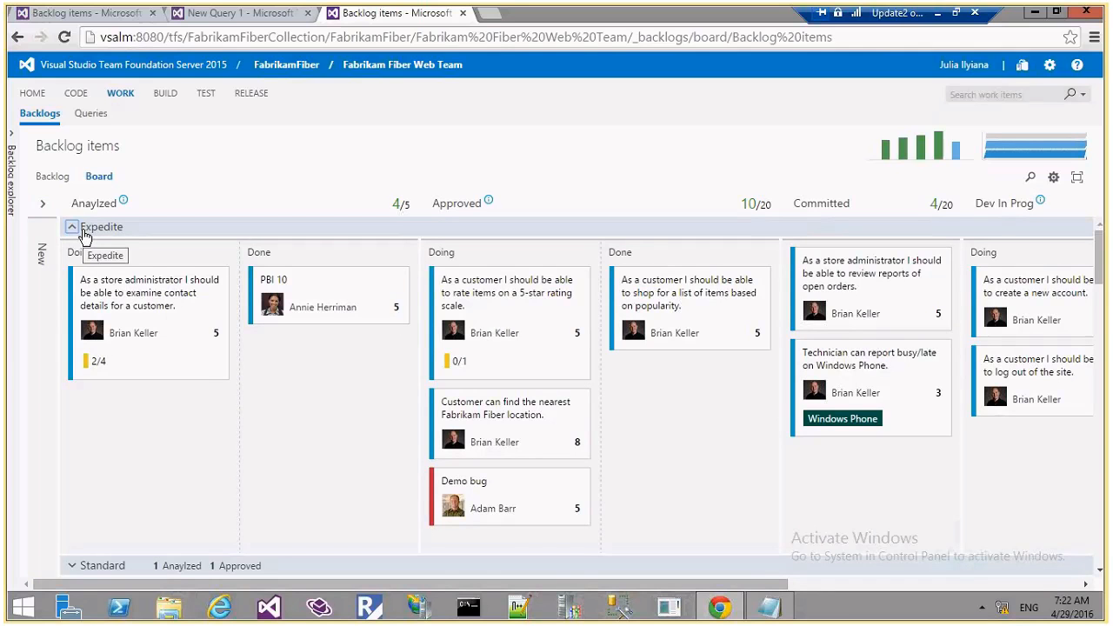
pyautogui.click(72, 227)
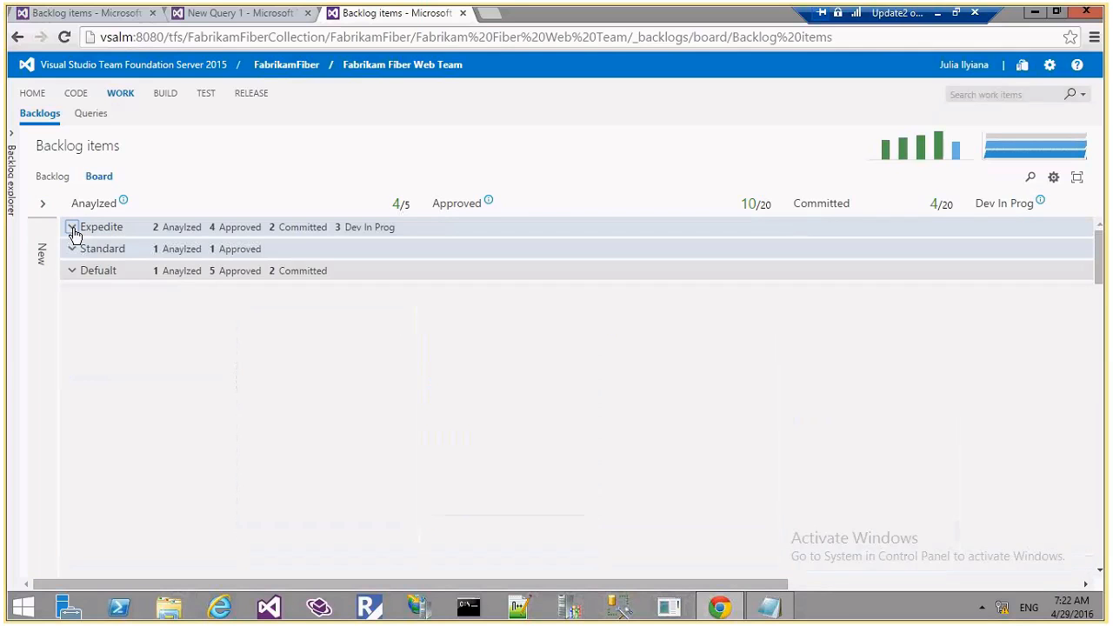
pyautogui.click(72, 250)
pyautogui.click(71, 252)
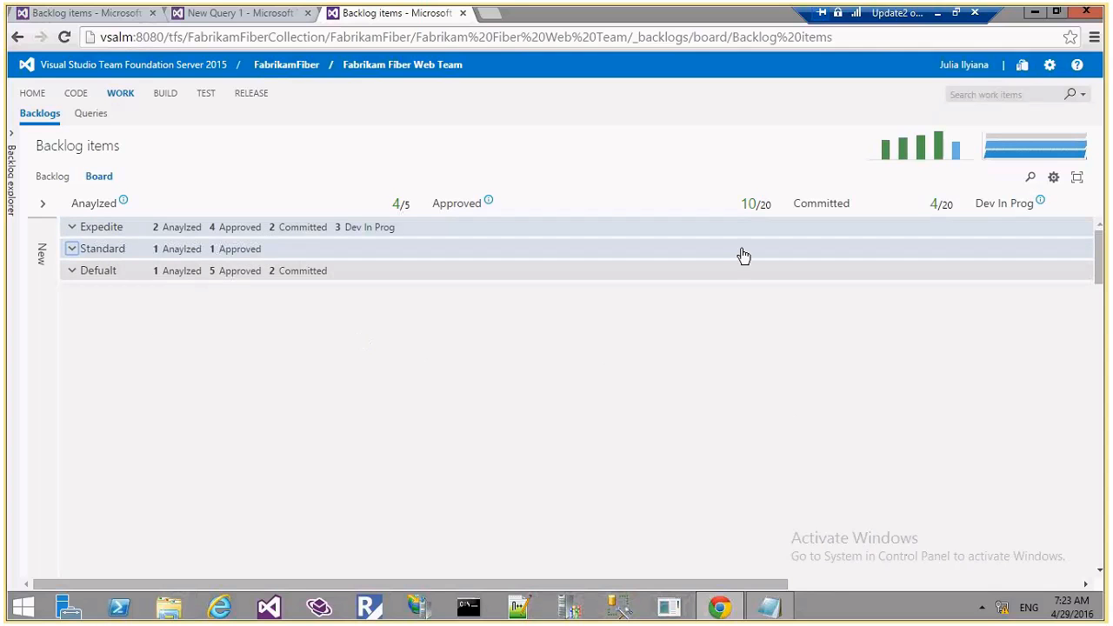
# Add a swimlane named High Risk above Expedite in the board settings, and save and close them.
pyautogui.click(1055, 179)
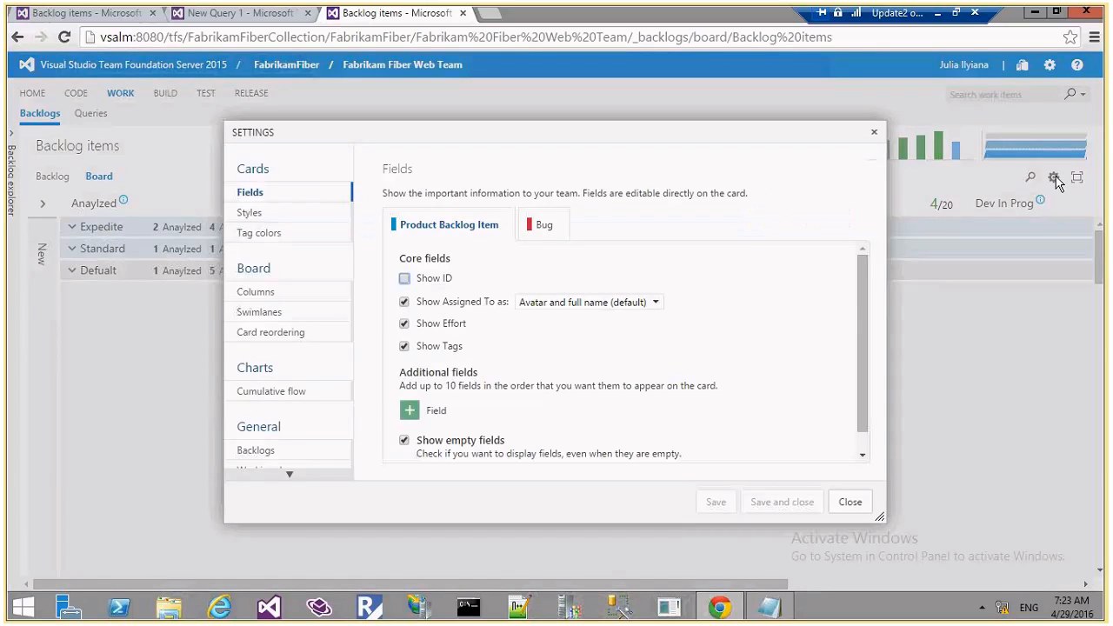
pyautogui.doubleClick(253, 270)
pyautogui.click(268, 314)
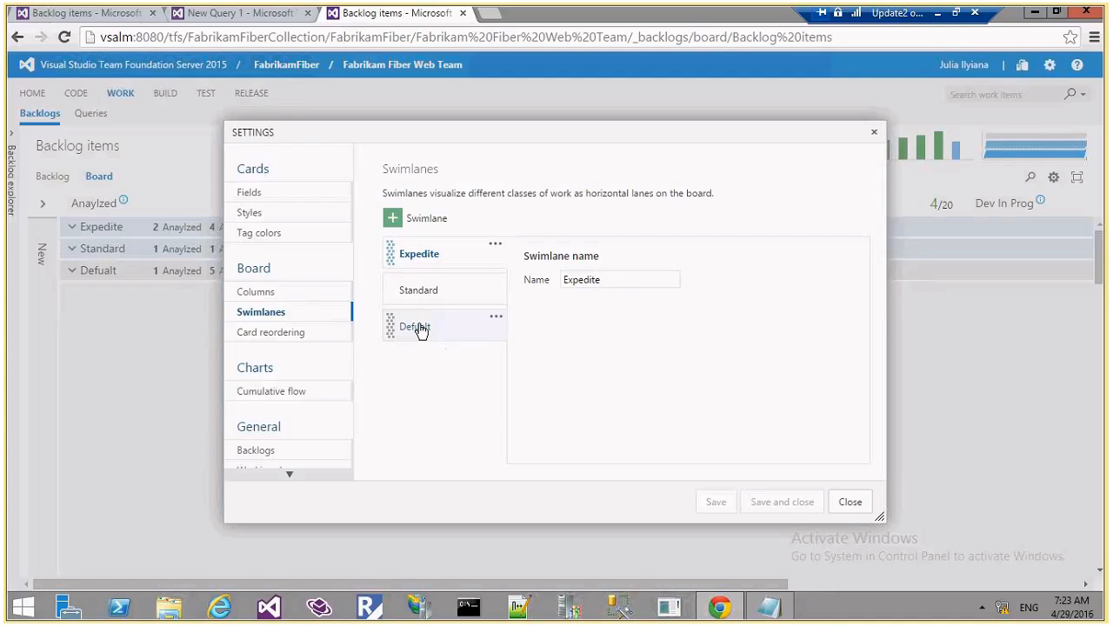
pyautogui.click(396, 223)
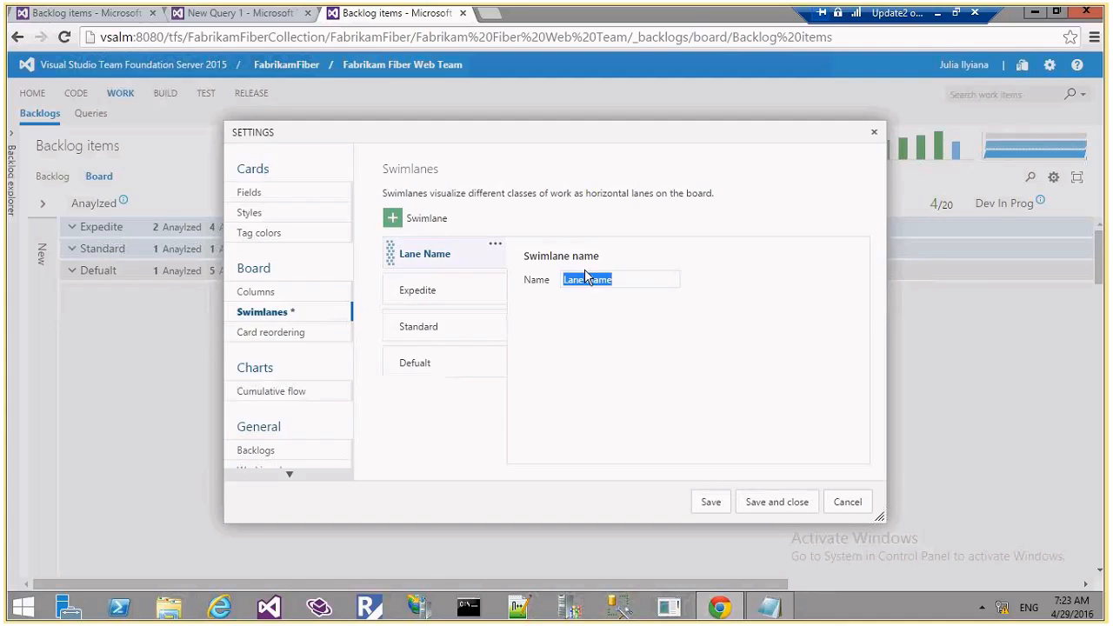
pyautogui.write('High Risk')
pyautogui.moveTo(432, 256)
pyautogui.mouseDown()
pyautogui.moveTo(427, 362)
pyautogui.moveTo(427, 261)
pyautogui.moveTo(427, 272)
pyautogui.mouseUp()
pyautogui.click(774, 501)
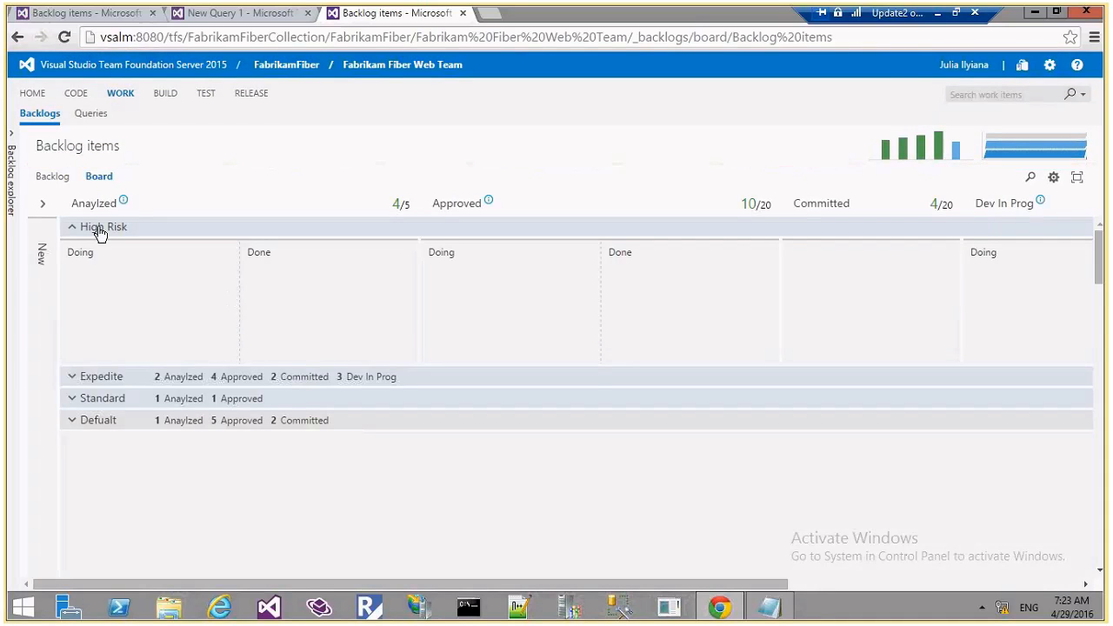
# Move the rebates and password reset cards from New to High Risk Anaylzed Doing, and the cancel or modify order card to Anaylzed Done.
pyautogui.click(72, 382)
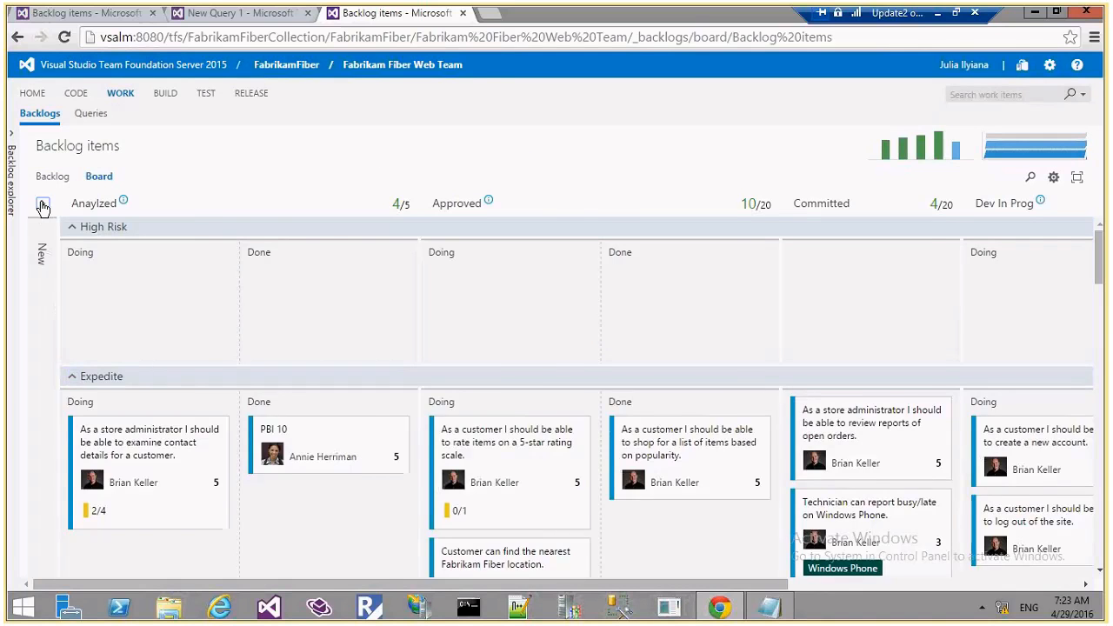
pyautogui.click(42, 207)
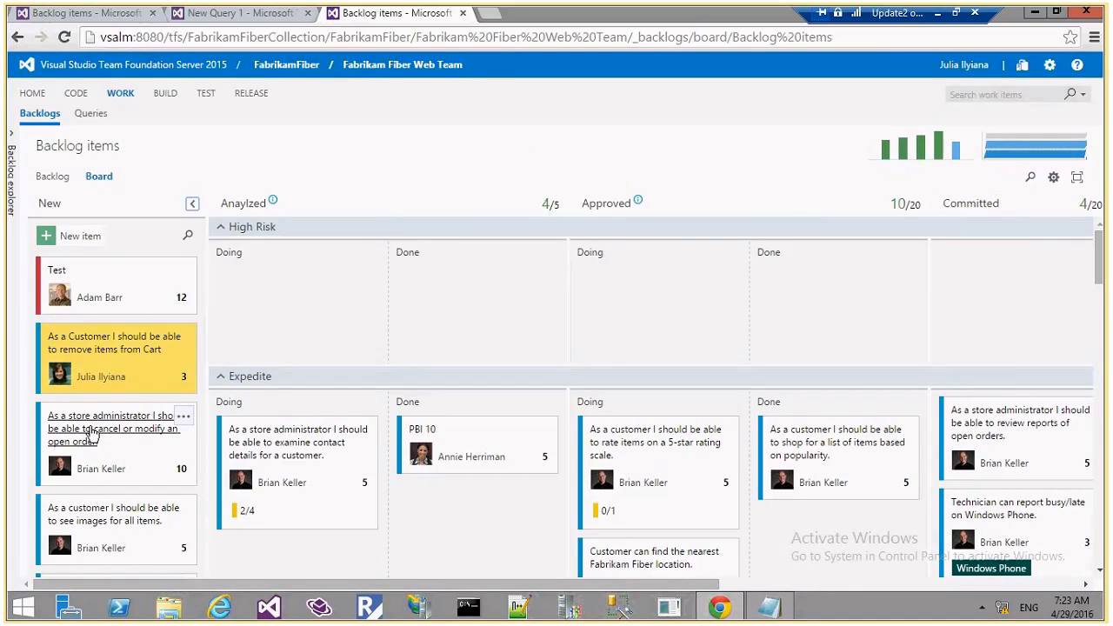
pyautogui.moveTo(93, 434); pyautogui.dragTo(266, 241)
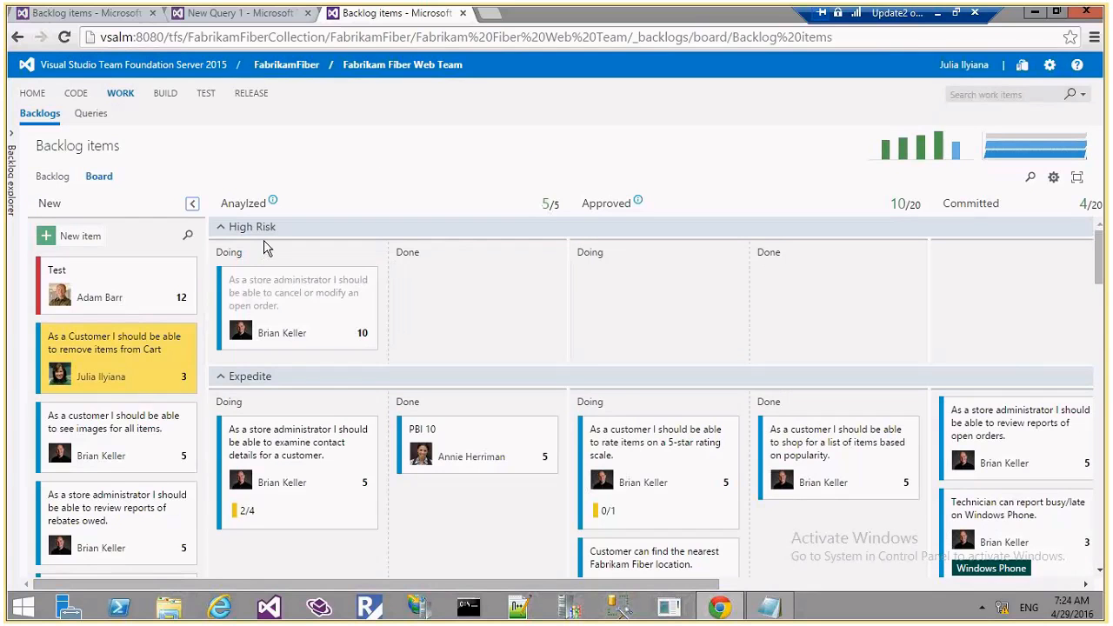
pyautogui.moveTo(99, 502); pyautogui.dragTo(287, 293)
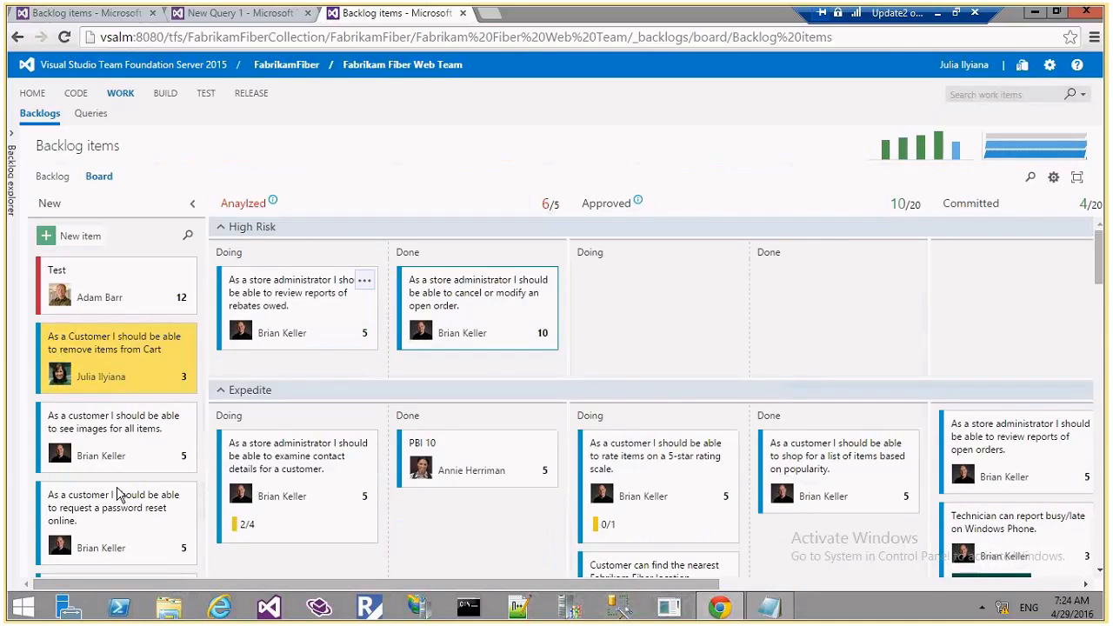
pyautogui.moveTo(119, 494); pyautogui.dragTo(291, 363)
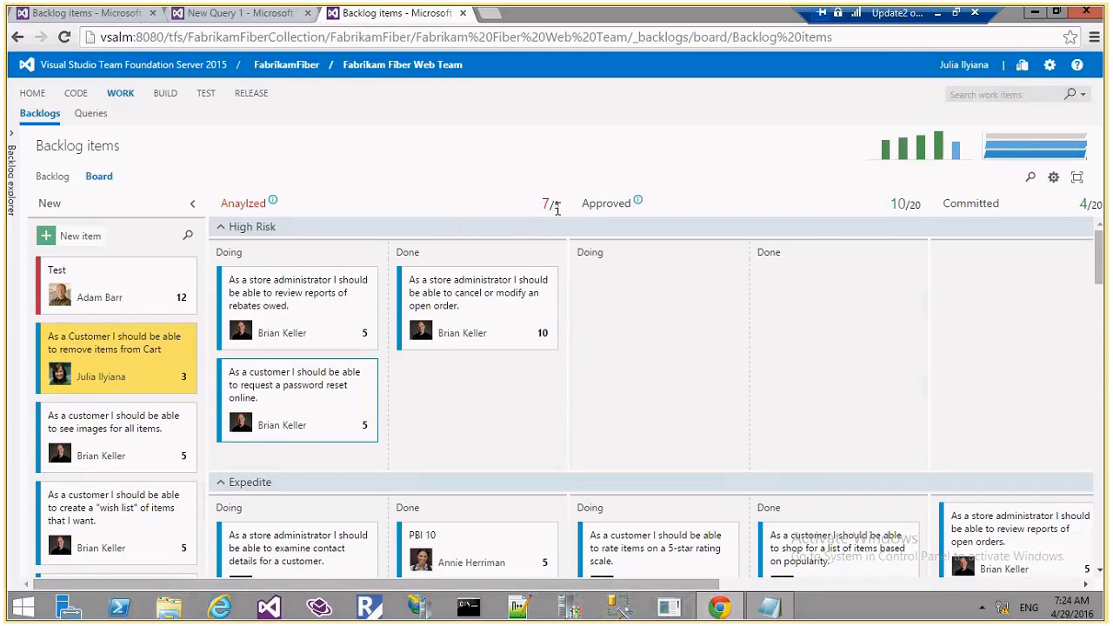
# Move the cancel or modify order card and the password reset card to Approved Doing within the High Risk swimlane.
pyautogui.moveTo(439, 276); pyautogui.dragTo(658, 310)
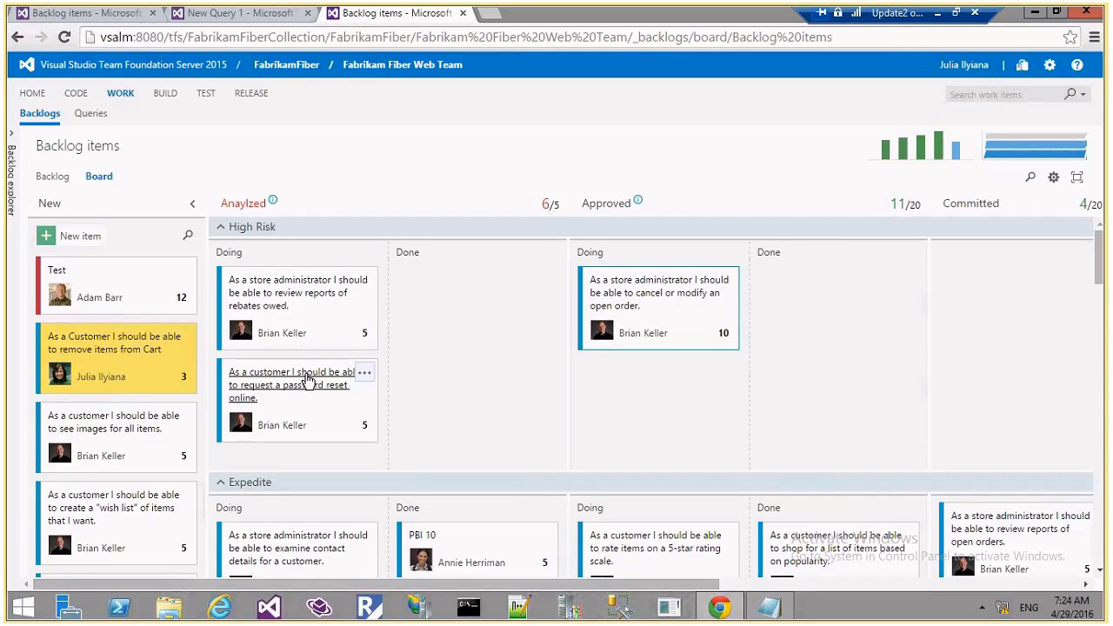
pyautogui.moveTo(307, 380); pyautogui.dragTo(573, 382)
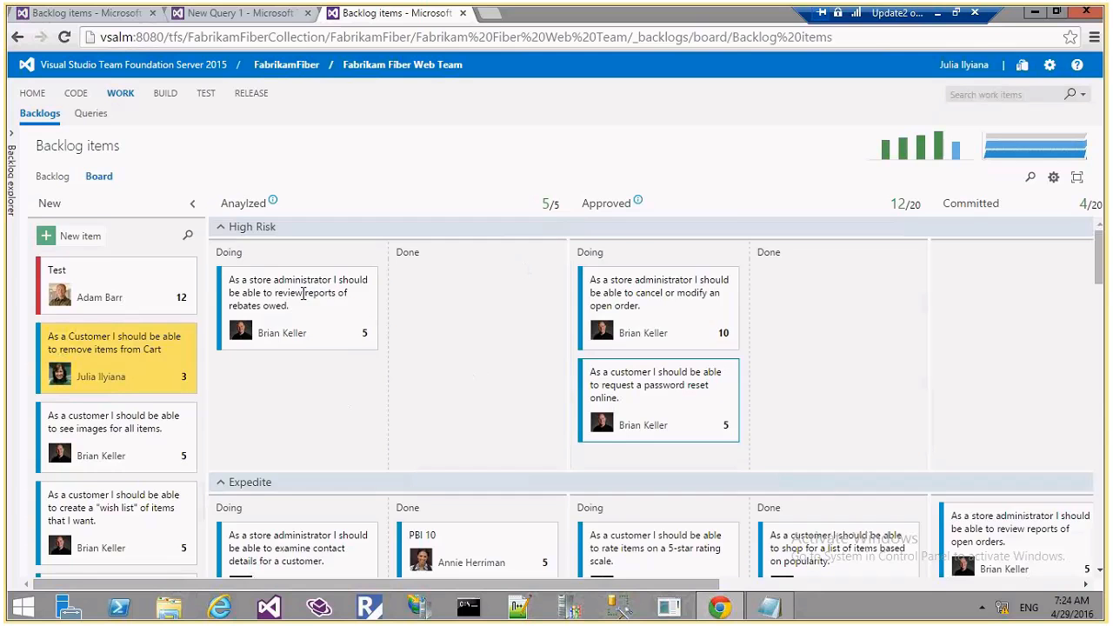
pyautogui.scroll(-3, 368, 406)
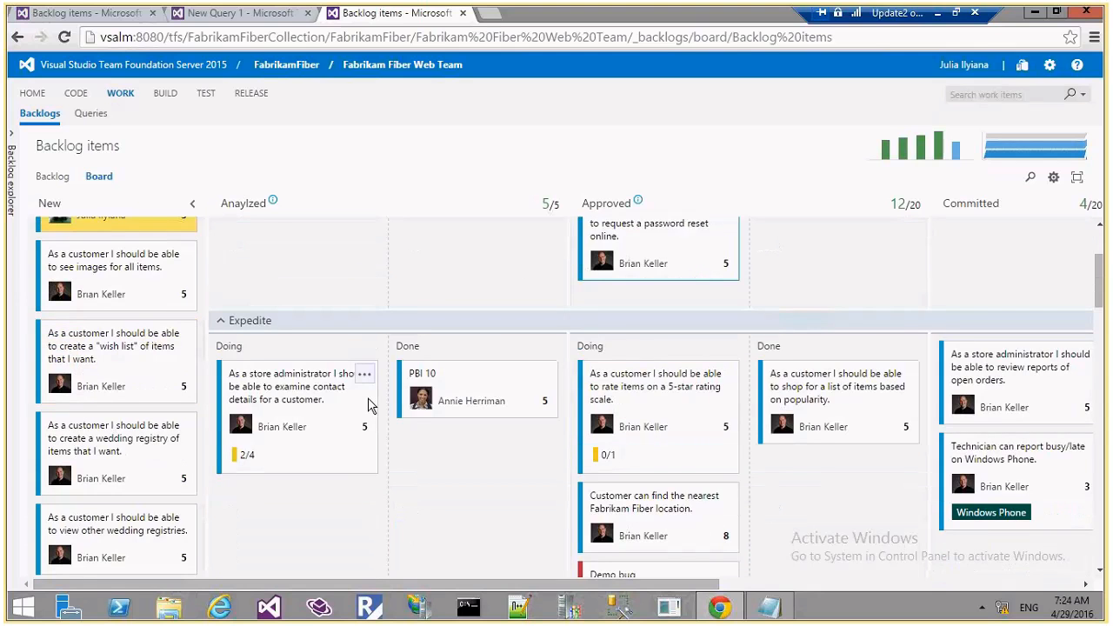
pyautogui.scroll(2, 369, 405)
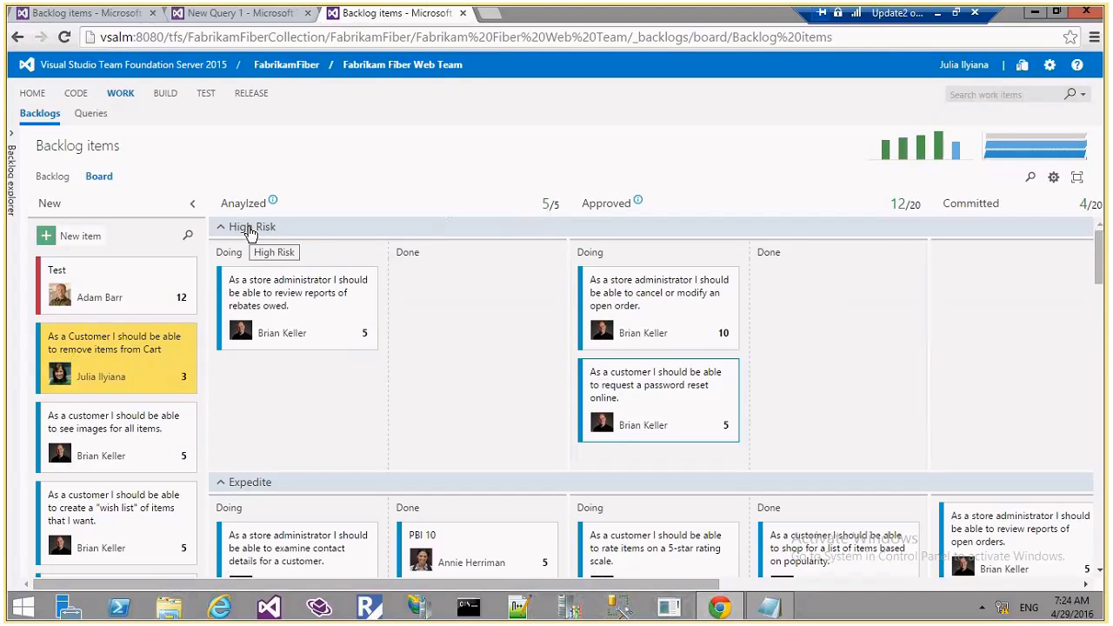
# Rename the High Risk swimlane to High Risk1 in the board settings, and save and close them.
pyautogui.click(1052, 178)
pyautogui.click(259, 313)
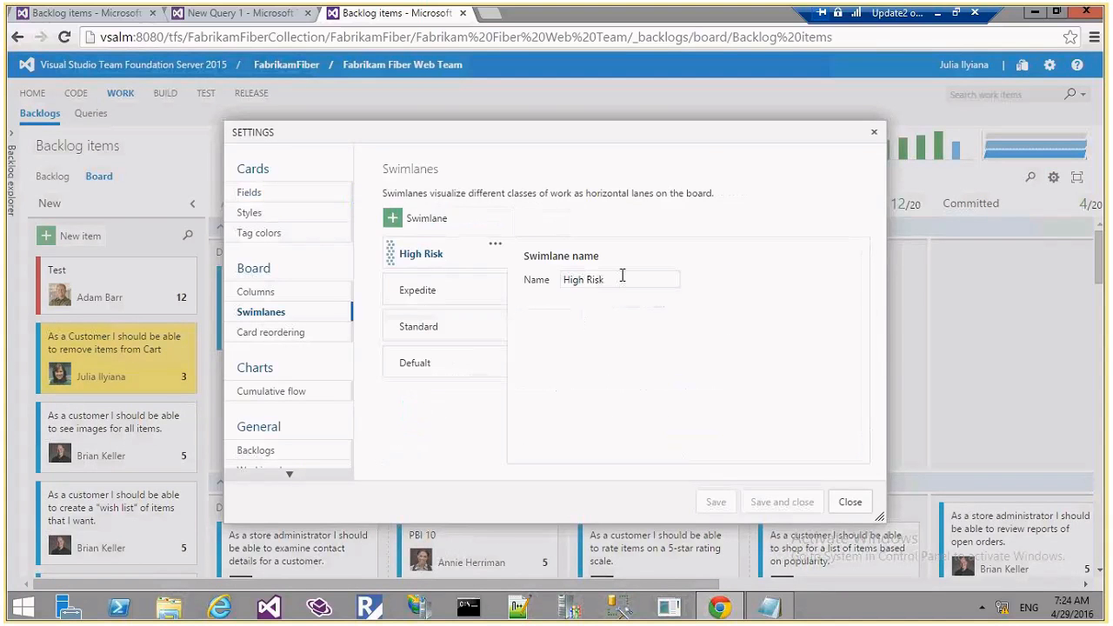
pyautogui.click(622, 276)
pyautogui.write('1')
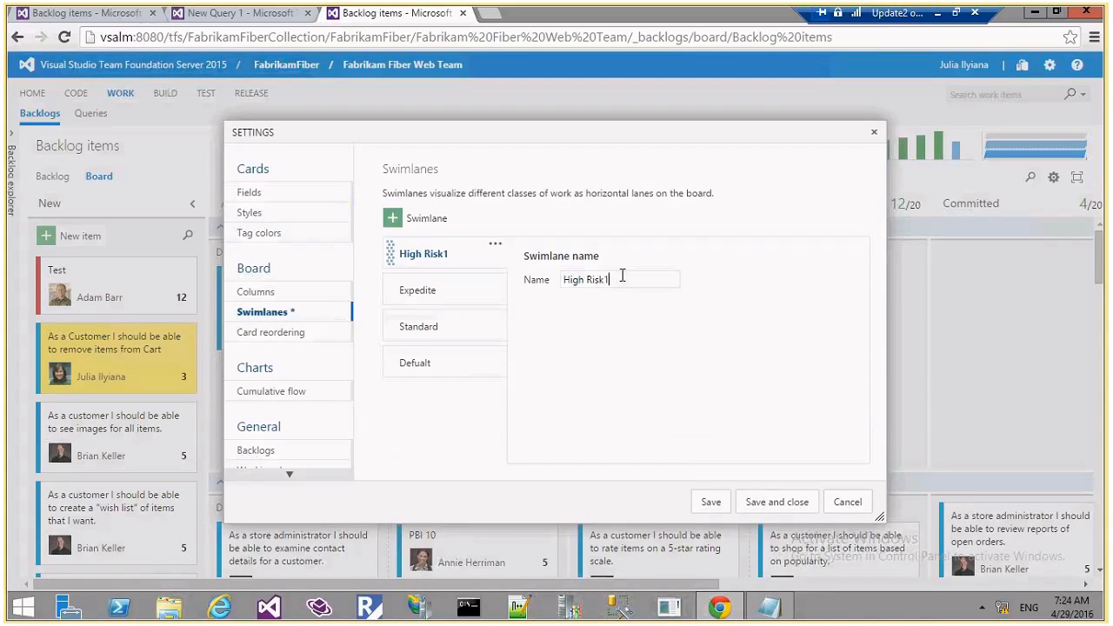
pyautogui.click(774, 502)
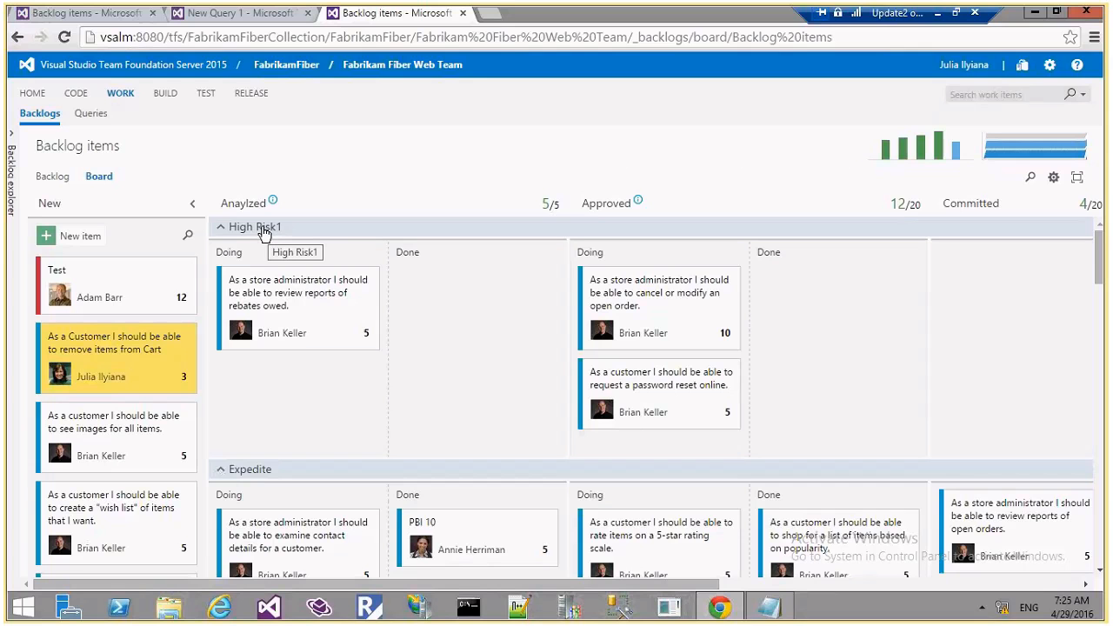
# Rename the High Risk1 swimlane back to High Risk directly on the board.
pyautogui.doubleClick(264, 232)
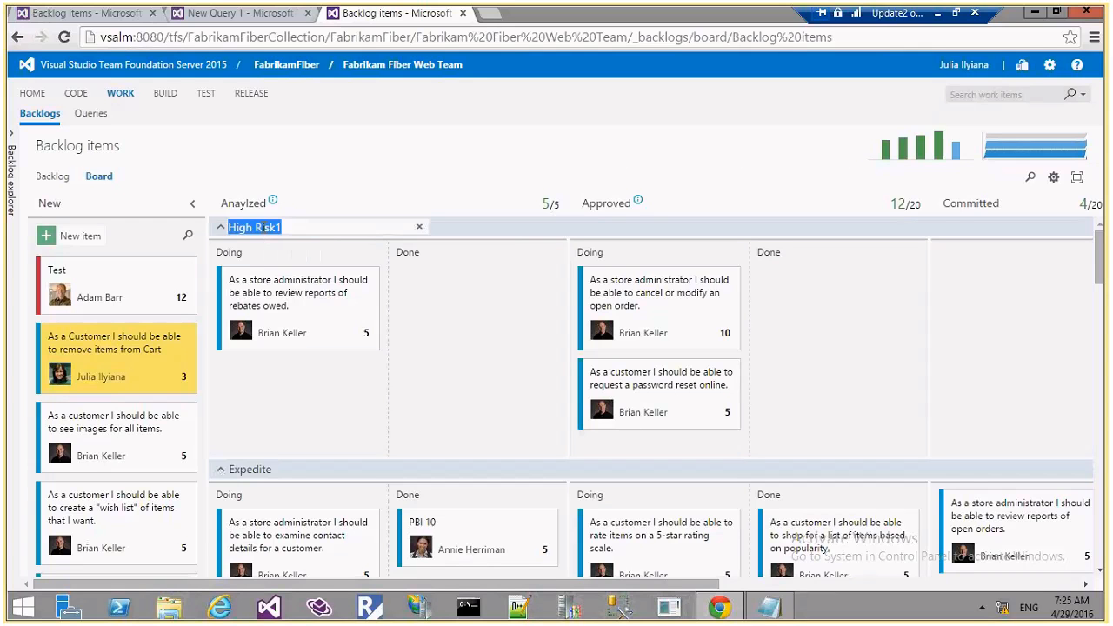
pyautogui.click(290, 228)
pyautogui.press('BackSpace')
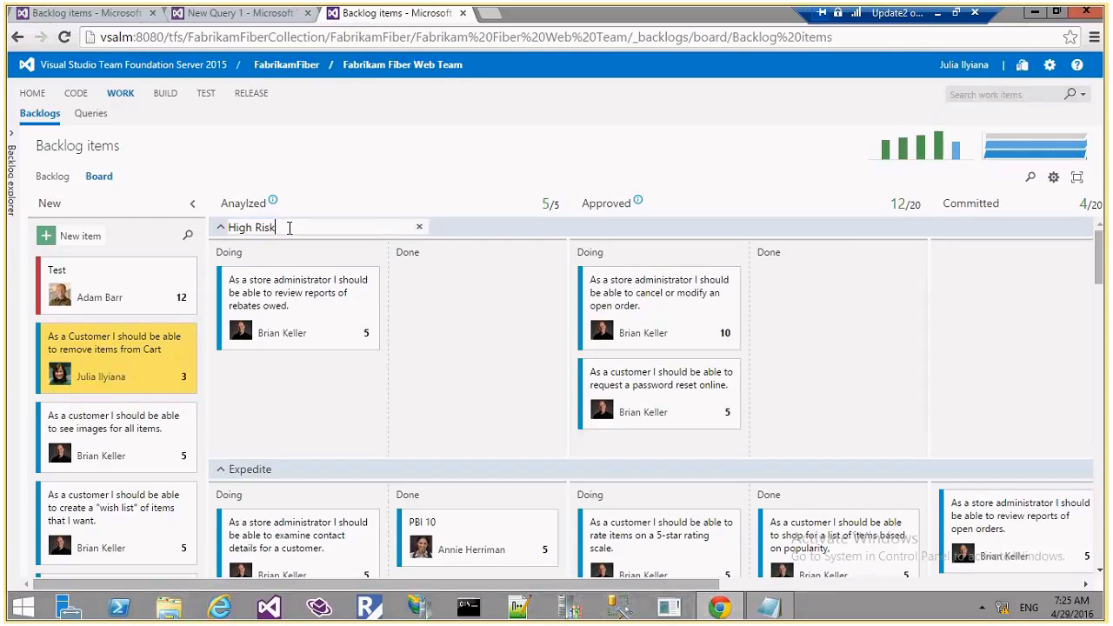
pyautogui.click(300, 258)
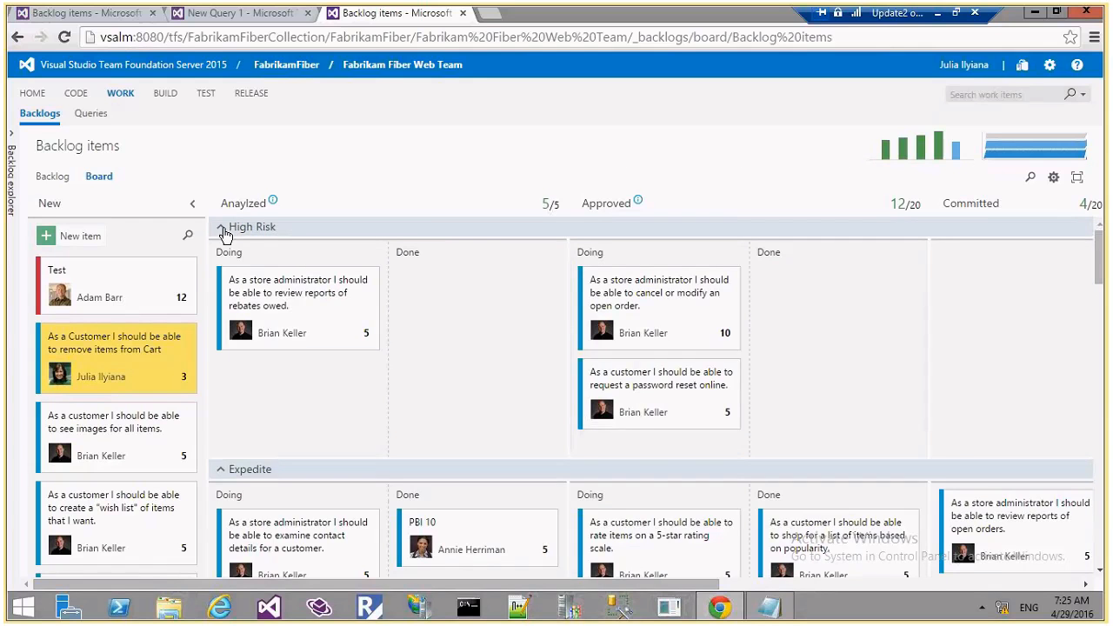
# Collapse the High Risk and Expedite swimlanes, and open their names for editing on the board without changing them.
pyautogui.click(222, 229)
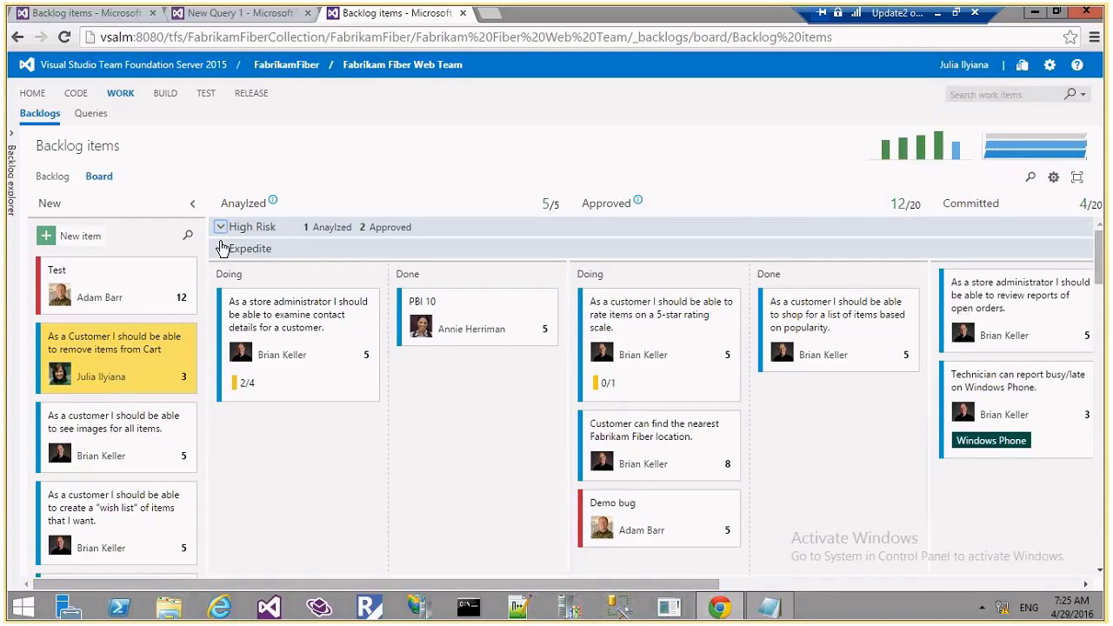
pyautogui.click(222, 249)
pyautogui.click(244, 228)
pyautogui.click(247, 251)
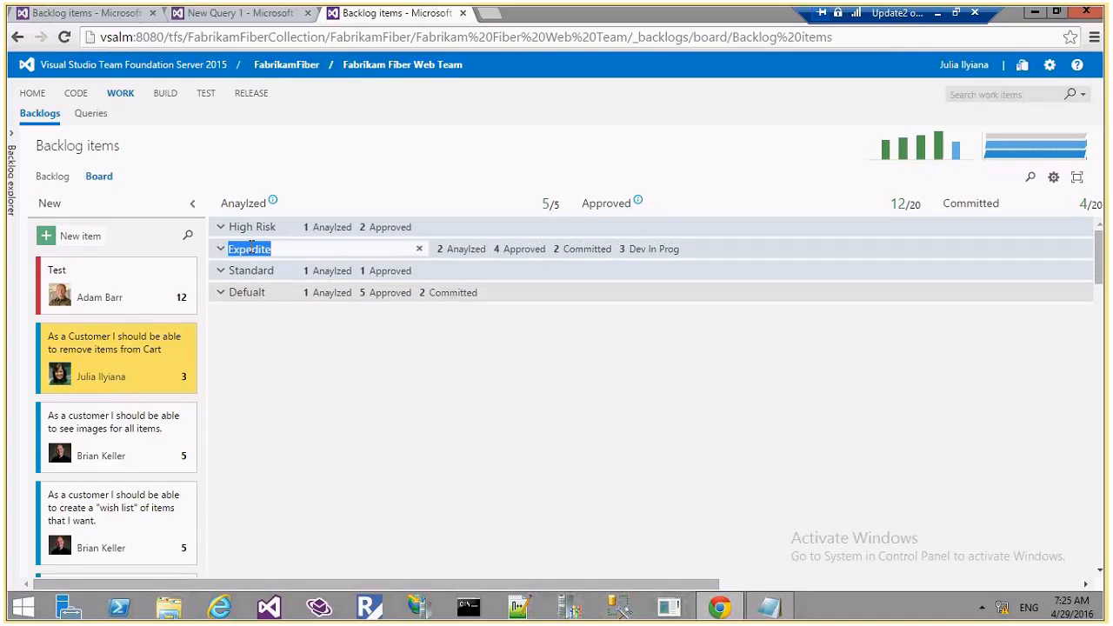
pyautogui.press('Tab')
# Rename the Anaylzed column to "Anaylzed cust" directly on the board.
pyautogui.click(245, 202)
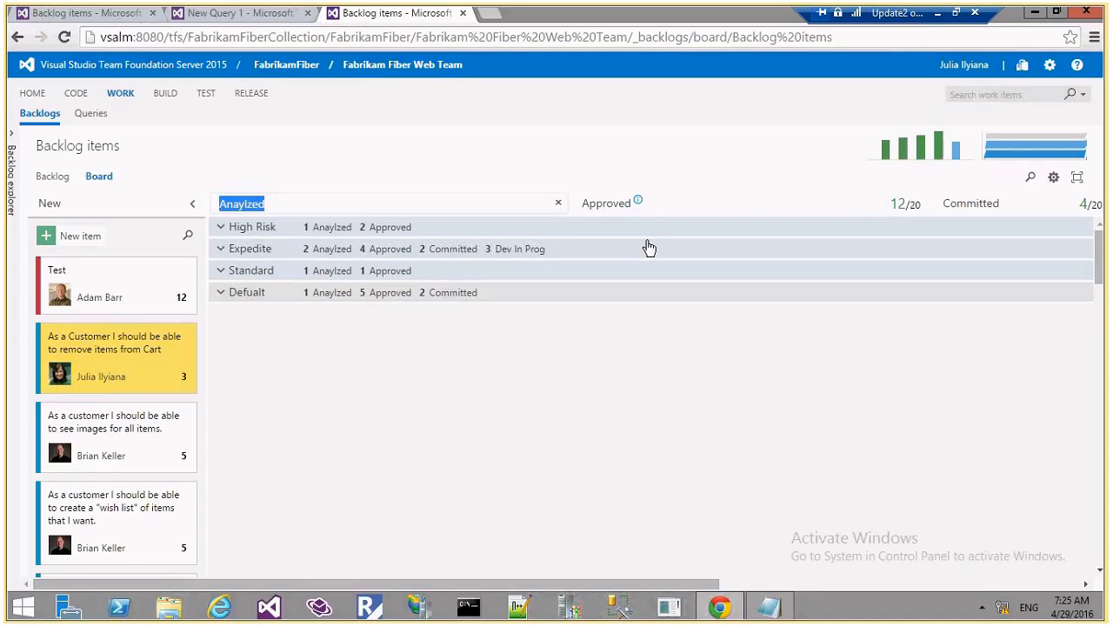
pyautogui.click(288, 202)
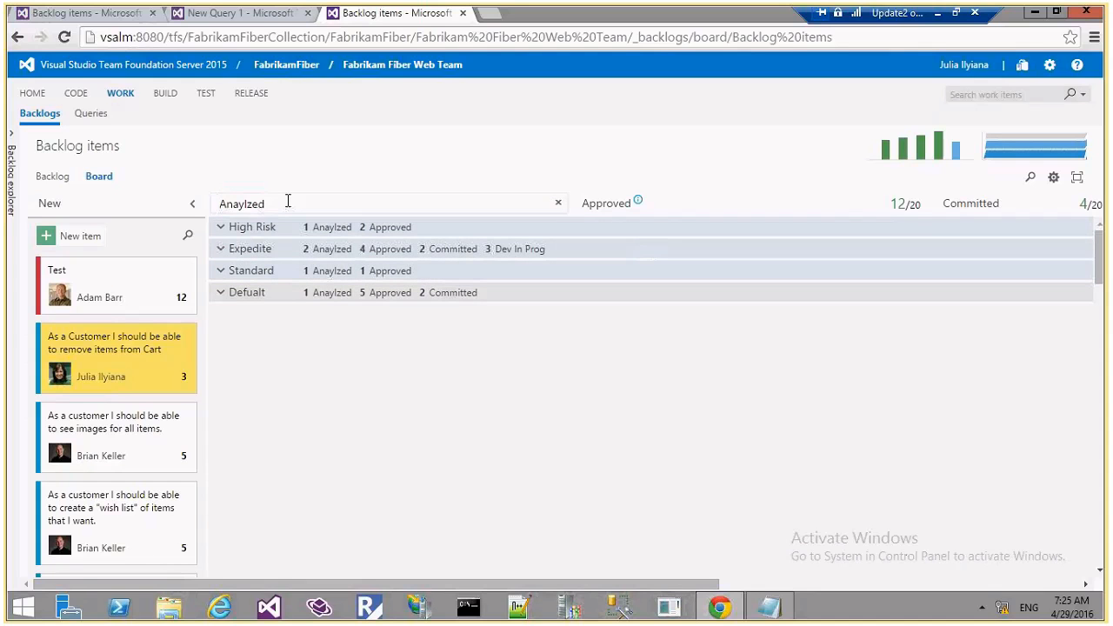
pyautogui.write('cust')
pyautogui.click(311, 367)
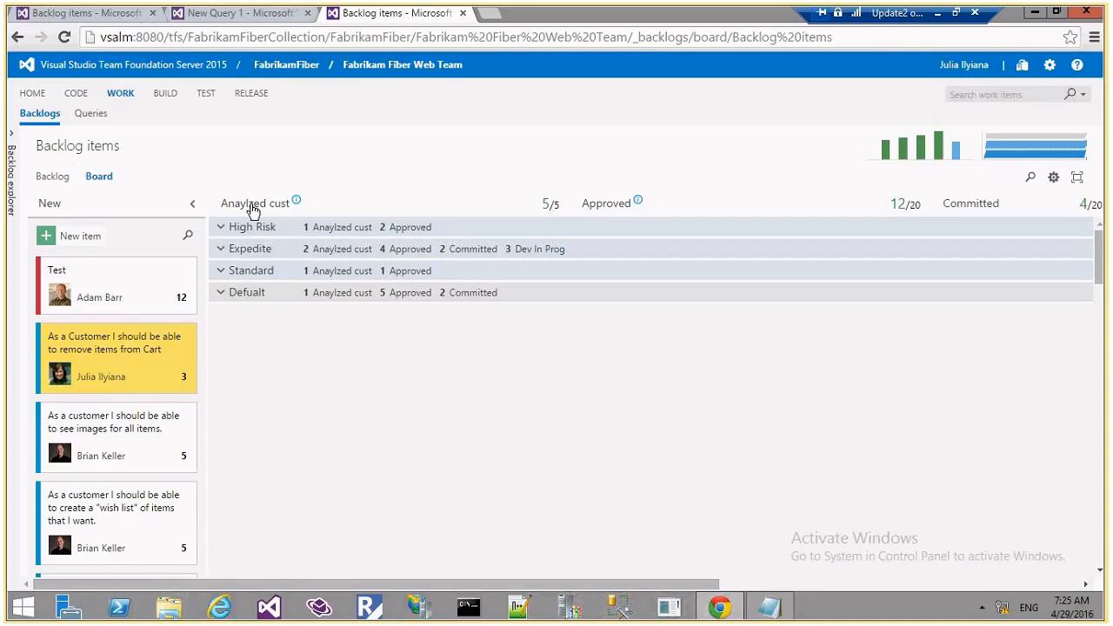
# Remove "cust" from the Anaylzed column's name directly on the board.
pyautogui.click(252, 205)
pyautogui.doubleClick(276, 205)
pyautogui.press('BackSpace')
pyautogui.click(790, 452)
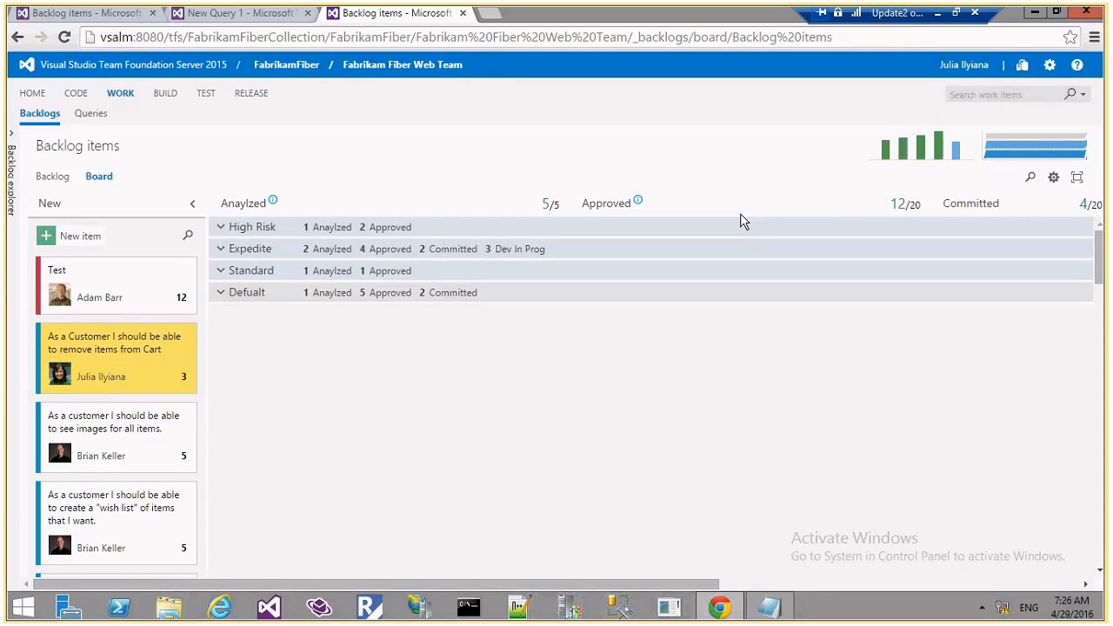
# Examine where the Anaylzed column and High Risk swimlane names are edited, in the board settings and directly on the board, without changes.
pyautogui.click(1053, 176)
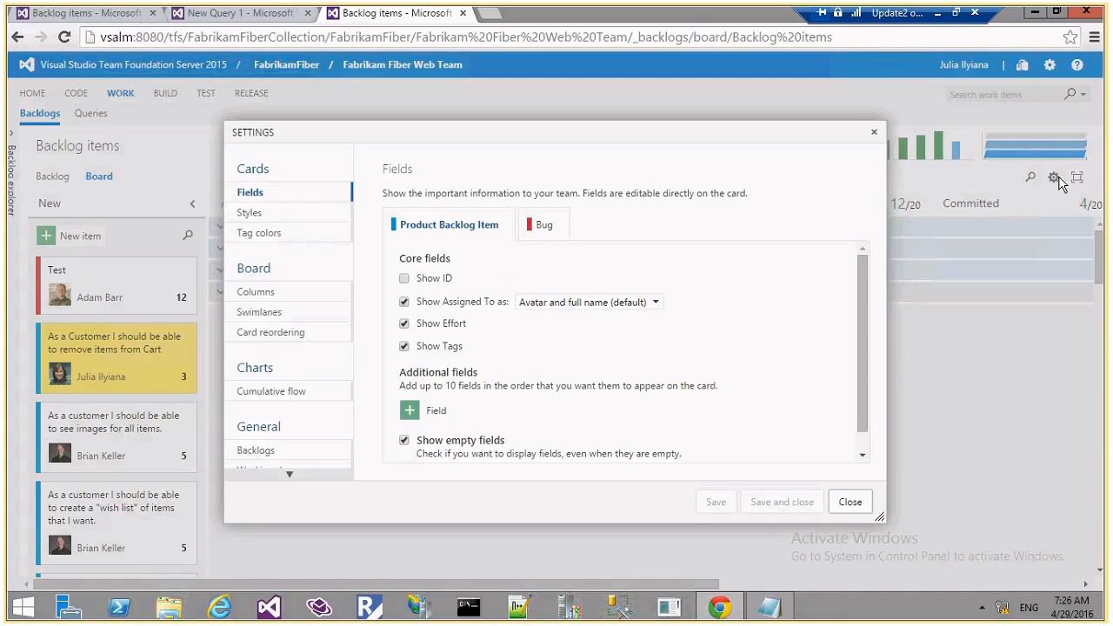
pyautogui.click(268, 296)
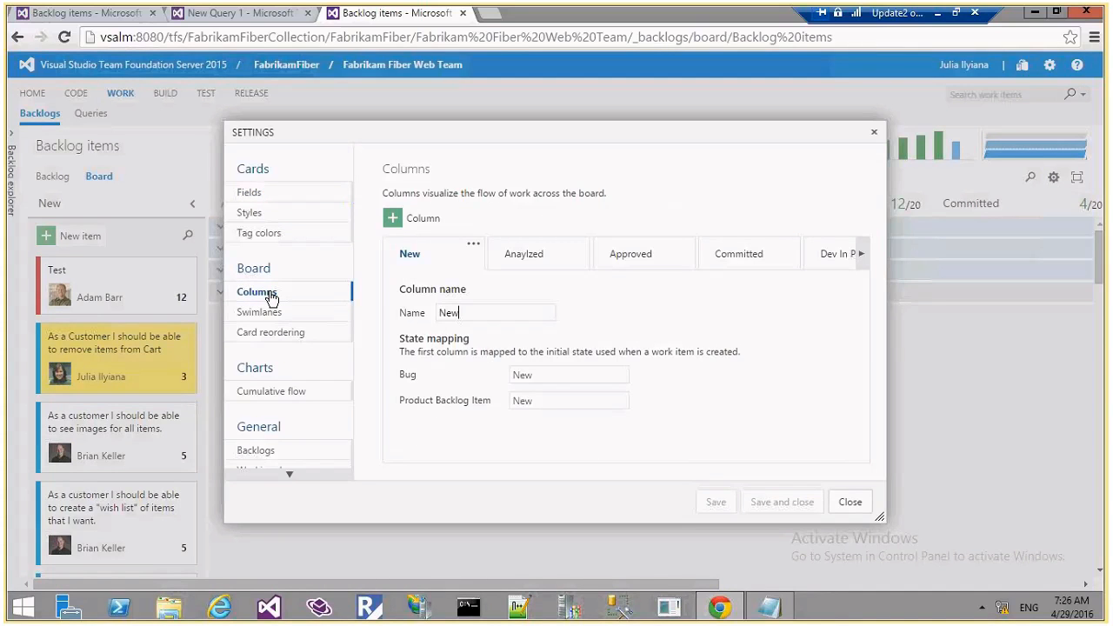
pyautogui.click(547, 261)
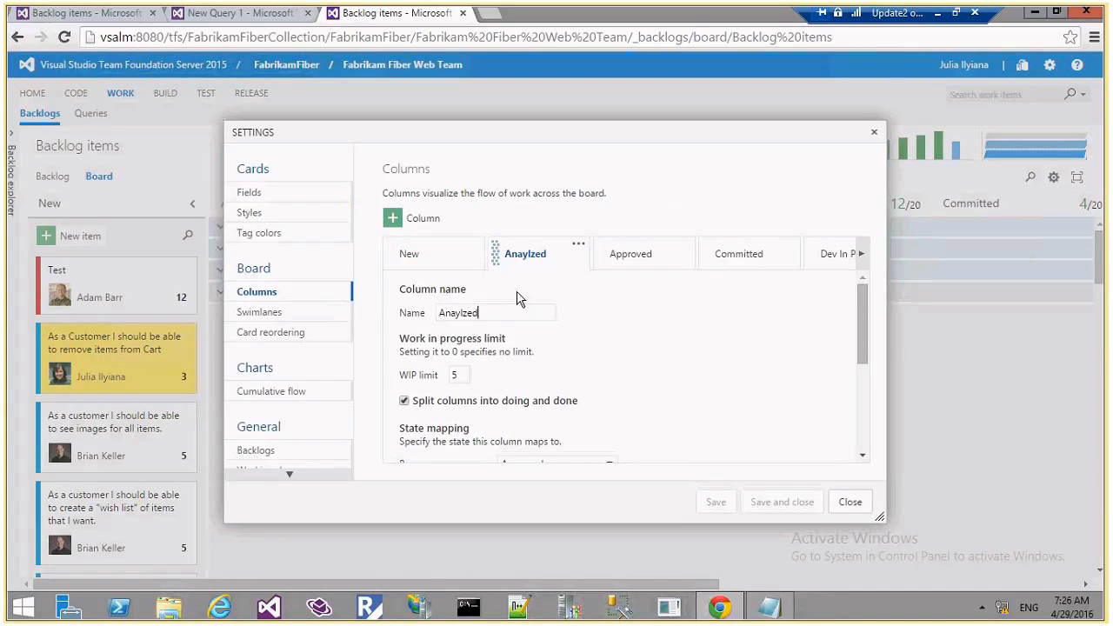
pyautogui.doubleClick(447, 314)
pyautogui.click(263, 311)
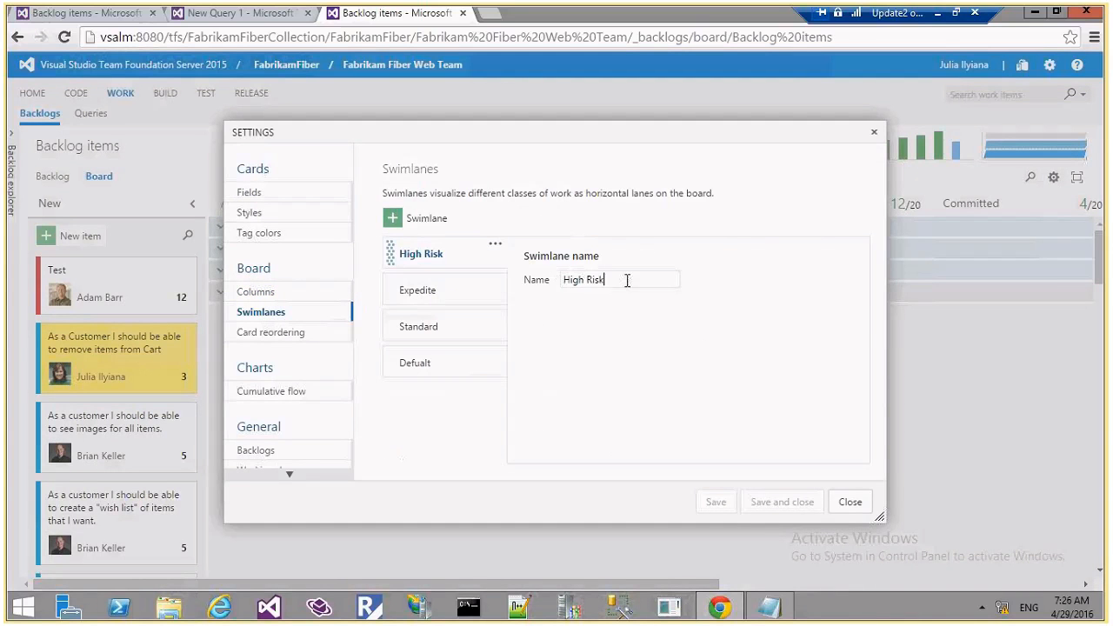
pyautogui.click(846, 501)
pyautogui.click(242, 203)
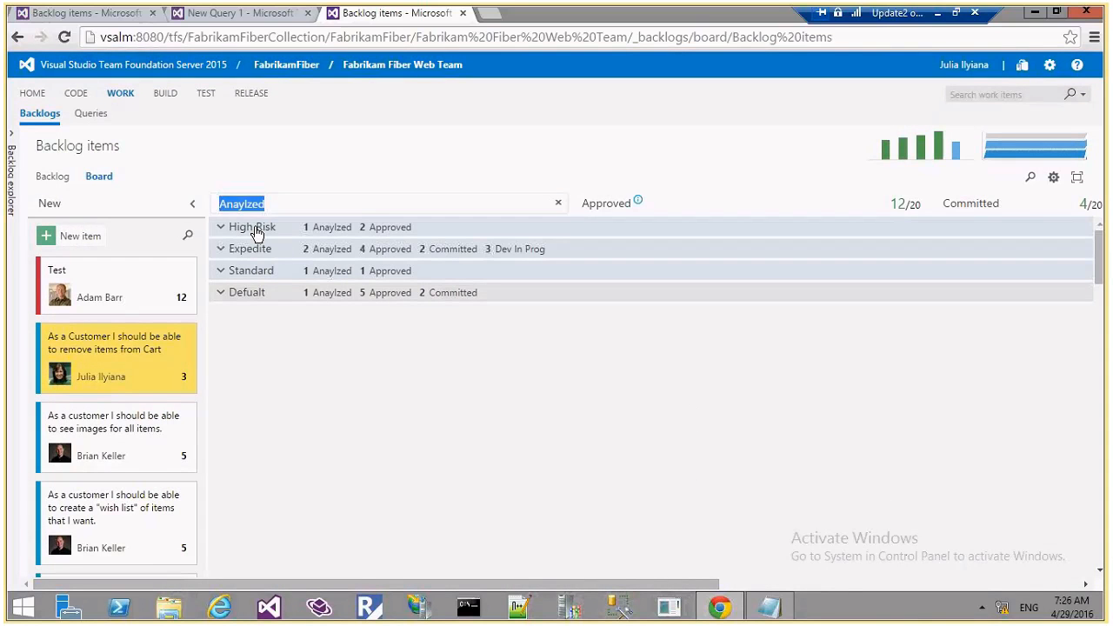
pyautogui.click(313, 326)
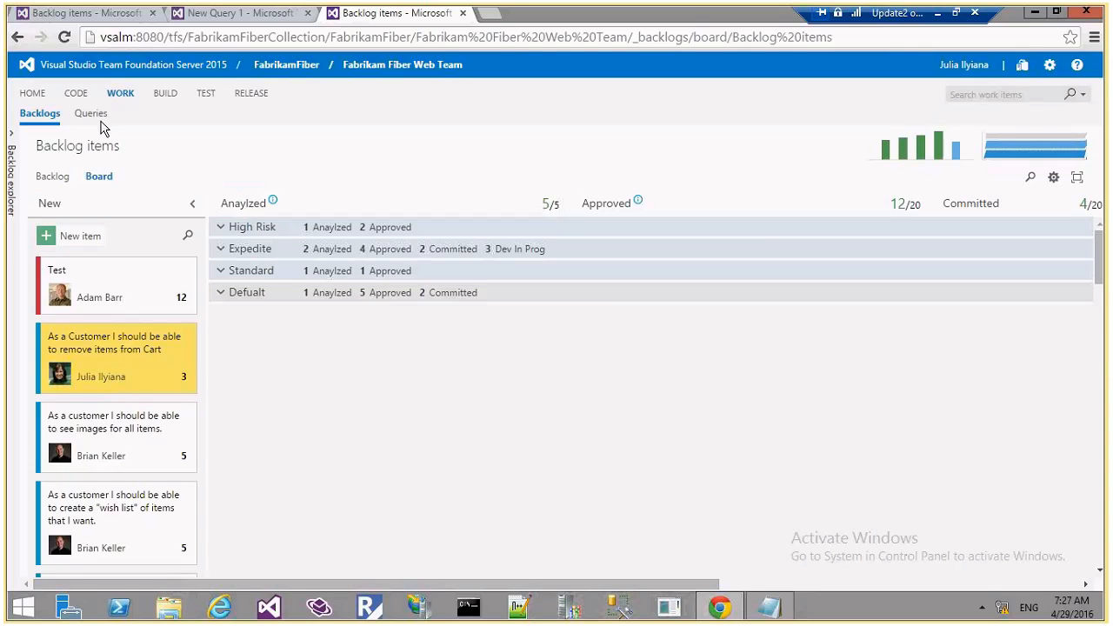
# Open the Queries page in a new browser tab.
pyautogui.rightClick(97, 120)
pyautogui.click(105, 134)
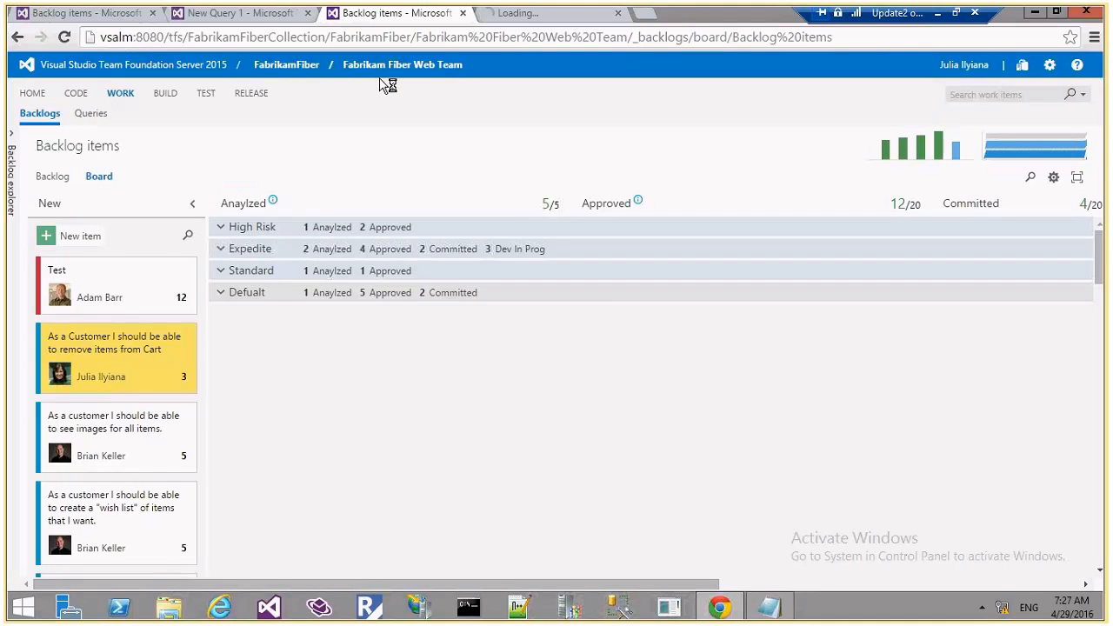
# Start a new work item query from the Queries page opened in the separate browser tab.
pyautogui.click(537, 14)
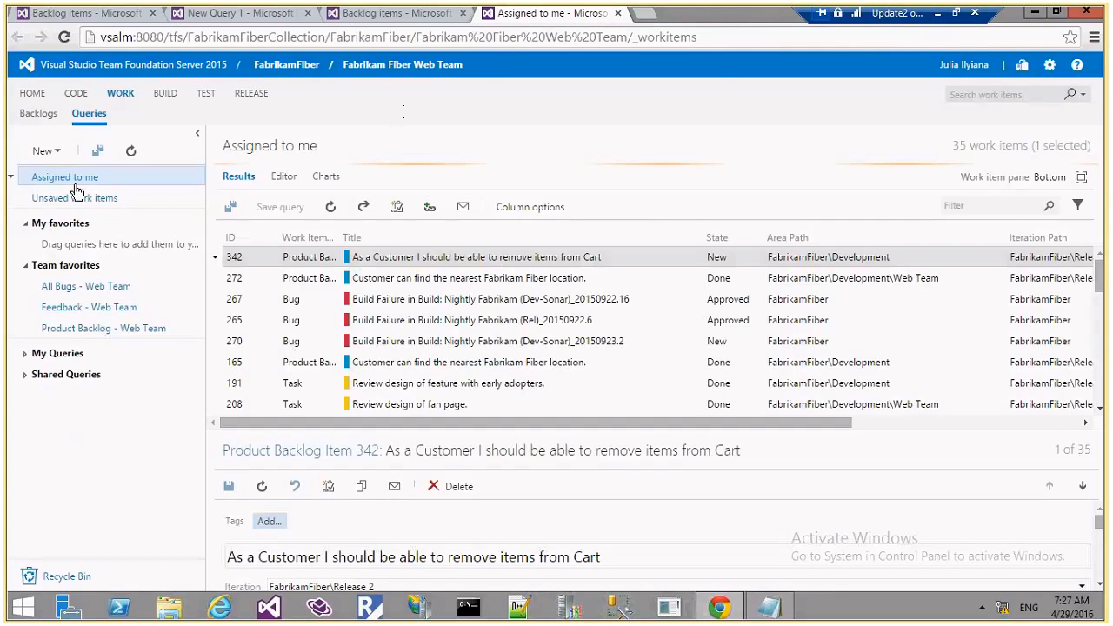
pyautogui.click(55, 151)
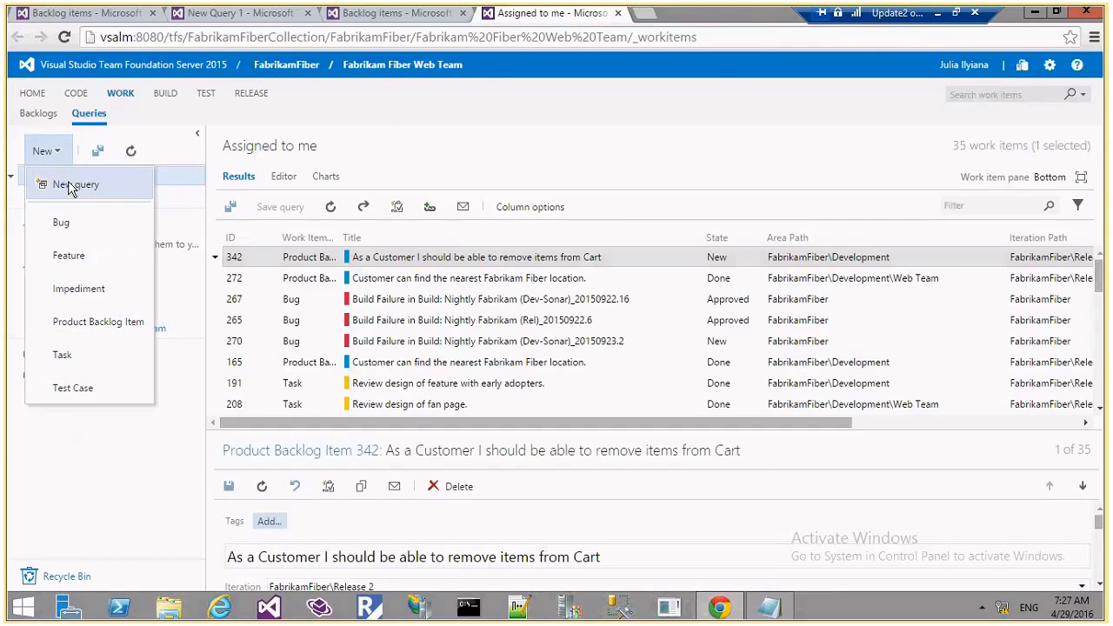
pyautogui.click(69, 184)
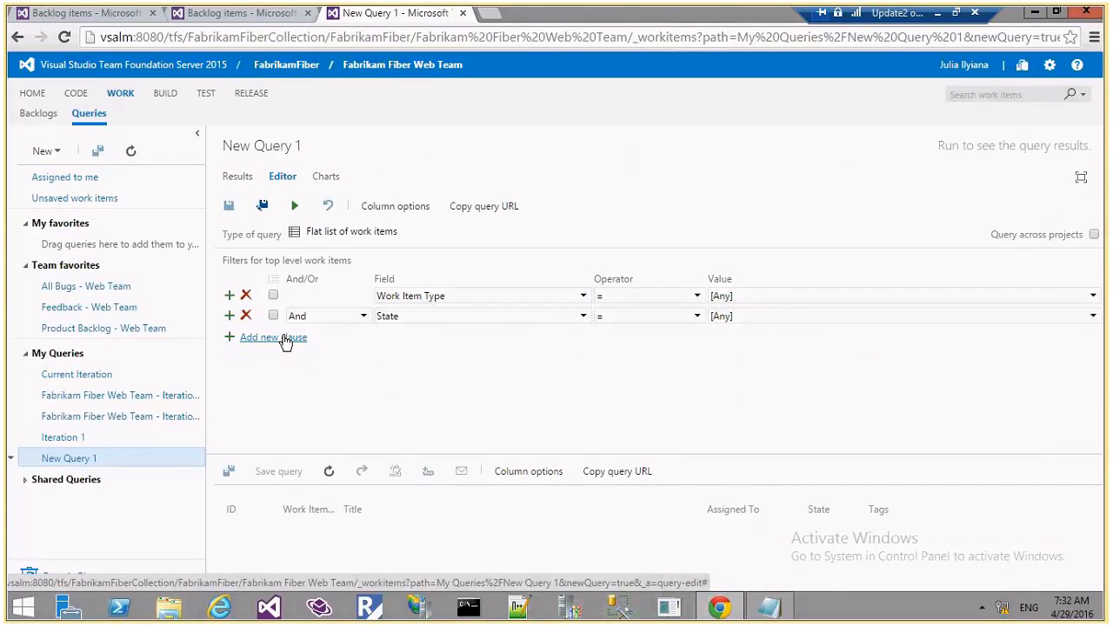
# Add a query clause for Board Column = Approved and run the query.
pyautogui.click(283, 338)
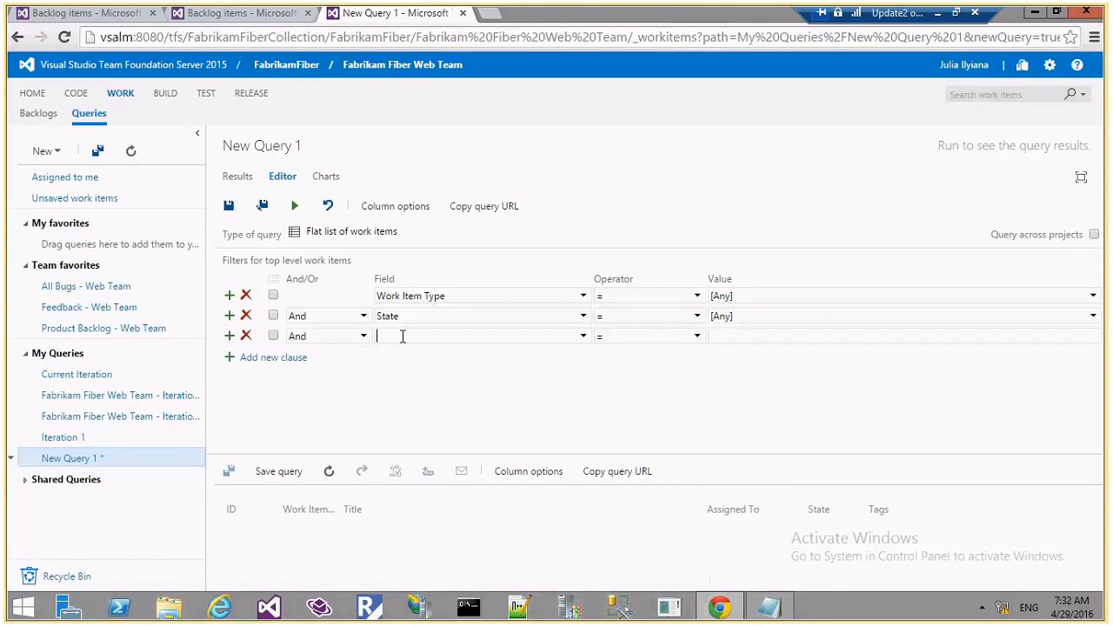
pyautogui.write('Board Column')
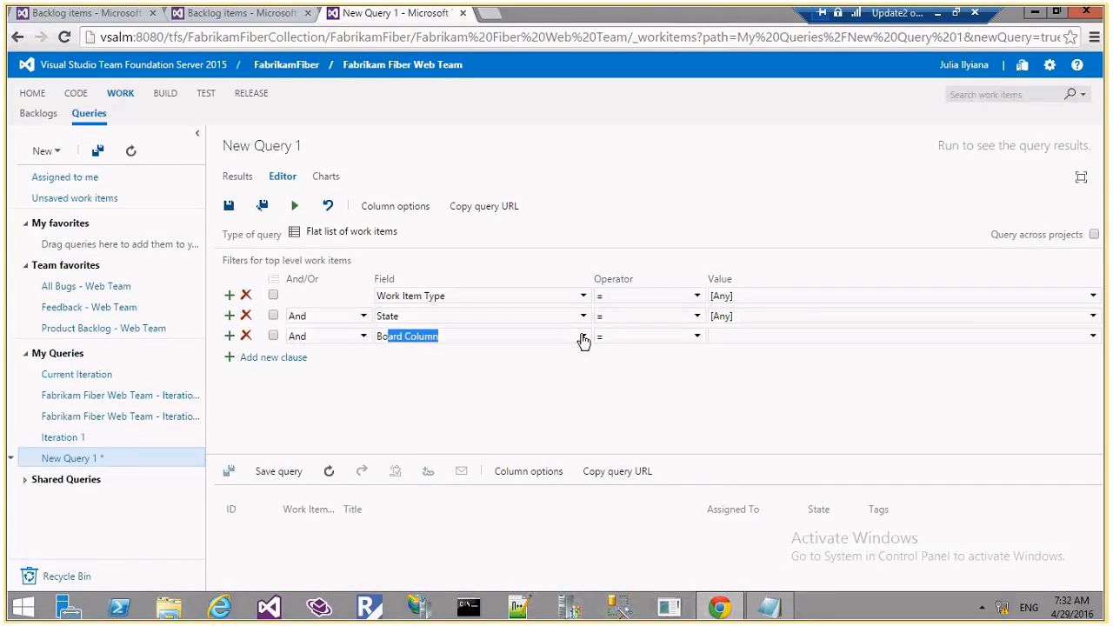
pyautogui.click(1096, 338)
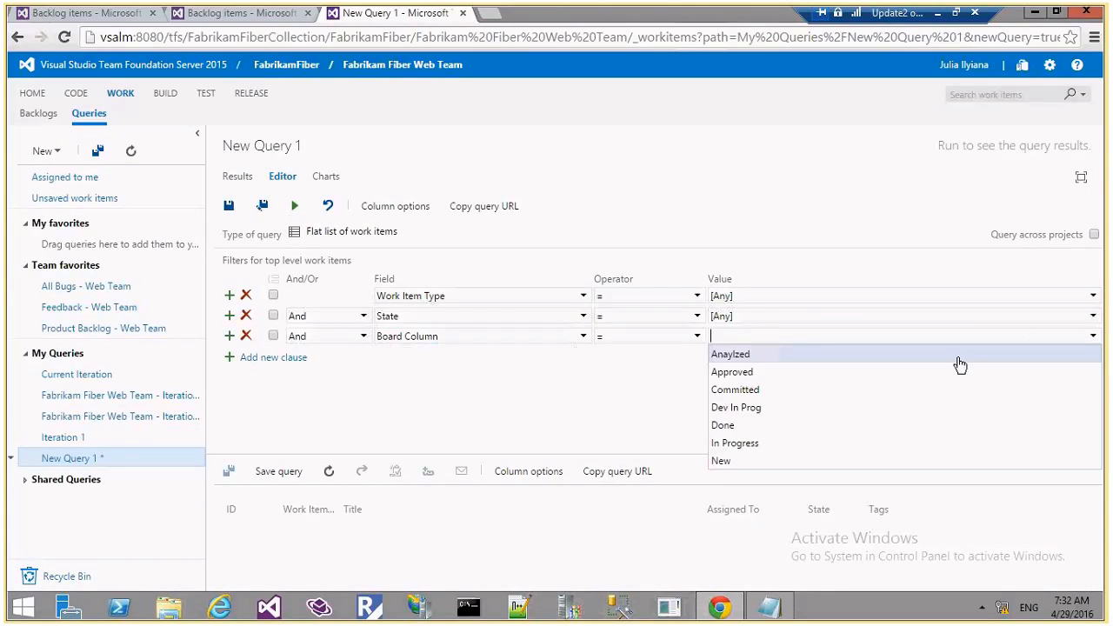
pyautogui.click(733, 372)
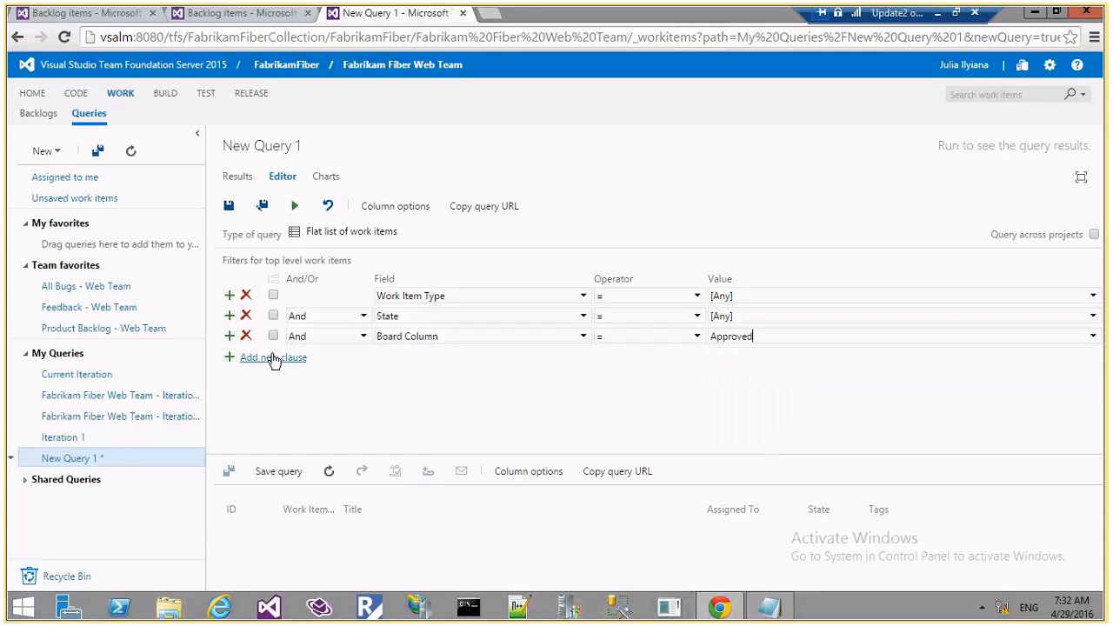
pyautogui.click(274, 358)
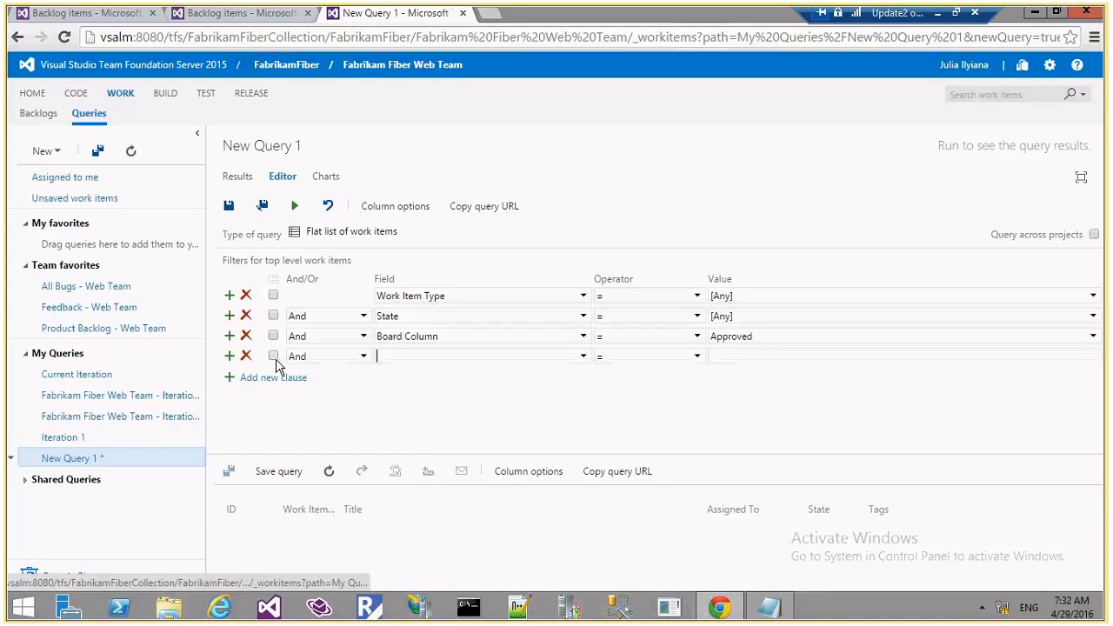
pyautogui.click(294, 207)
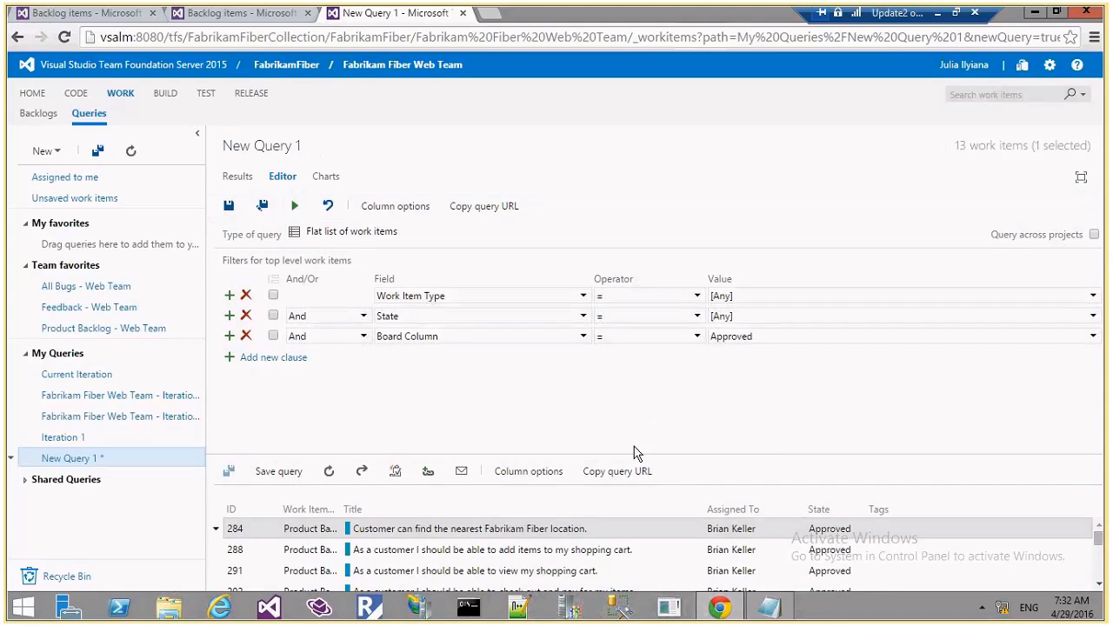
# Enlarge the query's results area and review the returned work items and their total count.
pyautogui.moveTo(633, 453); pyautogui.dragTo(627, 392)
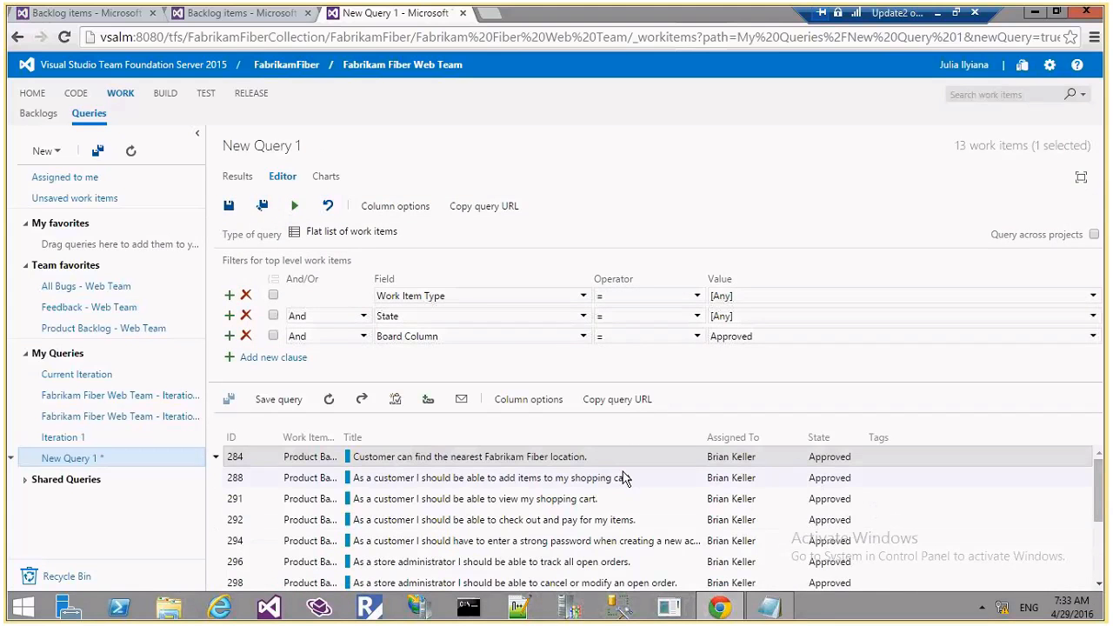
pyautogui.scroll(-3, 623, 480)
pyautogui.scroll(-2, 623, 480)
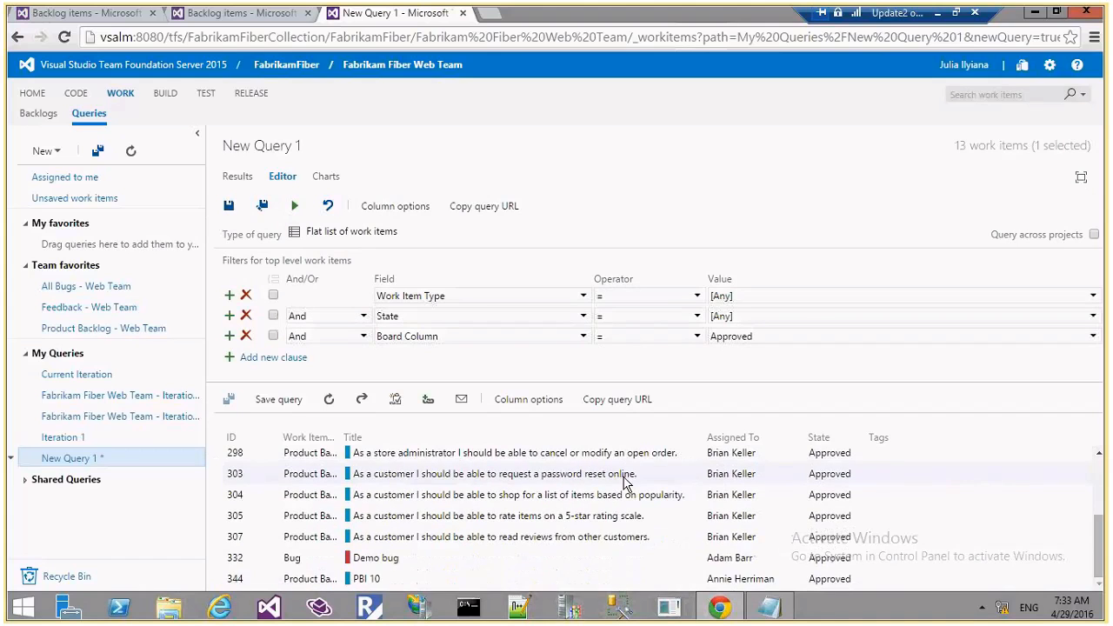
pyautogui.moveTo(956, 149); pyautogui.dragTo(980, 146)
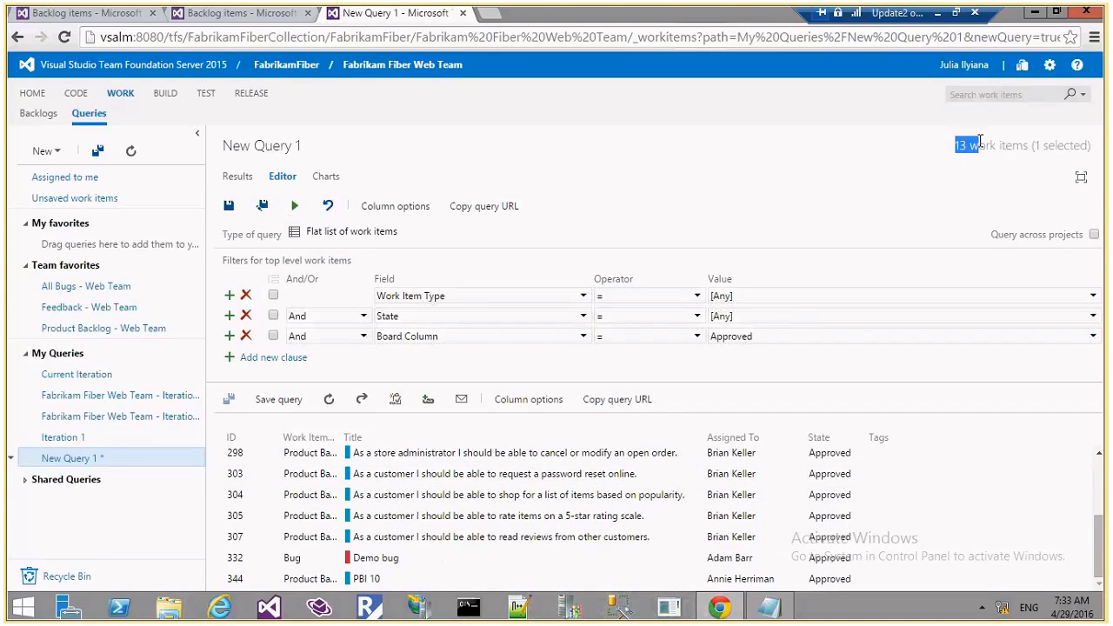
# Examine the cards in the board's Approved column across the swimlanes for comparison with the query results.
pyautogui.click(255, 14)
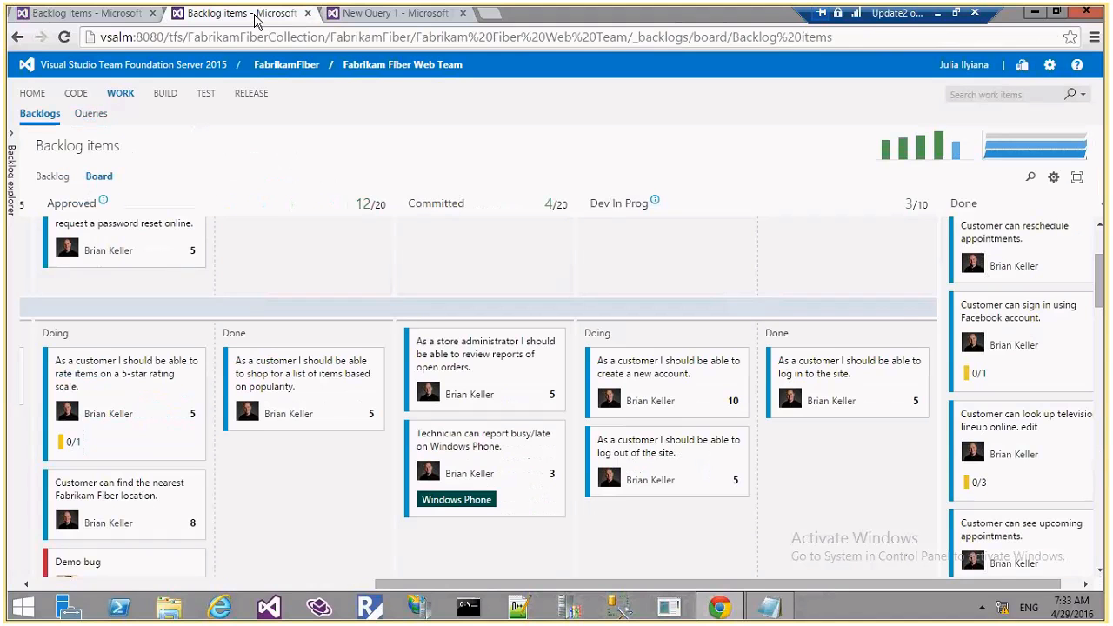
pyautogui.moveTo(488, 584); pyautogui.dragTo(361, 588)
pyautogui.scroll(2, 416, 536)
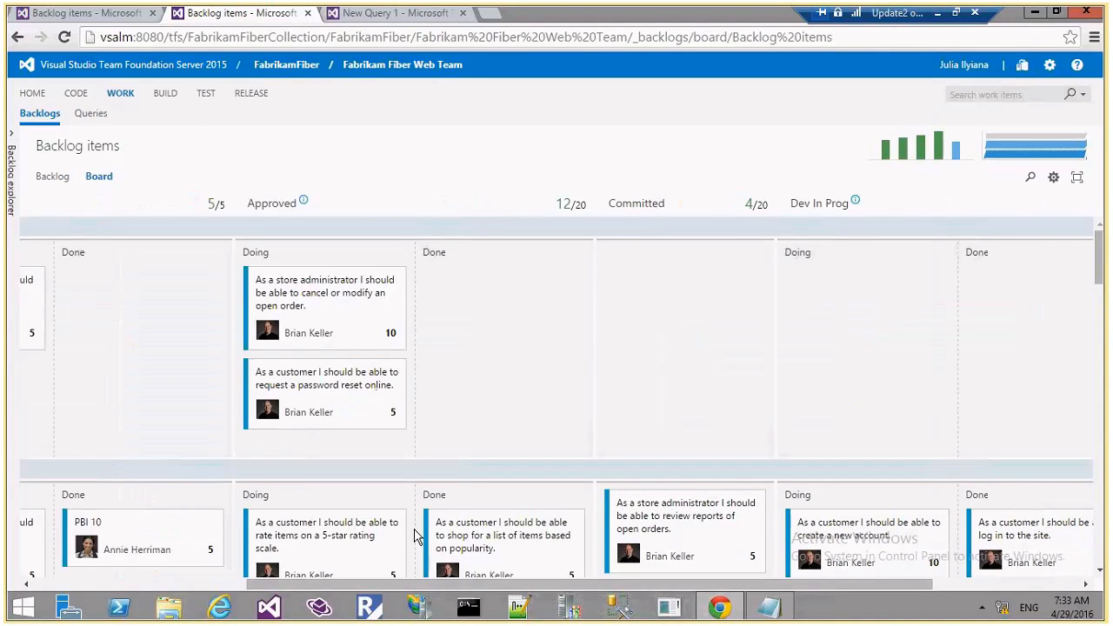
pyautogui.scroll(-3, 405, 491)
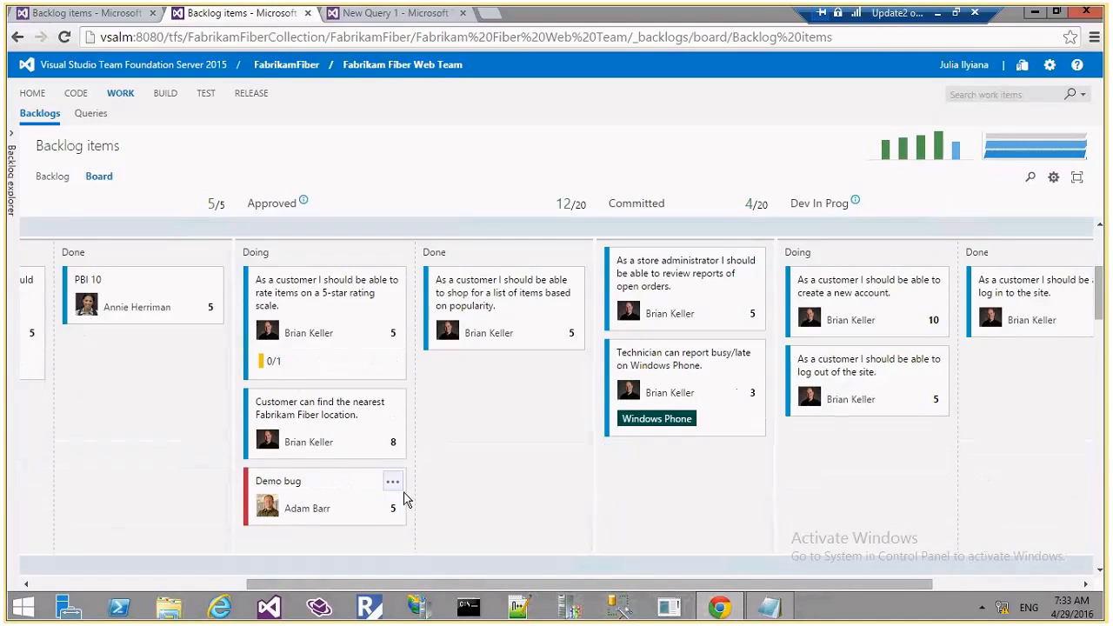
pyautogui.scroll(-6, 404, 500)
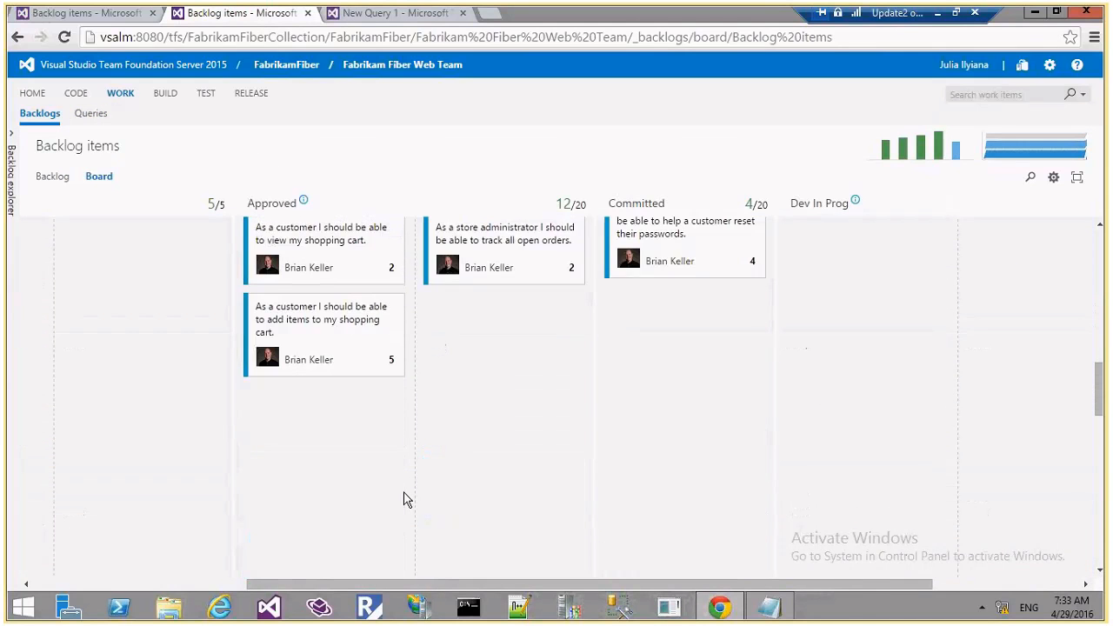
pyautogui.scroll(-3, 404, 500)
pyautogui.scroll(5, 404, 499)
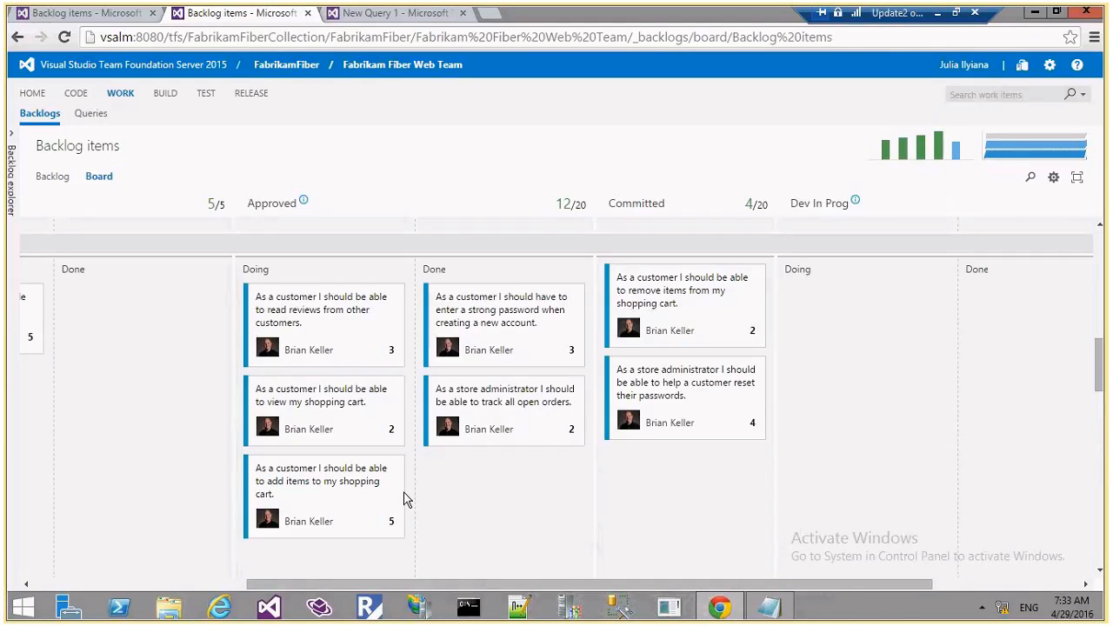
pyautogui.scroll(2, 404, 500)
# Add a clause for Board Lane = Expedite to New Query 1 and run the query.
pyautogui.click(393, 13)
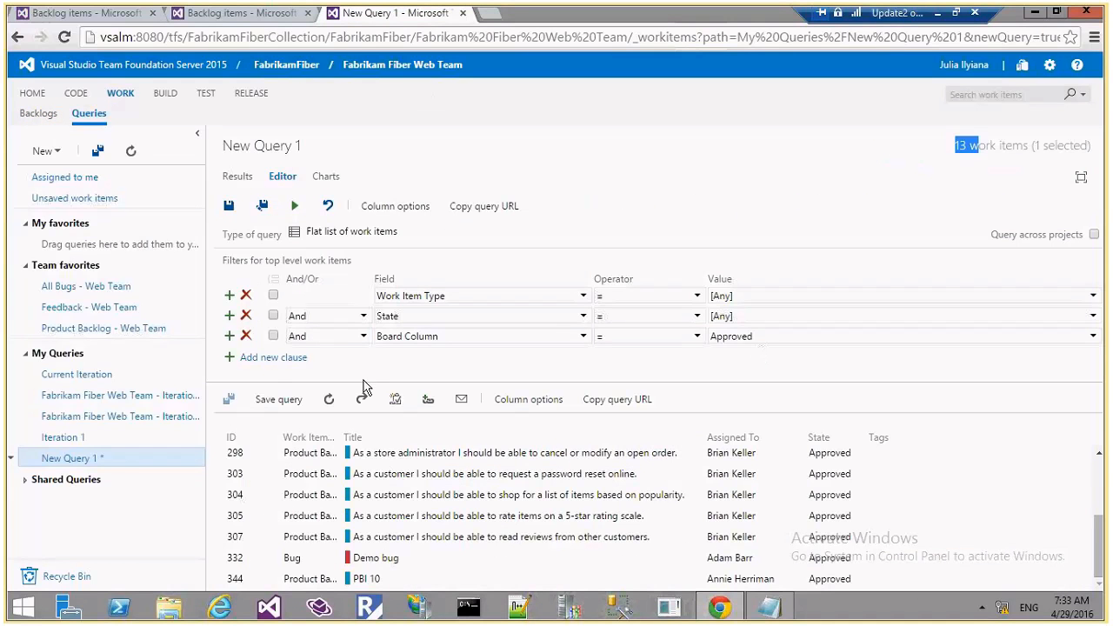
pyautogui.click(273, 358)
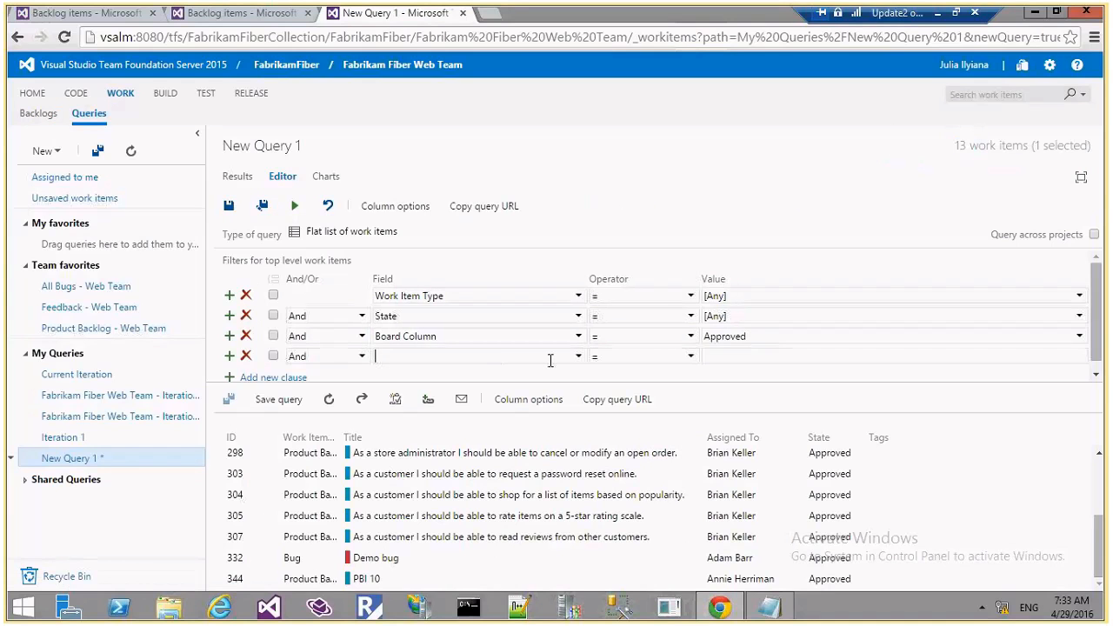
pyautogui.write('Bo')
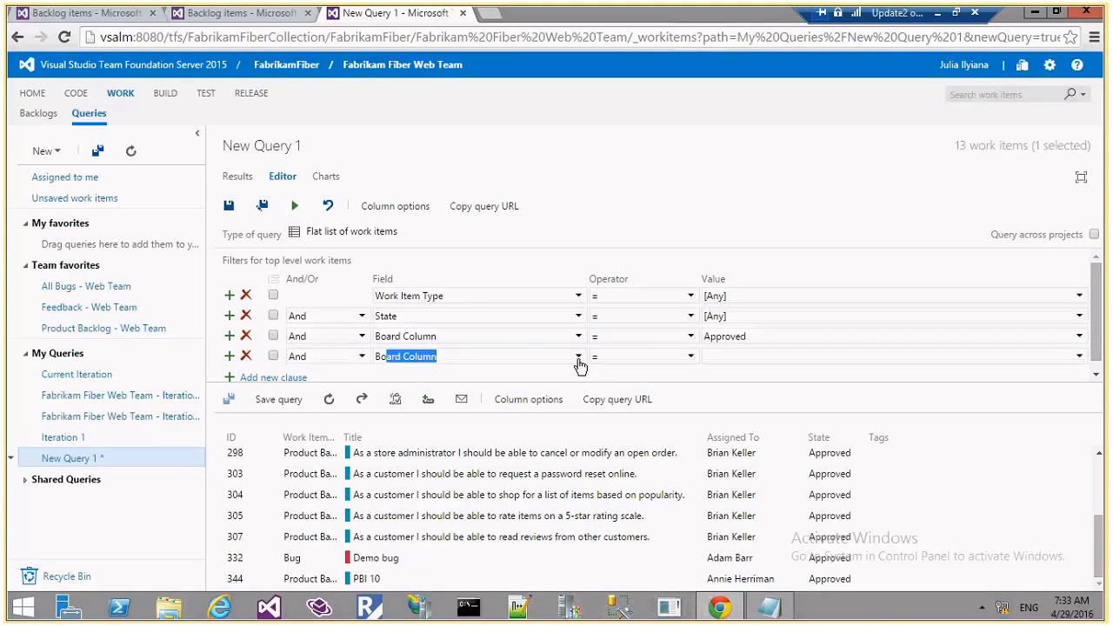
pyautogui.write('ard Lane')
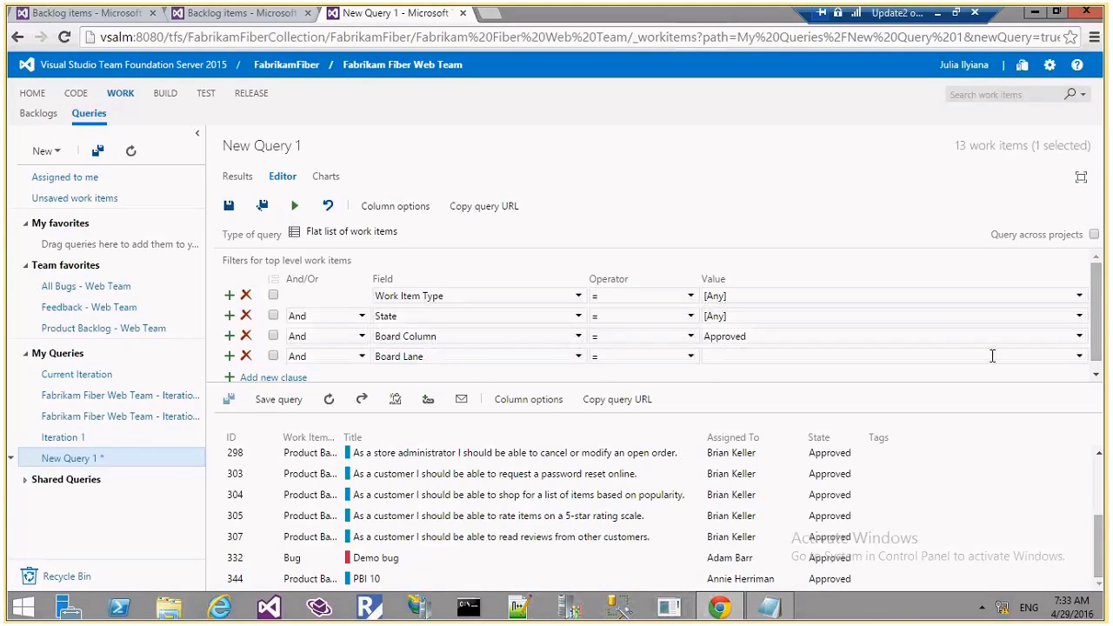
pyautogui.click(1080, 358)
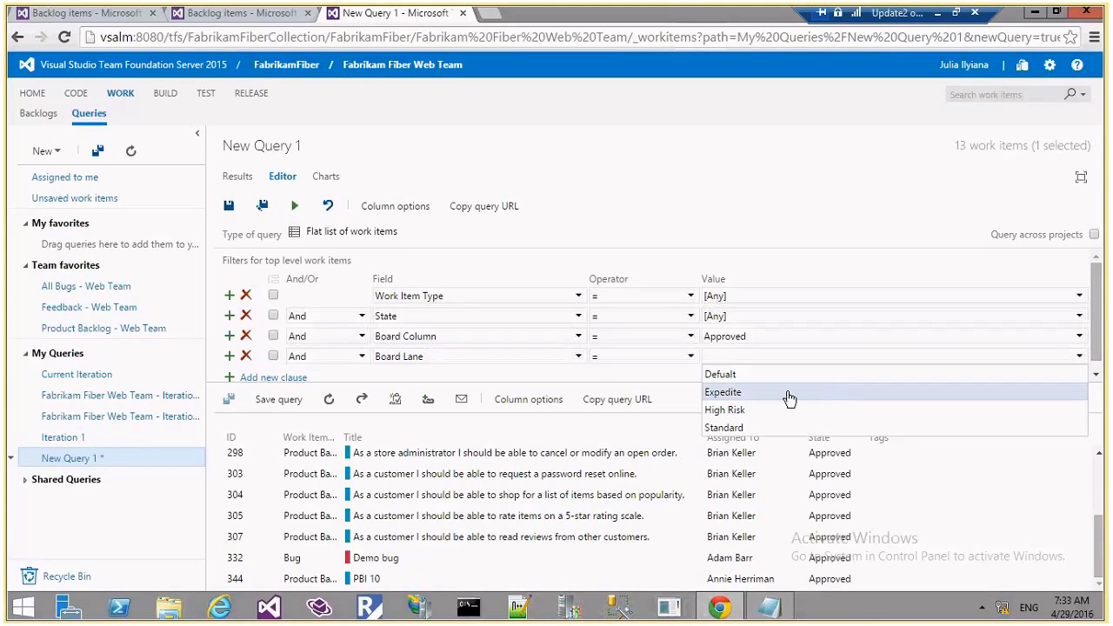
pyautogui.click(791, 393)
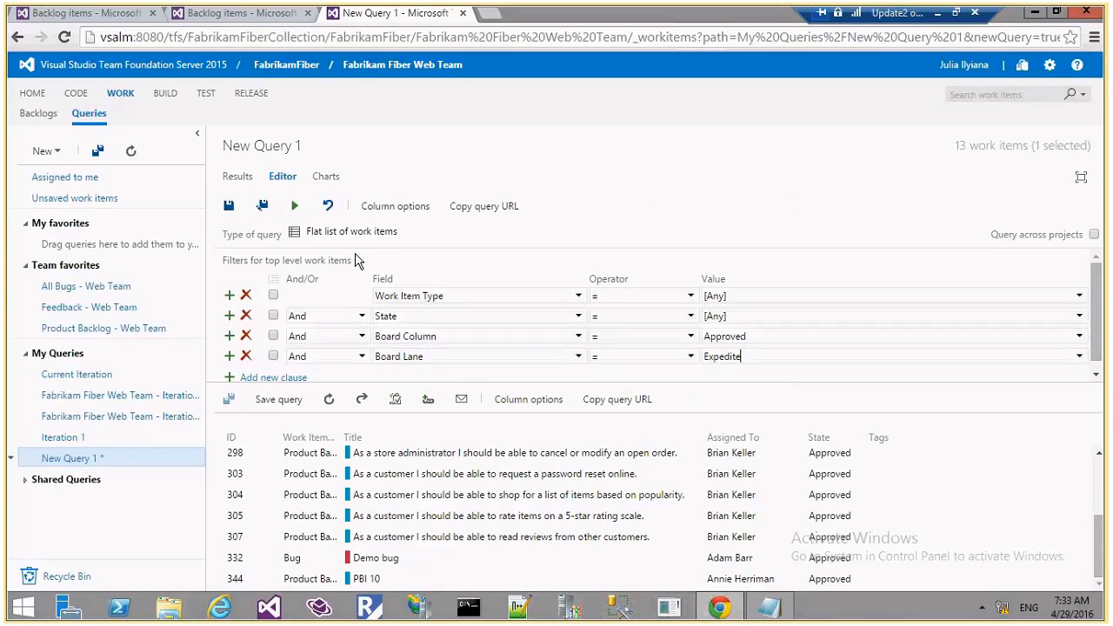
pyautogui.click(294, 205)
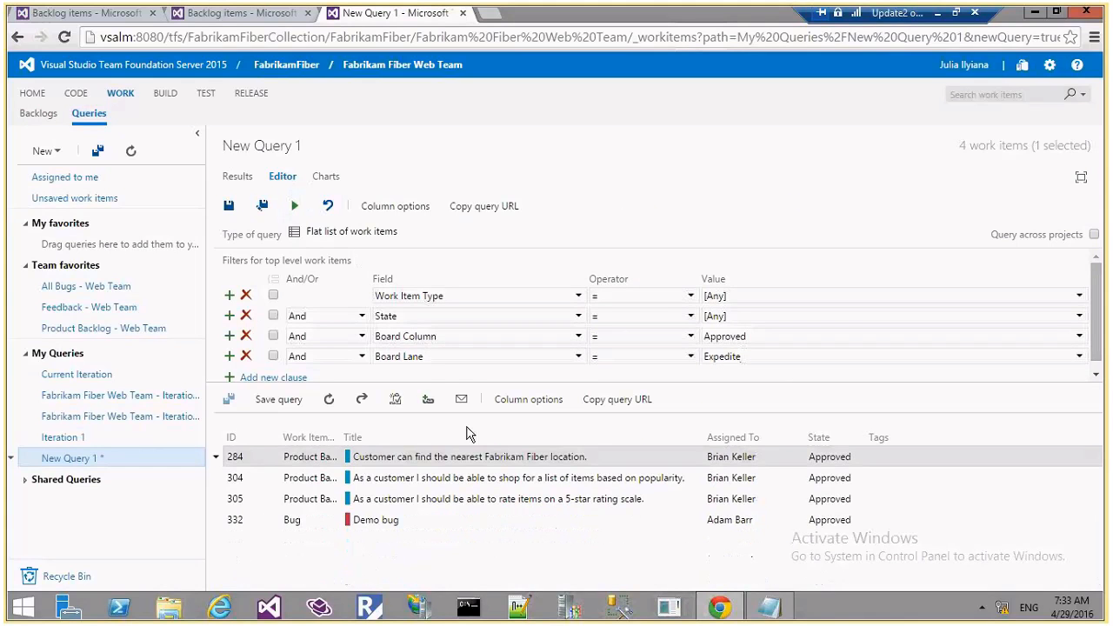
# Compare the Approved cards in the board's Expedite swimlane with the results of New Query 1.
pyautogui.click(239, 13)
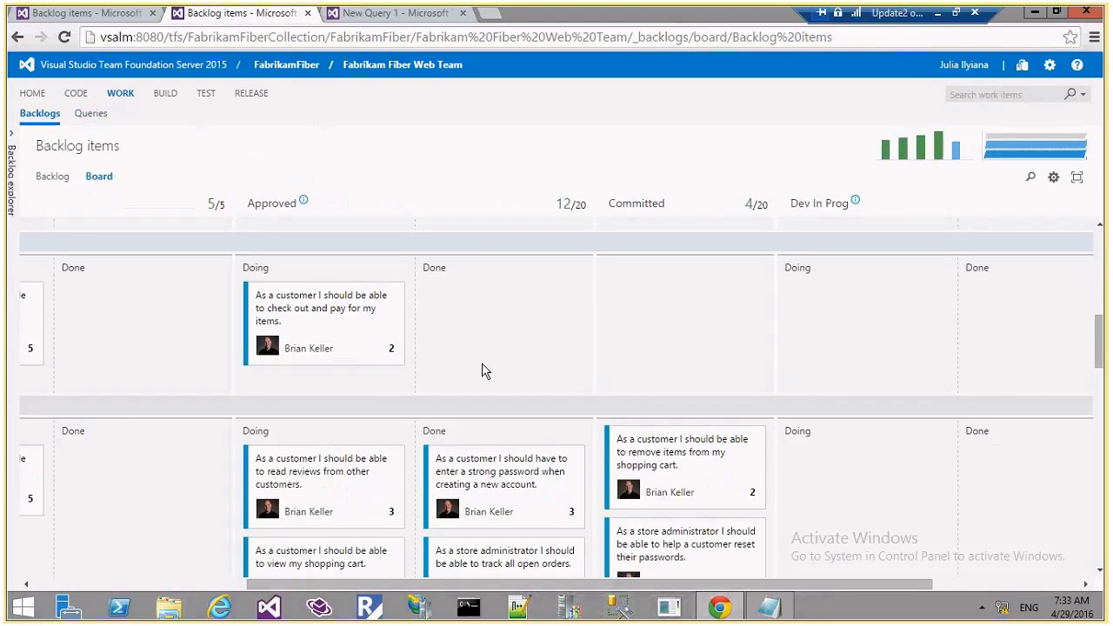
pyautogui.scroll(3, 481, 370)
pyautogui.scroll(3, 588, 487)
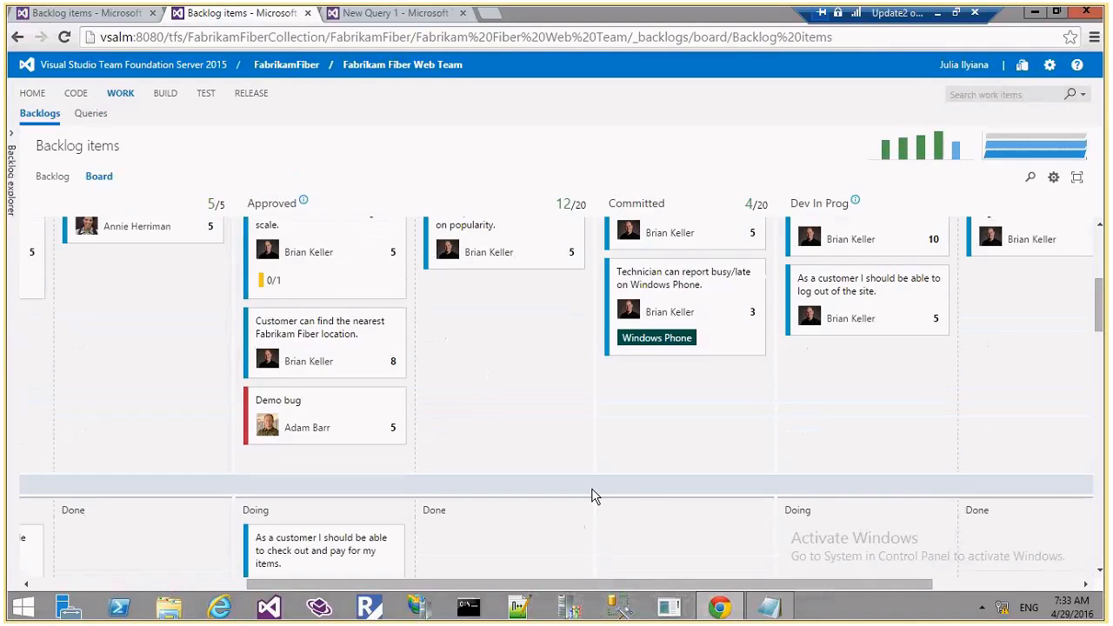
pyautogui.moveTo(640, 578); pyautogui.dragTo(405, 579)
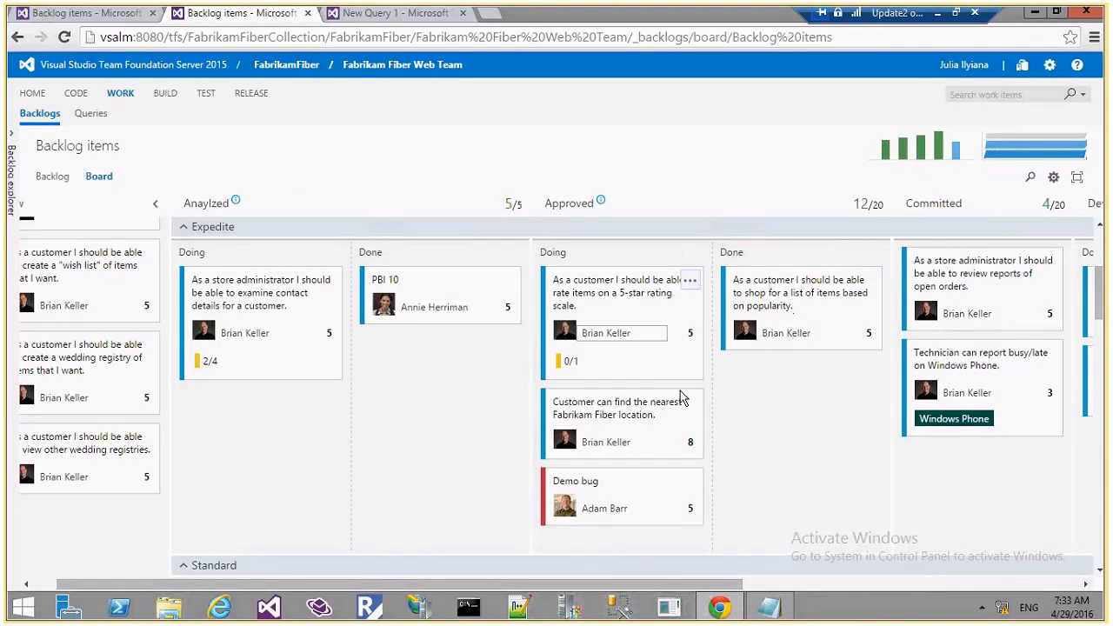
pyautogui.click(396, 13)
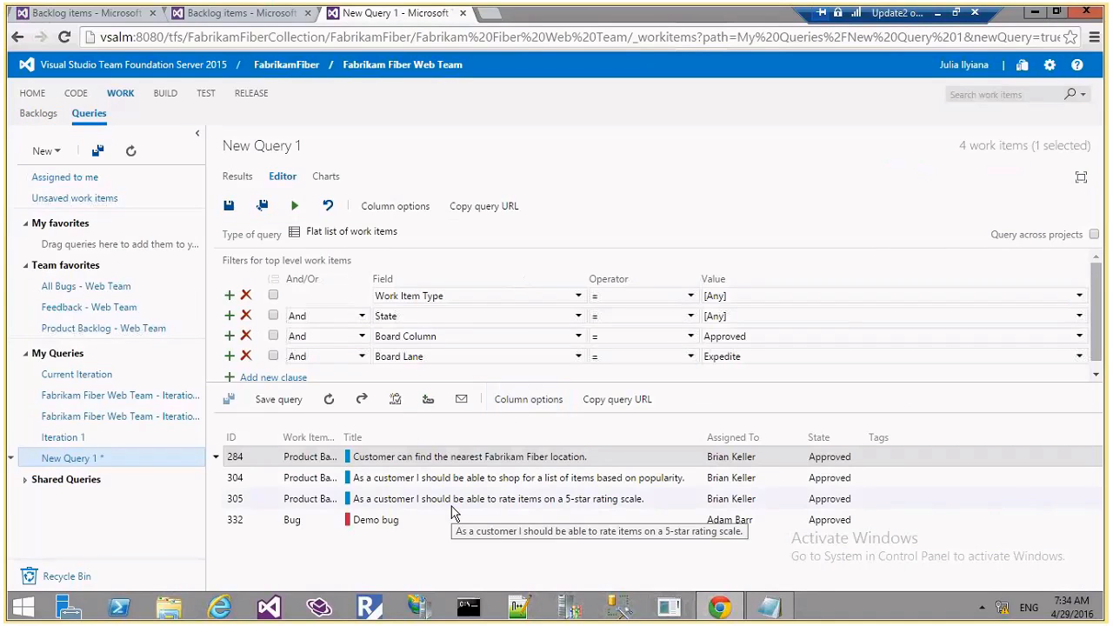
# Make room in the query editor, add a clause for Board Column Done = True, and run the query.
pyautogui.moveTo(528, 383); pyautogui.dragTo(529, 416)
pyautogui.click(275, 379)
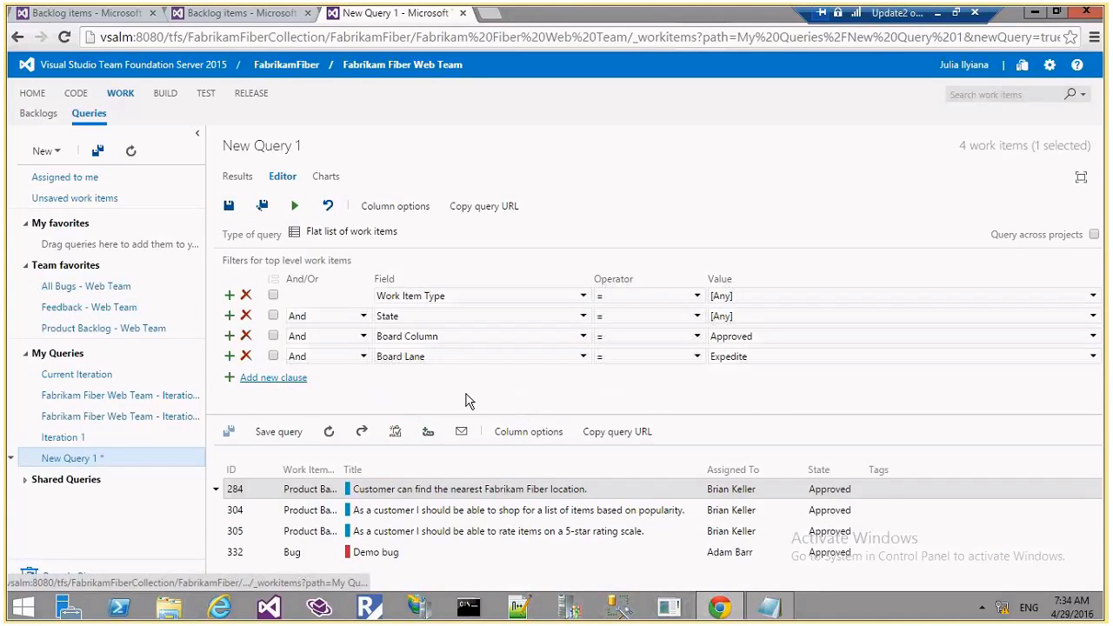
pyautogui.write('Board Column')
pyautogui.click(583, 376)
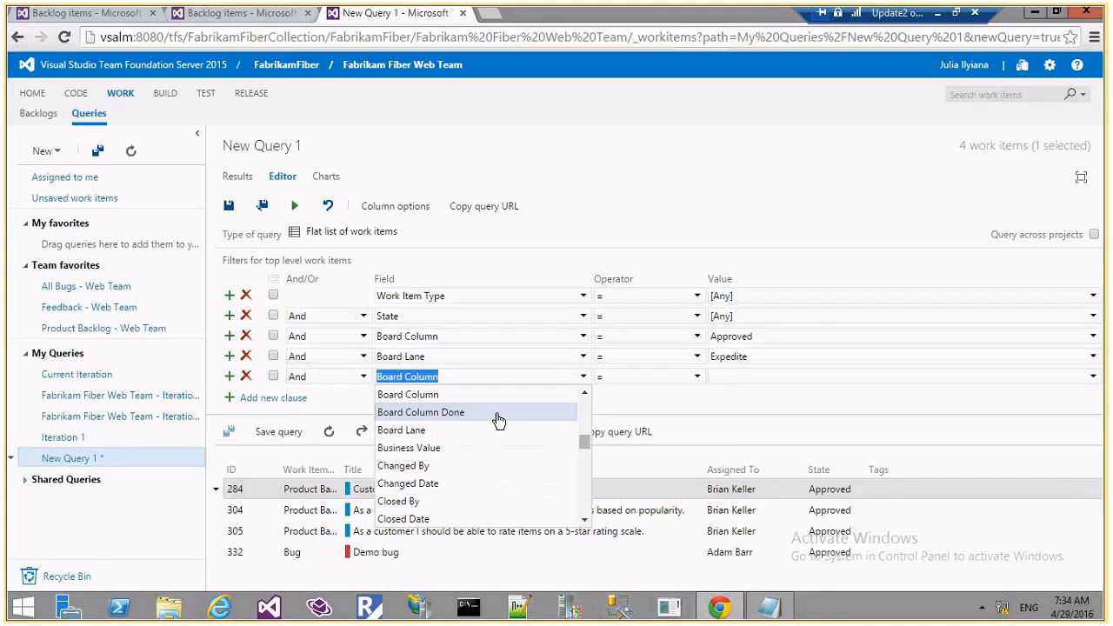
pyautogui.click(498, 416)
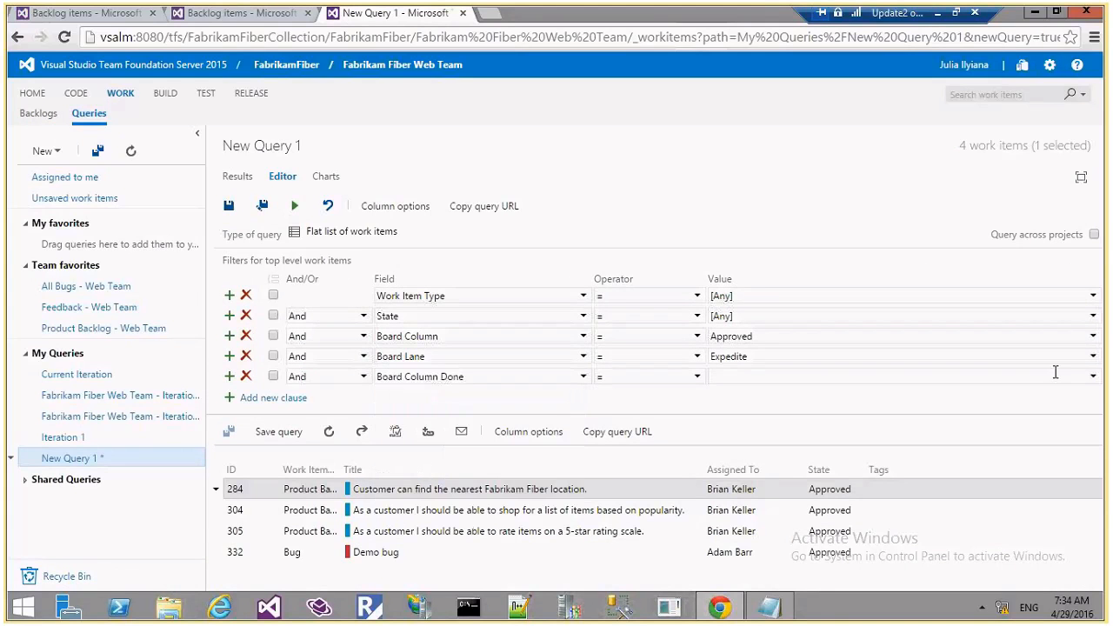
pyautogui.click(1093, 376)
pyautogui.click(779, 396)
pyautogui.moveTo(752, 336); pyautogui.dragTo(720, 337)
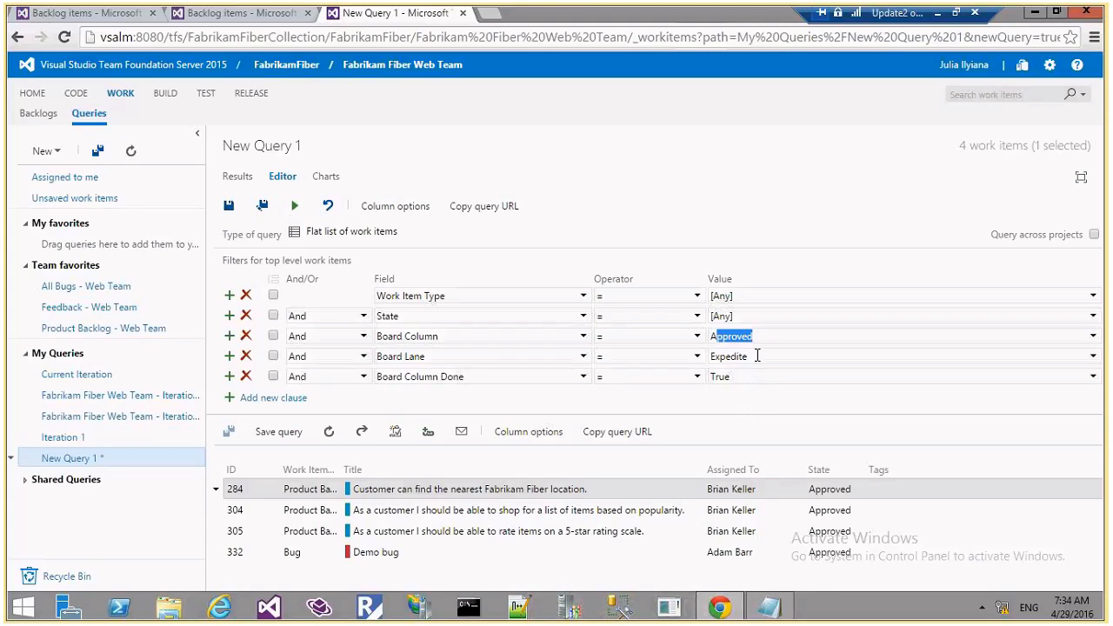
pyautogui.click(294, 206)
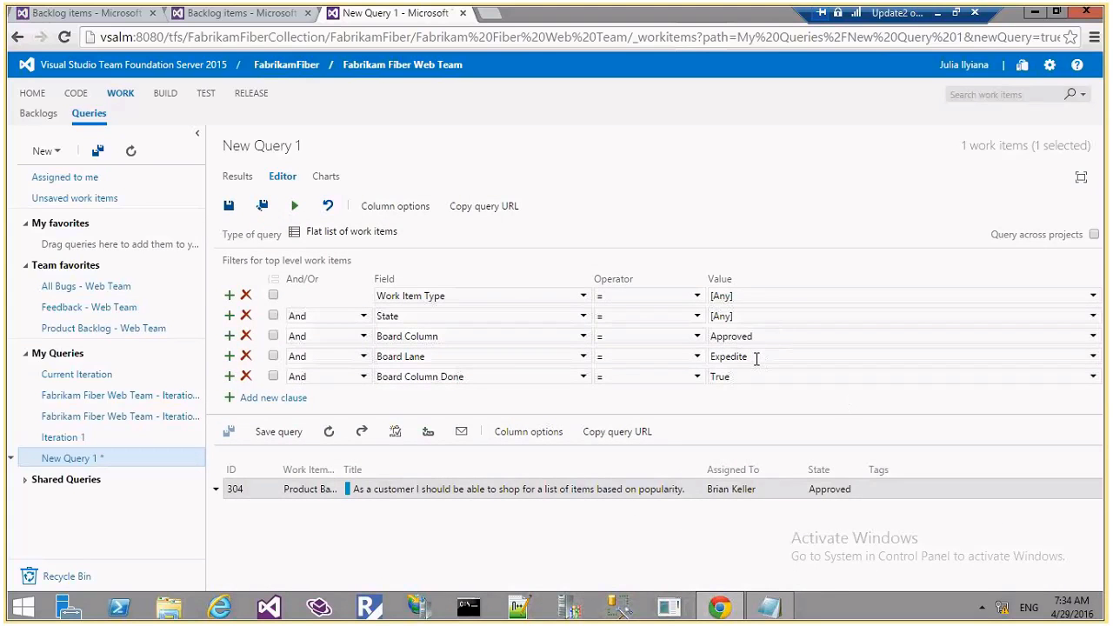
# Compare the Done cards under Approved in the board's Expedite swimlane with the work items returned by New Query 1.
pyautogui.click(262, 14)
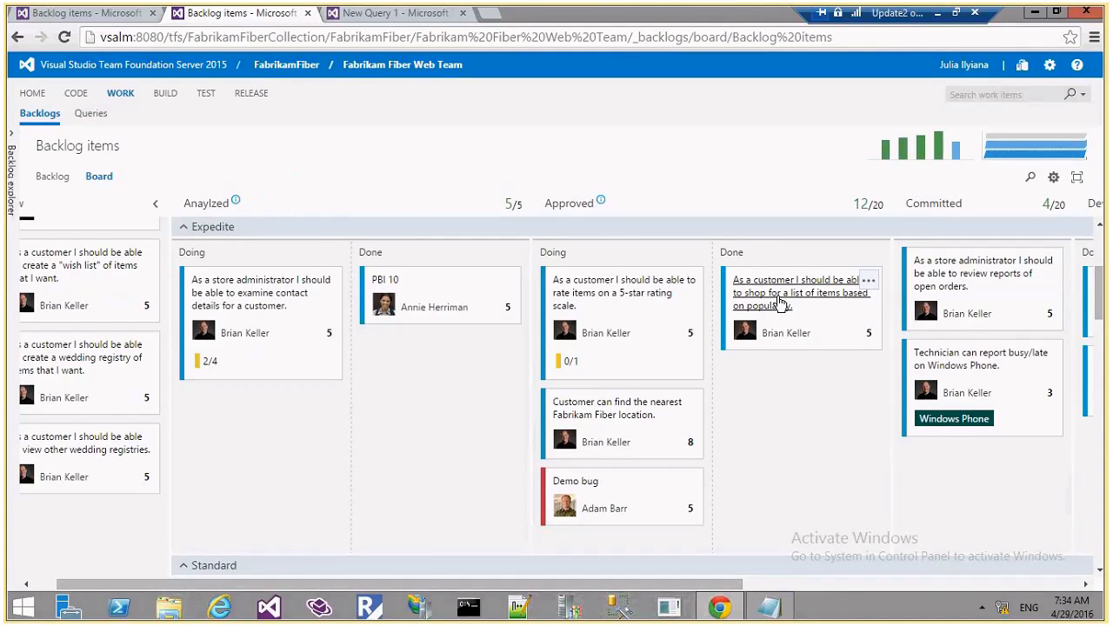
pyautogui.hotkey('ctrl', 'Tab')
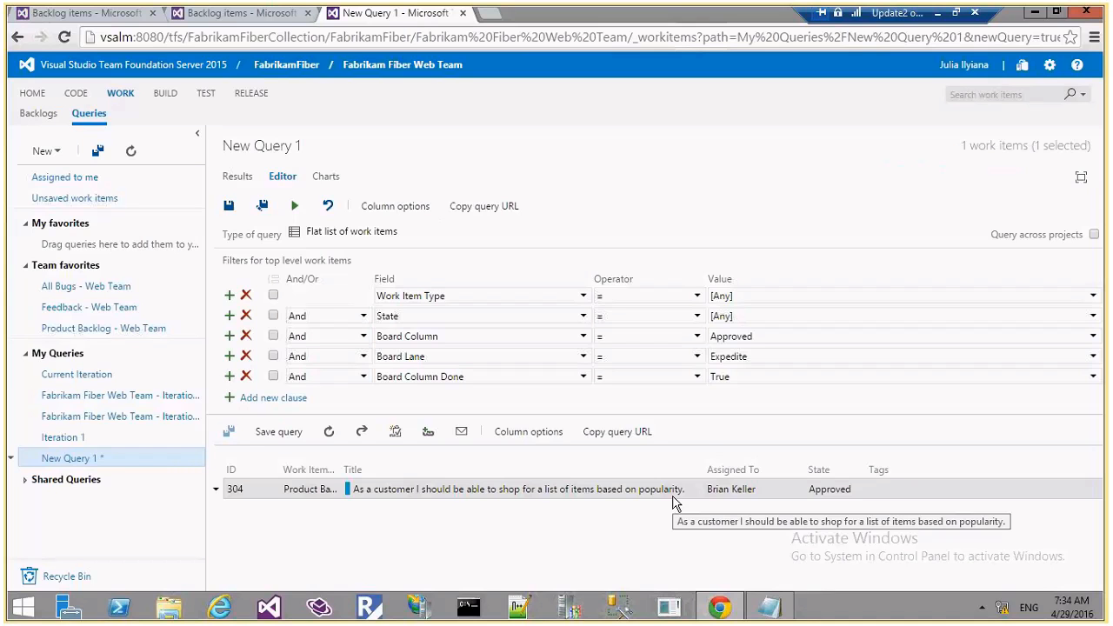
# Save the query as kanban in the My Queries folder.
pyautogui.click(265, 206)
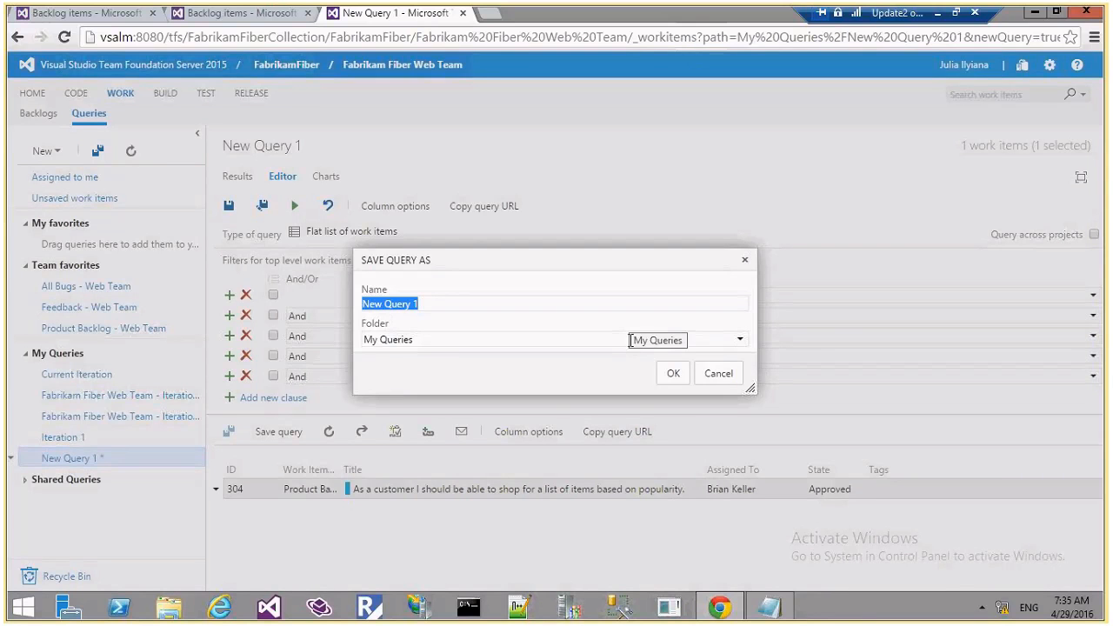
pyautogui.write('kanban')
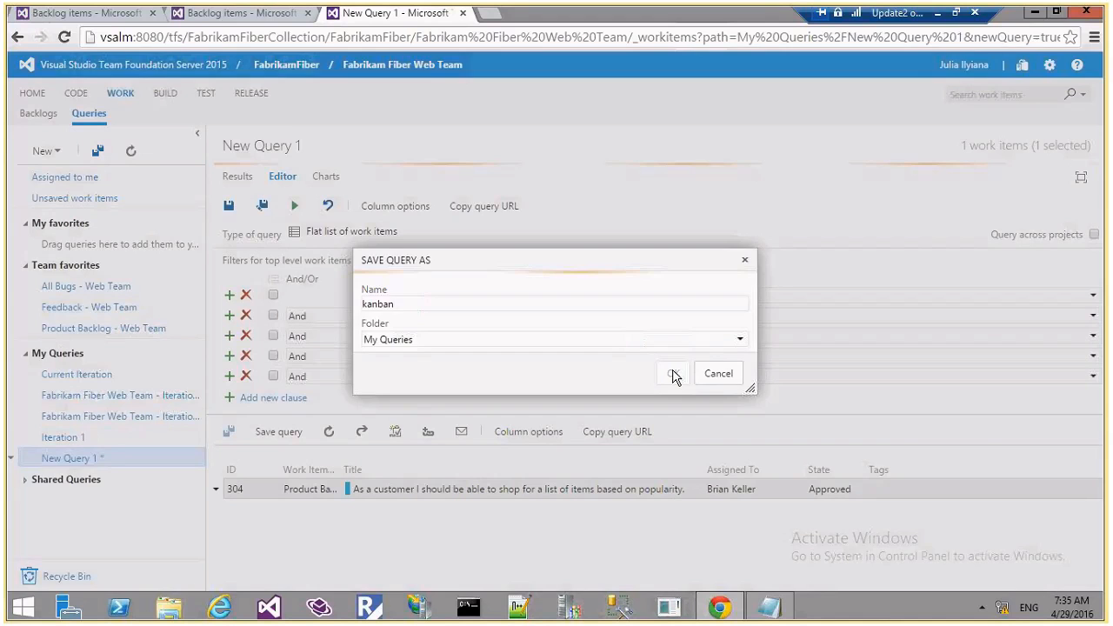
pyautogui.click(672, 373)
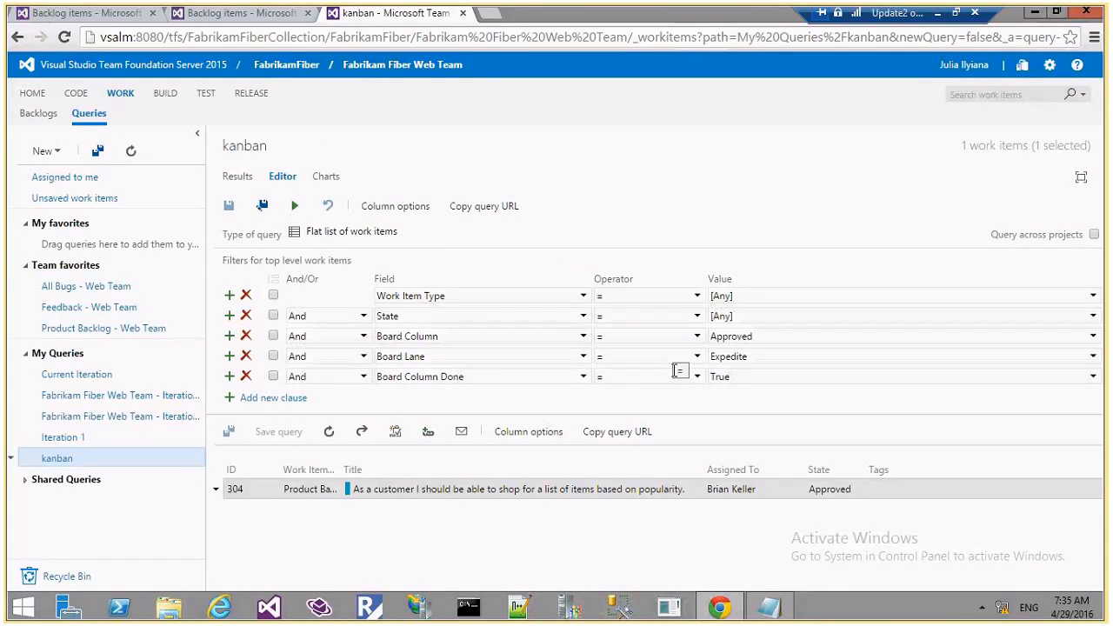
# Review the Dev In Prog column's WIP limit, split option, state mapping and definition of done in the Kanban board settings.
pyautogui.click(247, 13)
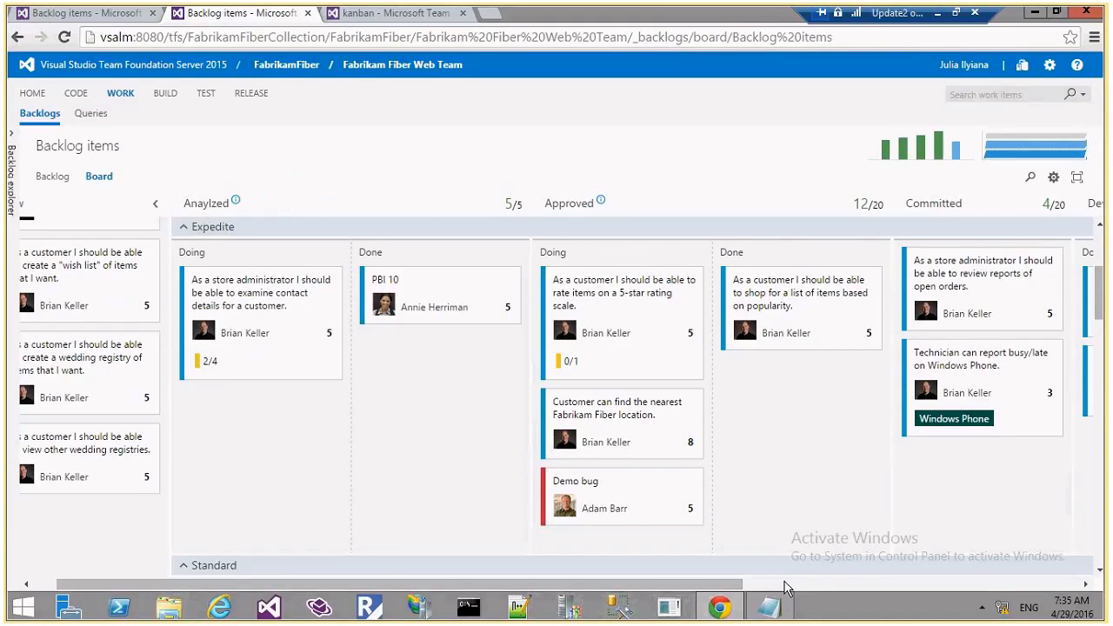
pyautogui.click(785, 584)
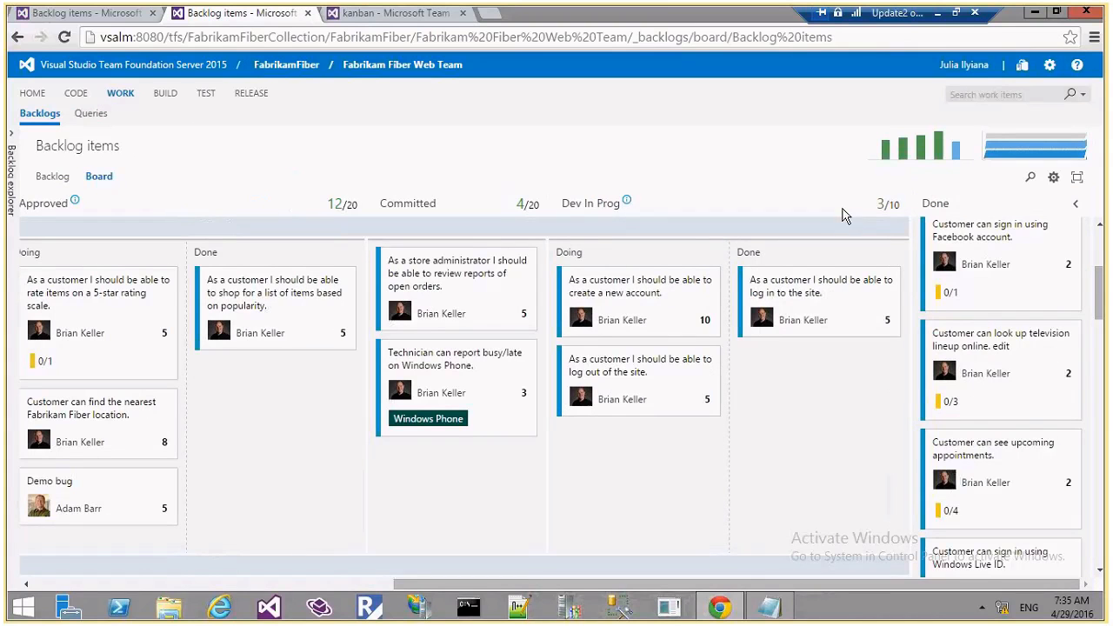
pyautogui.click(1052, 177)
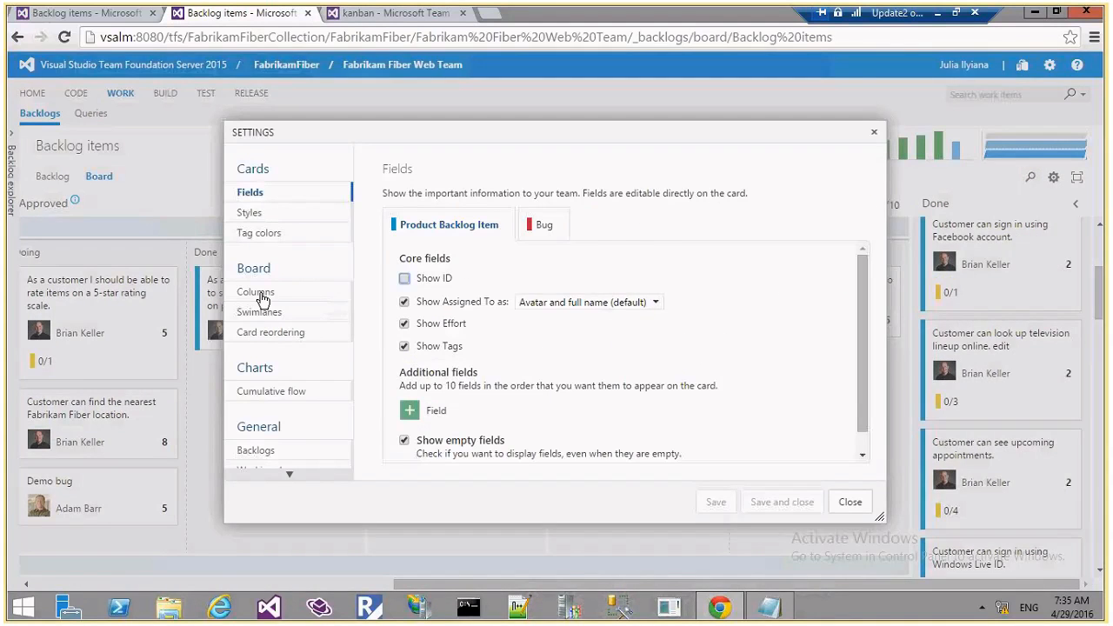
pyautogui.click(256, 292)
pyautogui.click(817, 253)
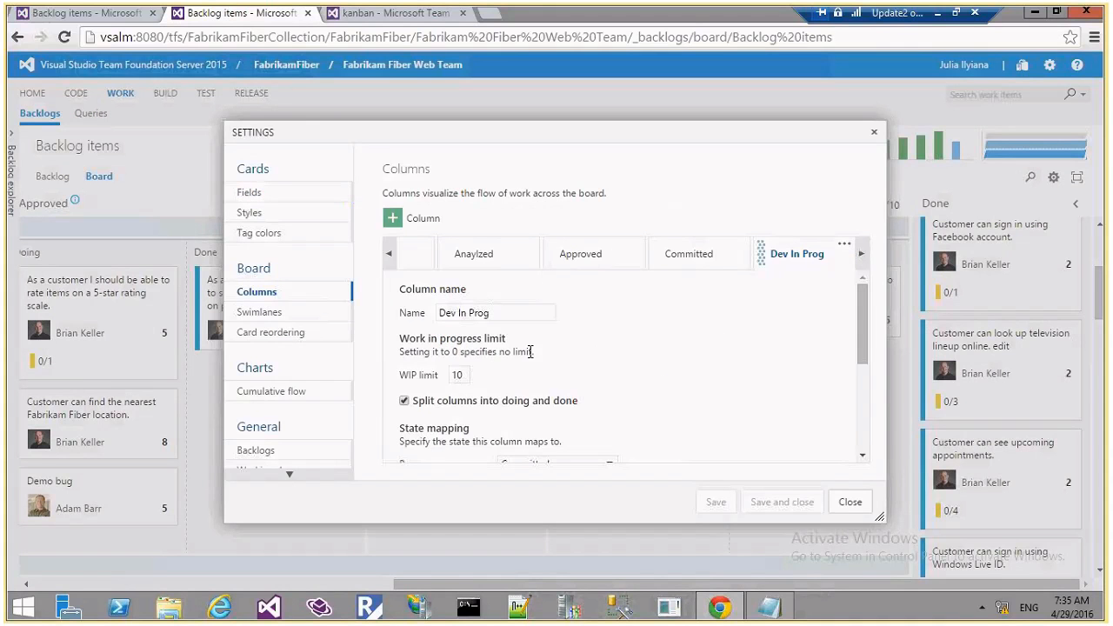
pyautogui.scroll(-2, 543, 382)
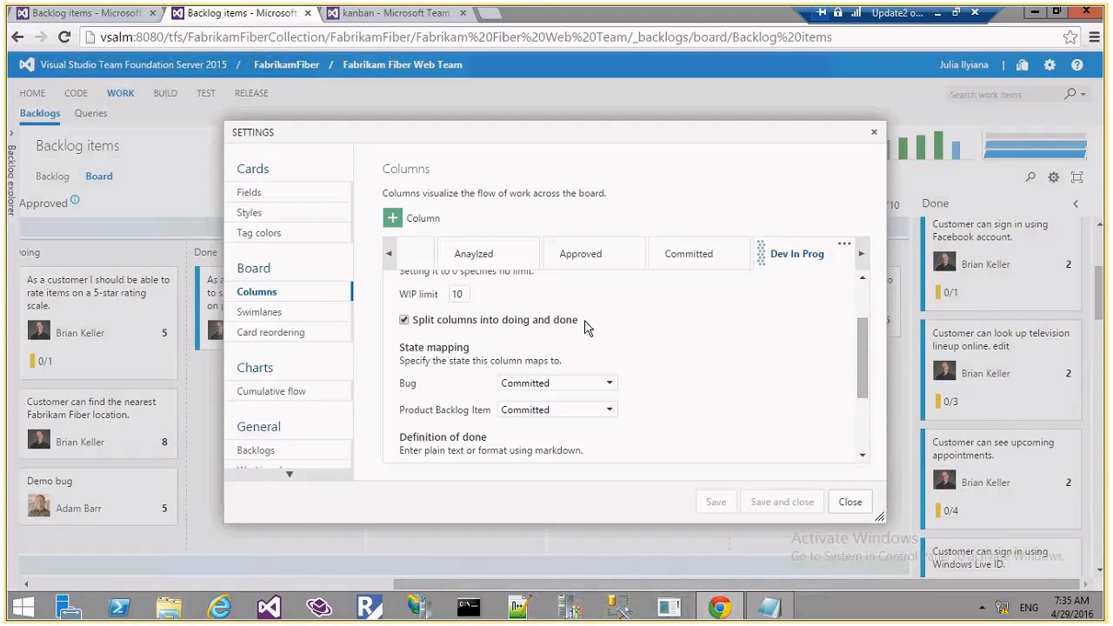
pyautogui.scroll(-3, 539, 339)
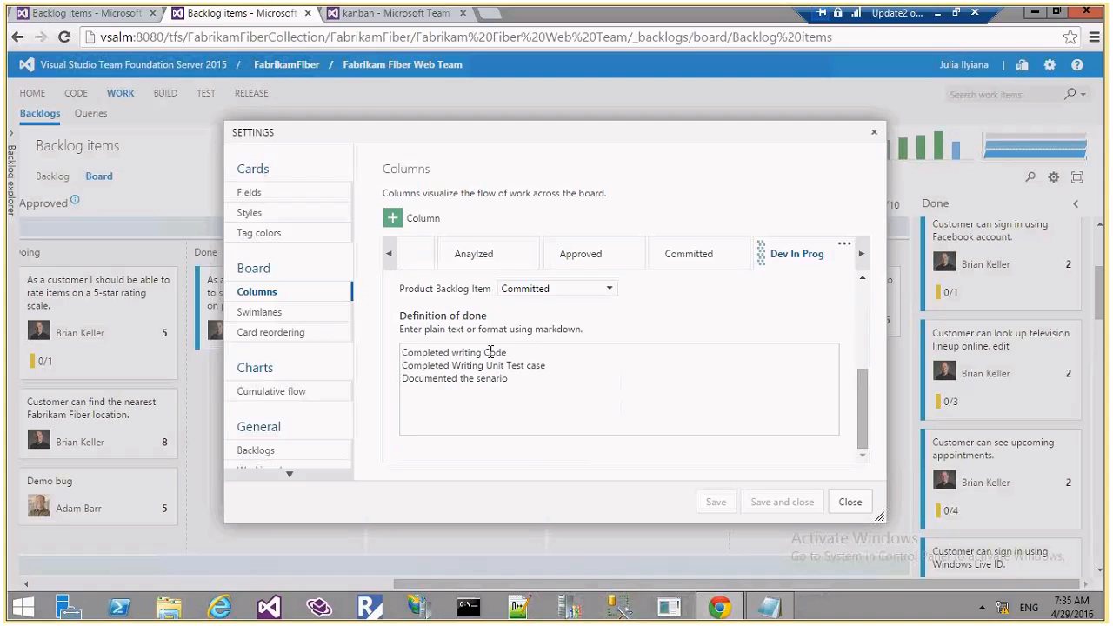
pyautogui.click(838, 503)
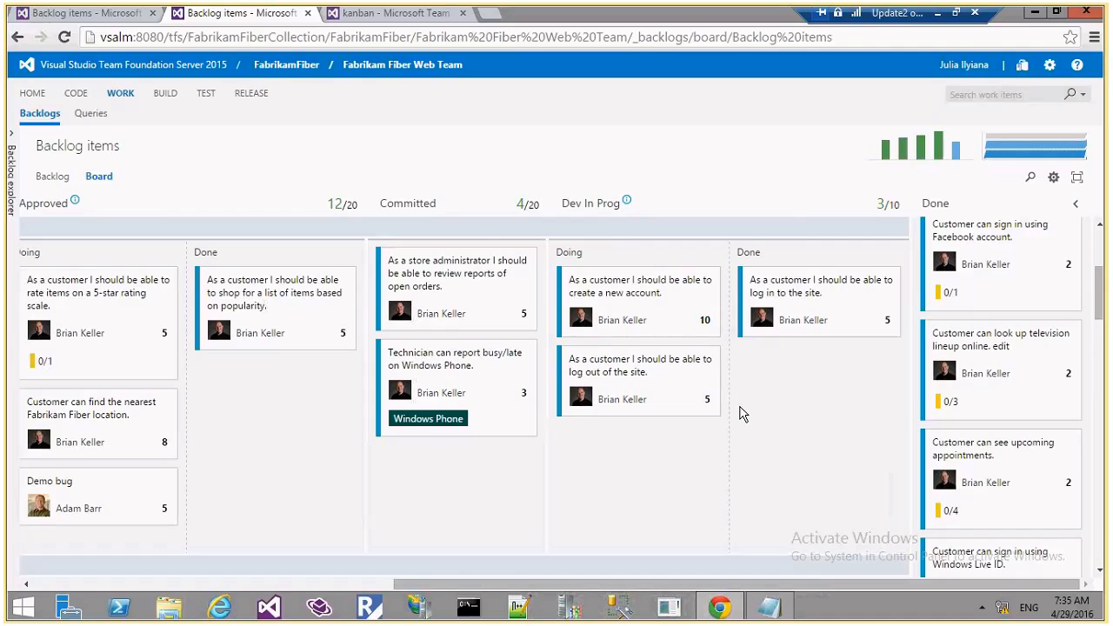
# Check the topic list in Notepad, and return to the board in Chrome to review its card field and tag color settings.
pyautogui.click(774, 607)
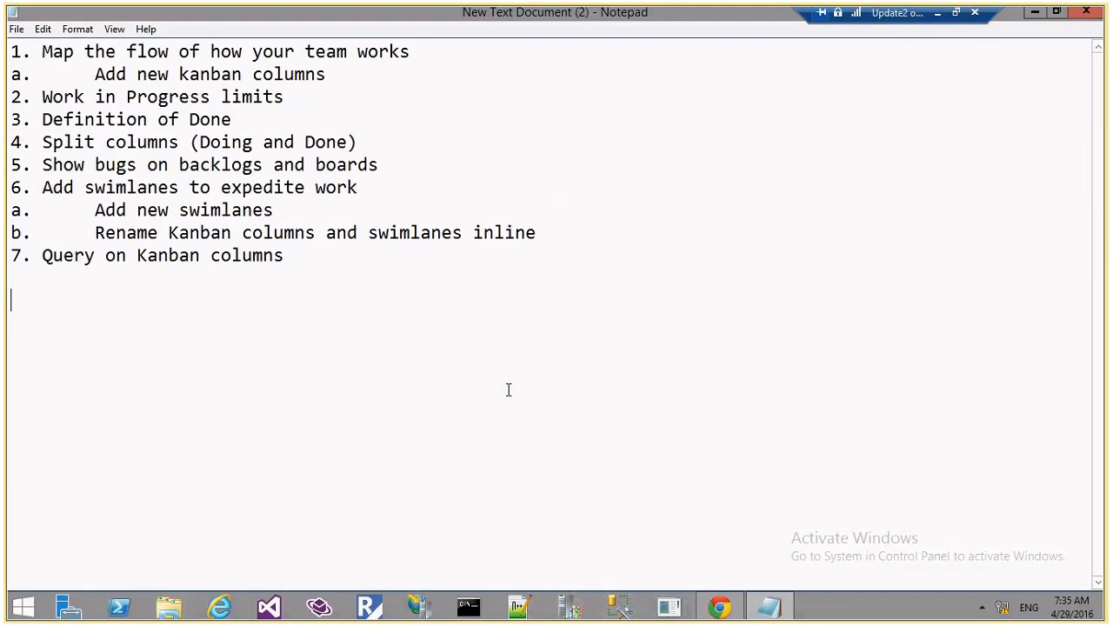
pyautogui.click(724, 608)
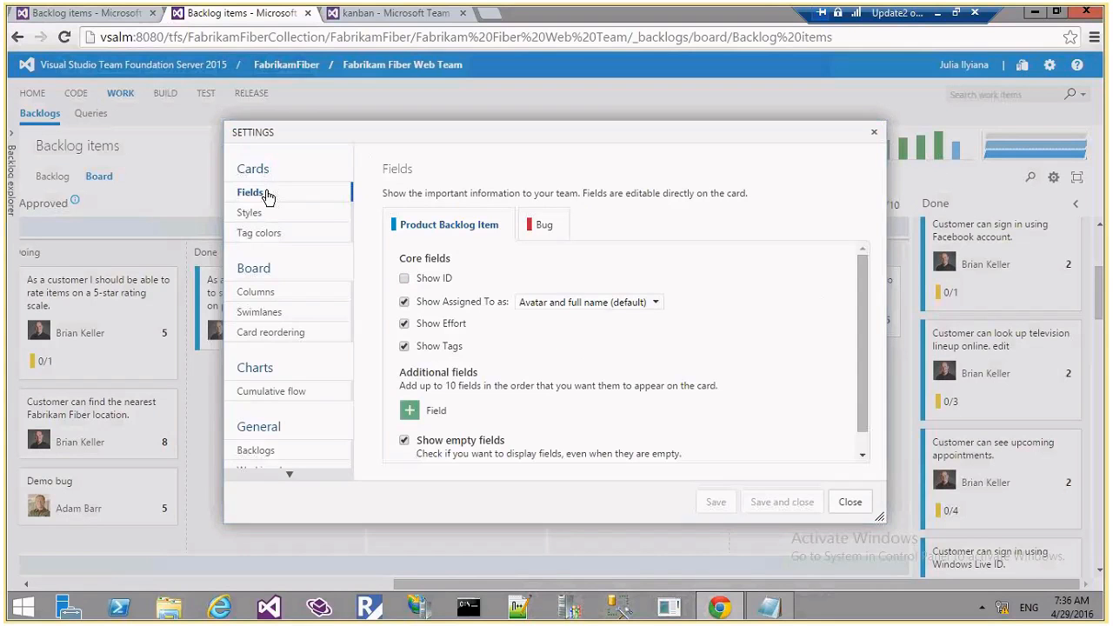
pyautogui.scroll(-1, 505, 277)
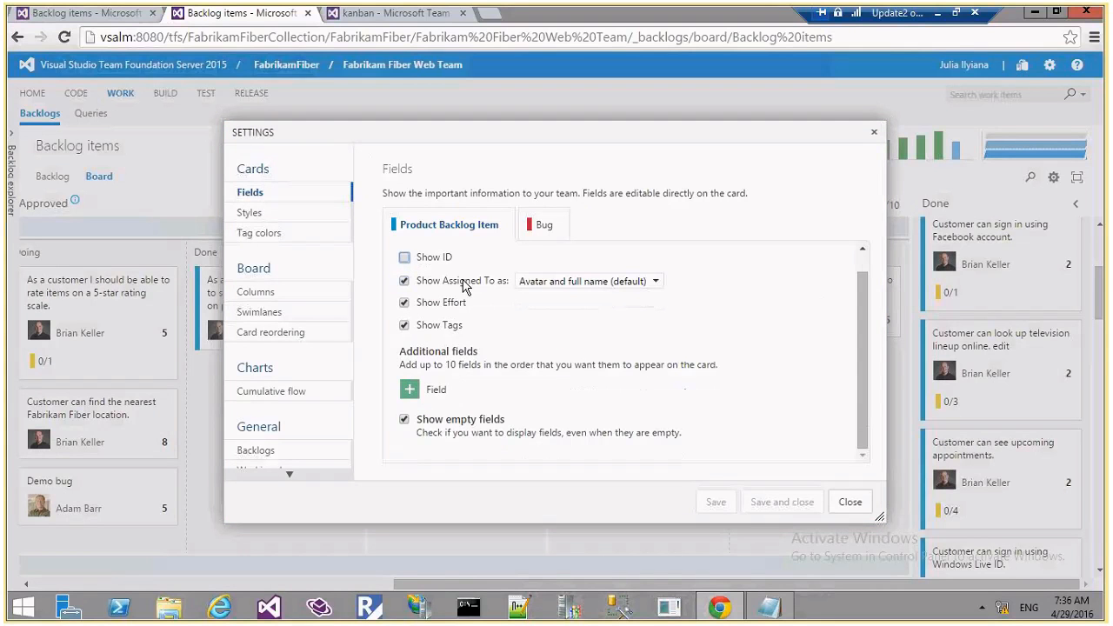
pyautogui.click(296, 231)
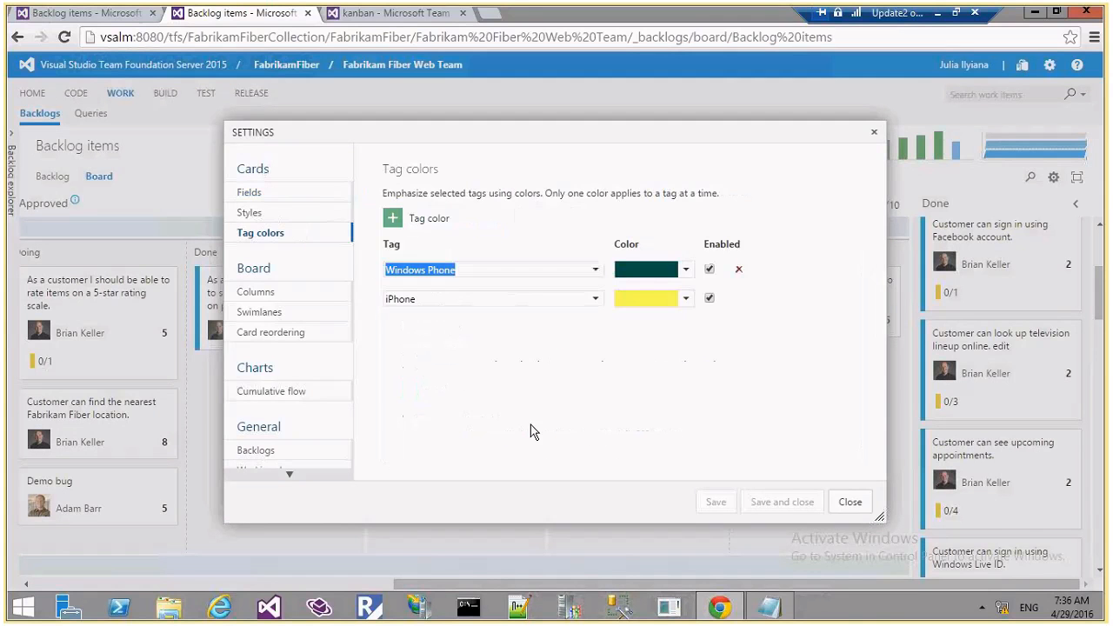
pyautogui.click(849, 504)
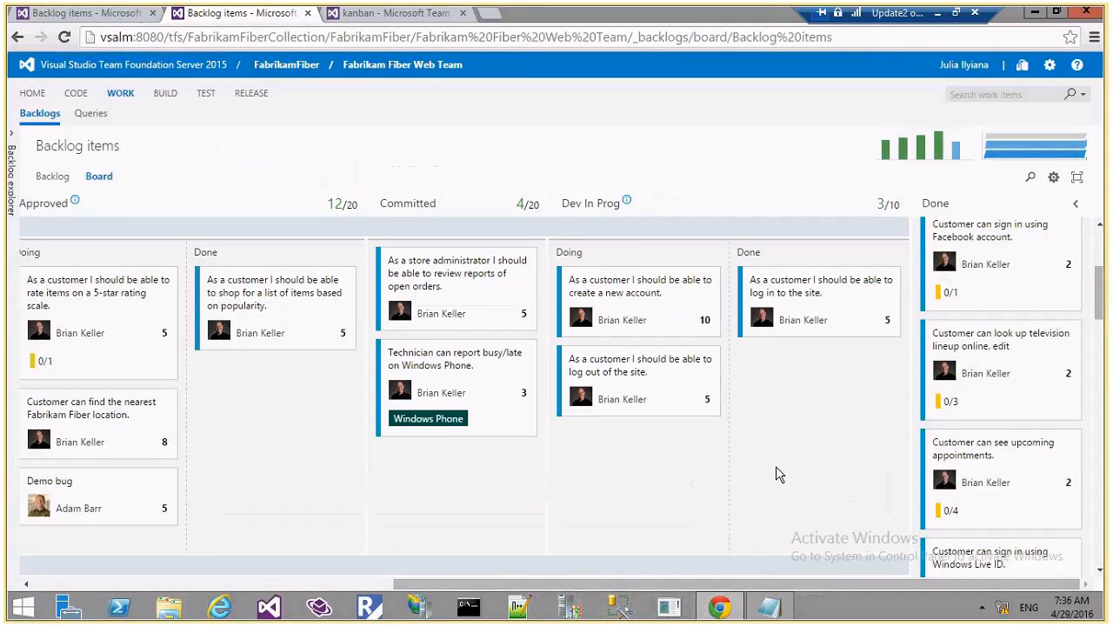